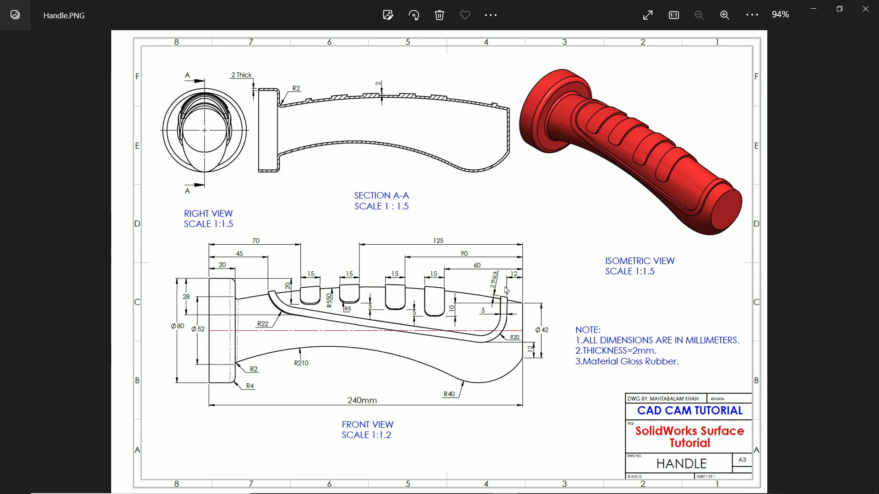
Enlarge the front view in the Handle.PNG drawing, switch to SOLIDWORKS and start a sketch on the Front Plane.
{"action": "scroll", "coordinate": [326, 347], "scroll_direction": "up", "scroll_amount": 3, "text": "ctrl"}
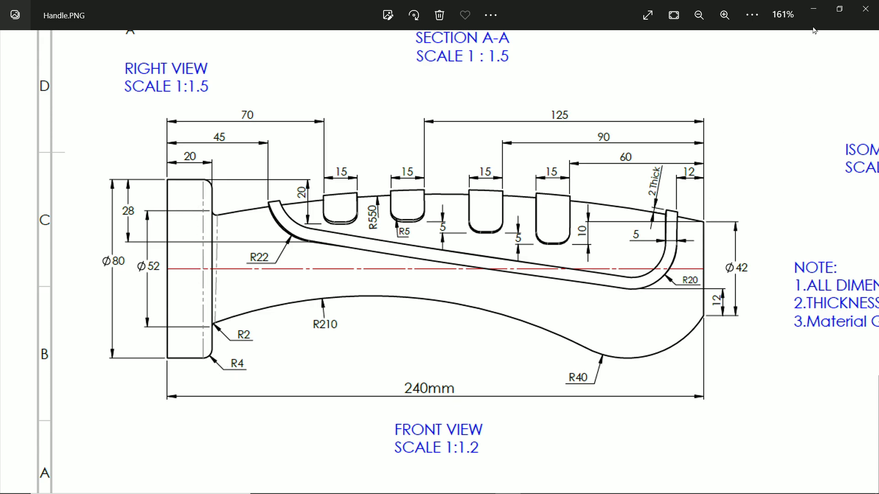
{"action": "left_click", "coordinate": [814, 9]}
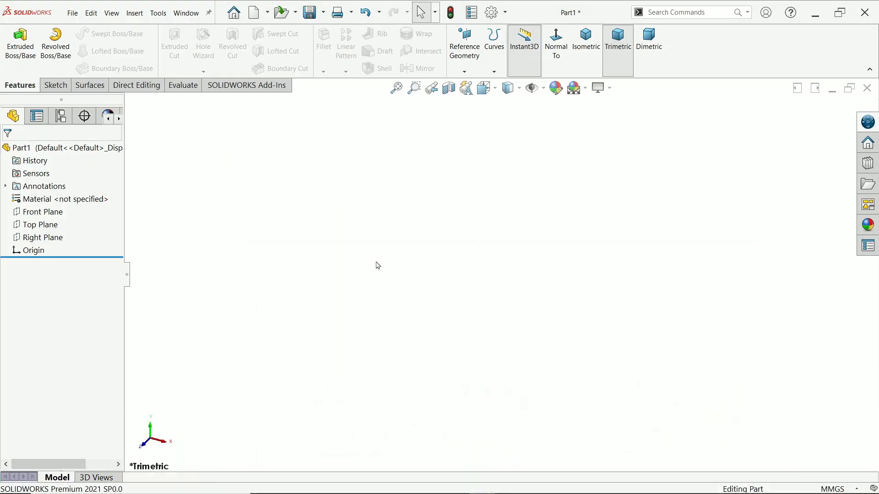
{"action": "left_click", "coordinate": [35, 218]}
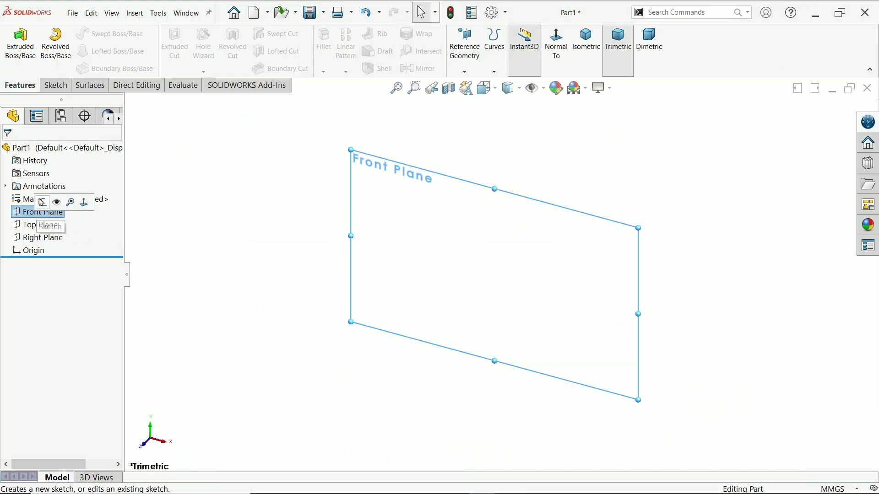
{"action": "left_click", "coordinate": [42, 200]}
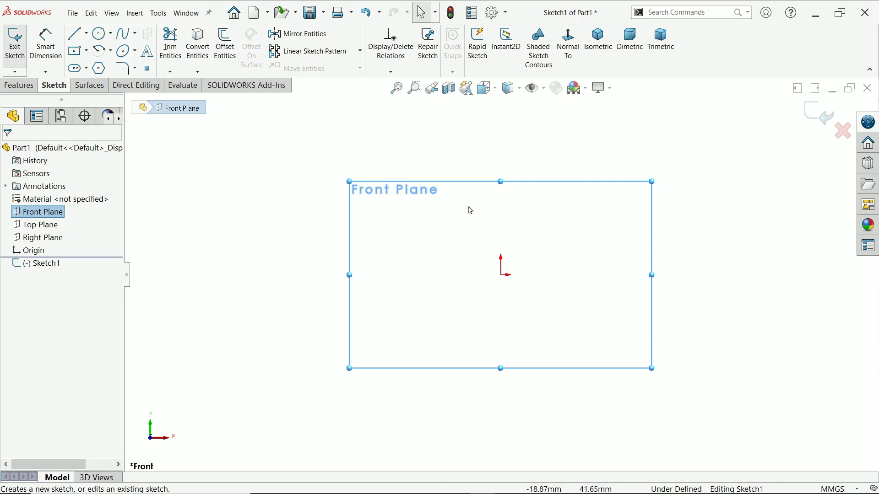
Draw a vertical centerline about 71 mm long passing through the origin.
{"action": "left_click", "coordinate": [86, 33]}
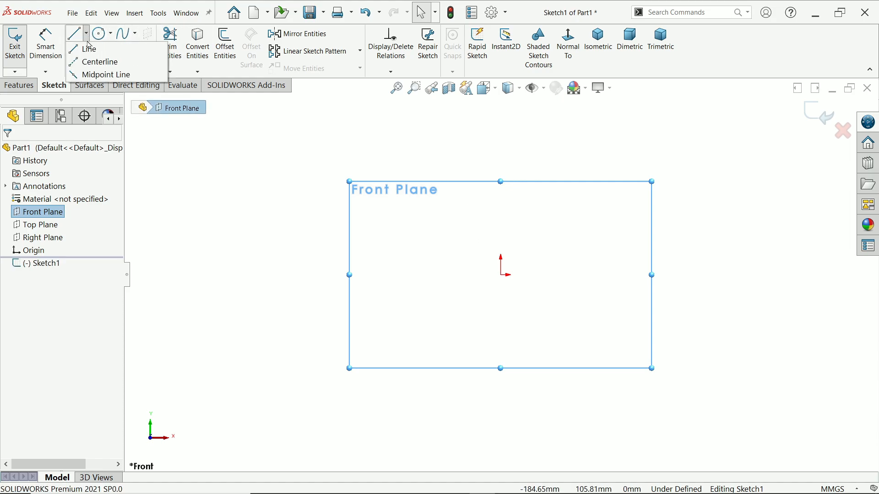
{"action": "left_click", "coordinate": [94, 61]}
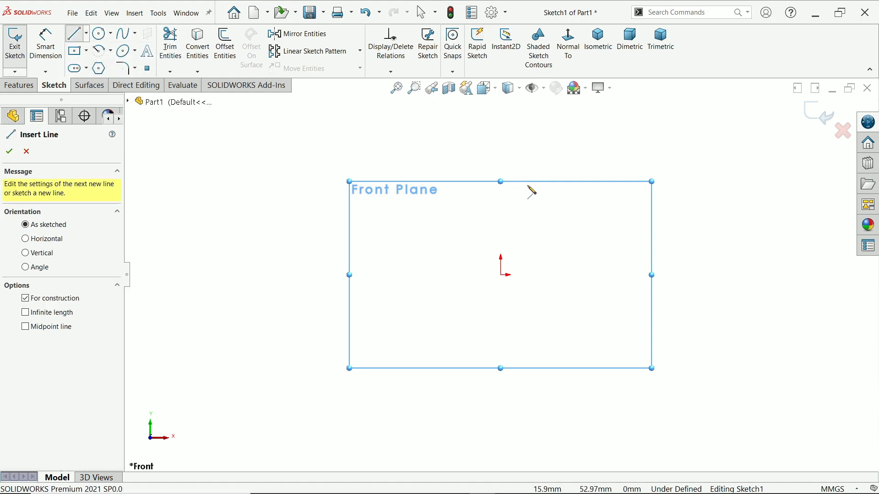
{"action": "left_click", "coordinate": [500, 202]}
{"action": "left_click", "coordinate": [500, 322]}
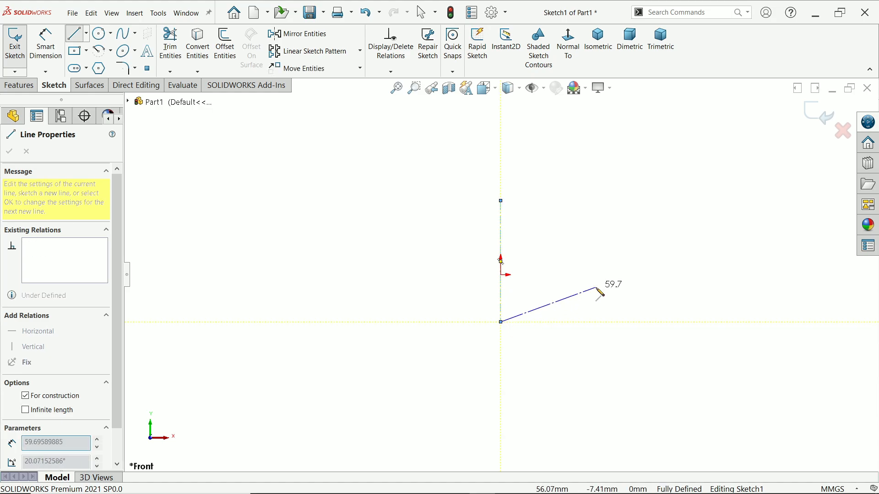
{"action": "key", "text": "Escape"}
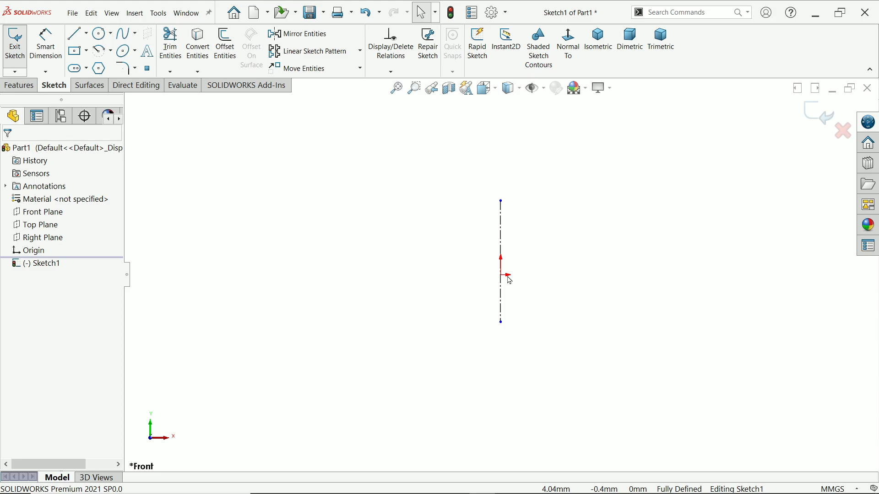
Draw a second, shorter vertical centerline well to the right of the origin.
{"action": "left_click", "coordinate": [87, 37]}
{"action": "left_click", "coordinate": [94, 61]}
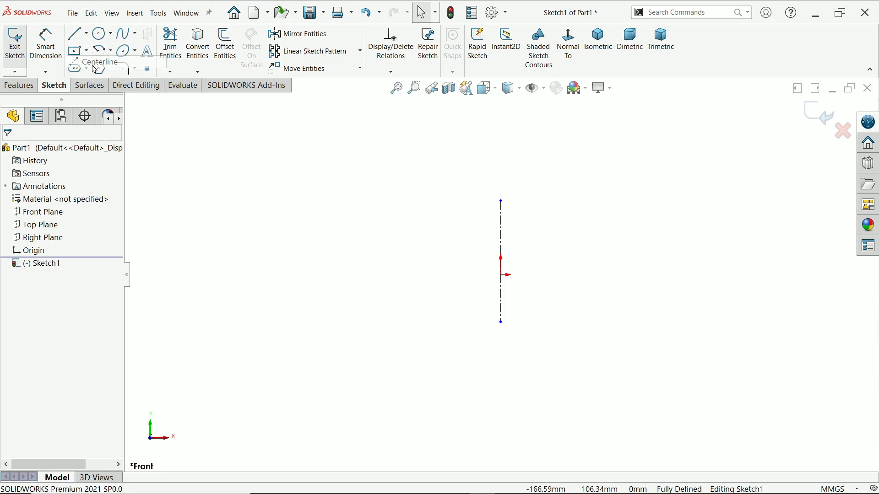
{"action": "left_click", "coordinate": [770, 208]}
{"action": "left_click", "coordinate": [770, 289]}
{"action": "right_click", "coordinate": [711, 240]}
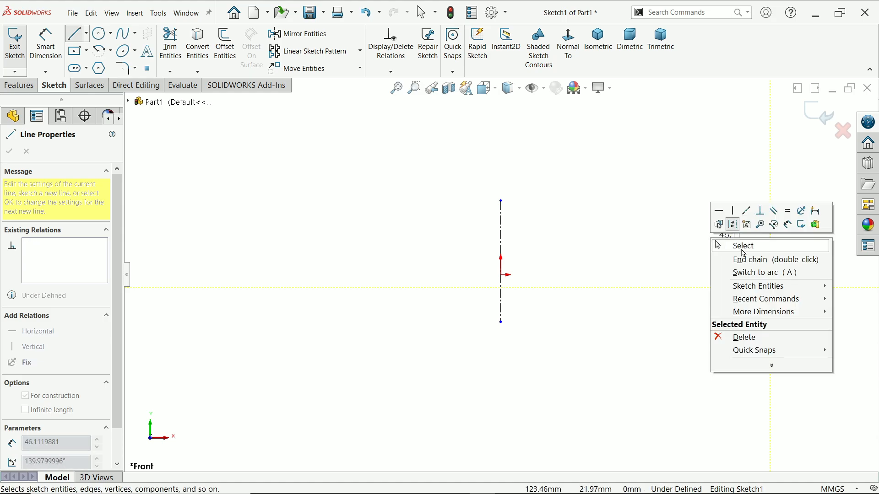
{"action": "left_click", "coordinate": [743, 249]}
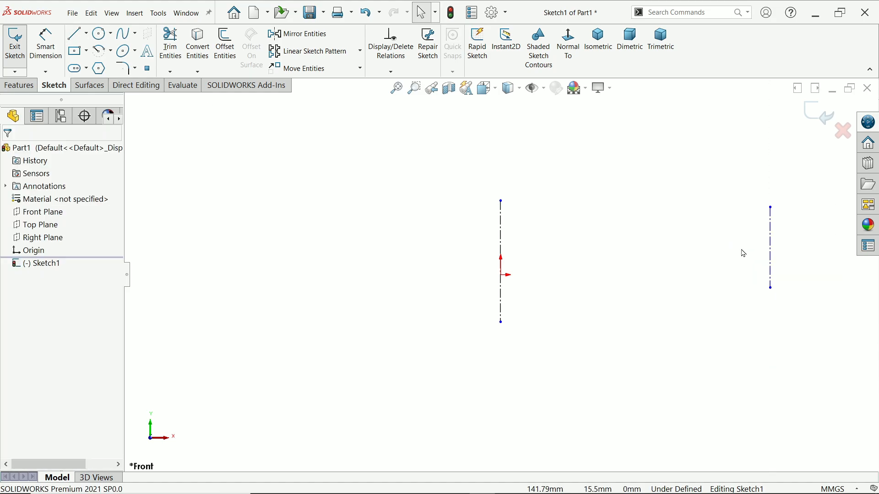
Draw a centerline about 160 mm long from the origin to the right vertical centerline's midpoint and make it horizontal.
{"action": "left_click", "coordinate": [86, 36]}
{"action": "left_click", "coordinate": [96, 61]}
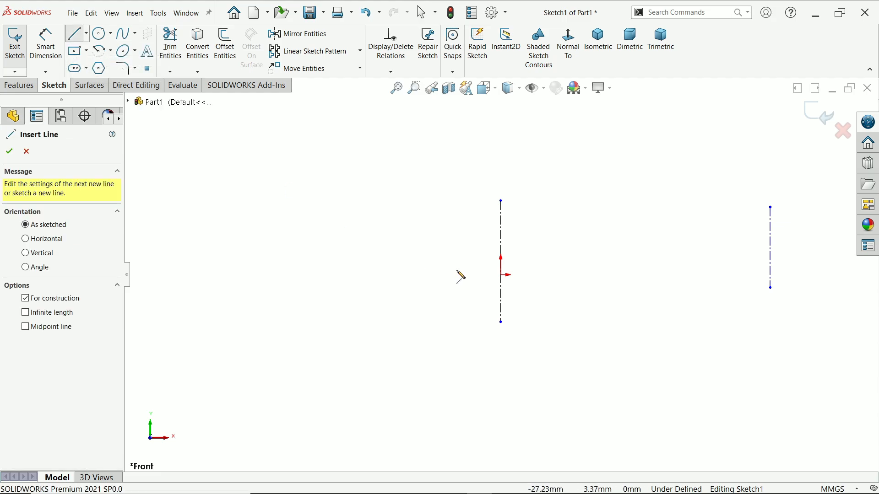
{"action": "left_click", "coordinate": [500, 275]}
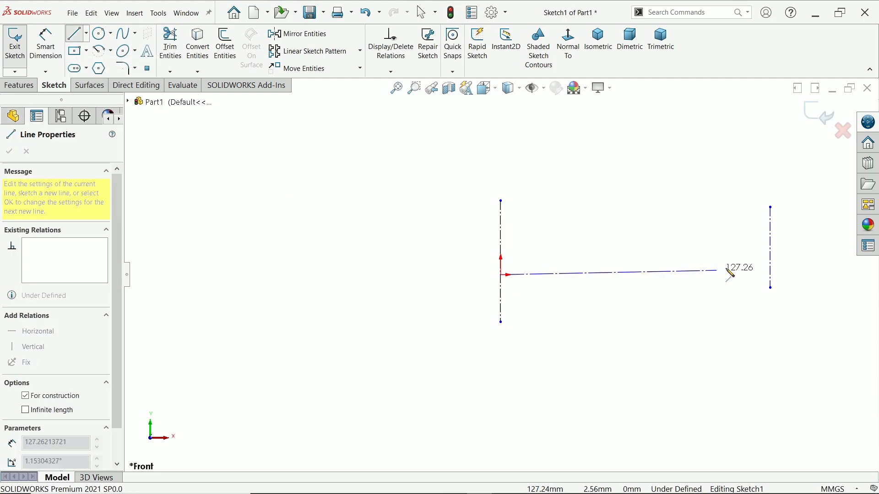
{"action": "left_click", "coordinate": [771, 248]}
{"action": "right_click", "coordinate": [635, 260]}
{"action": "left_click", "coordinate": [678, 187]}
{"action": "scroll", "coordinate": [782, 241], "scroll_direction": "down", "scroll_amount": 2}
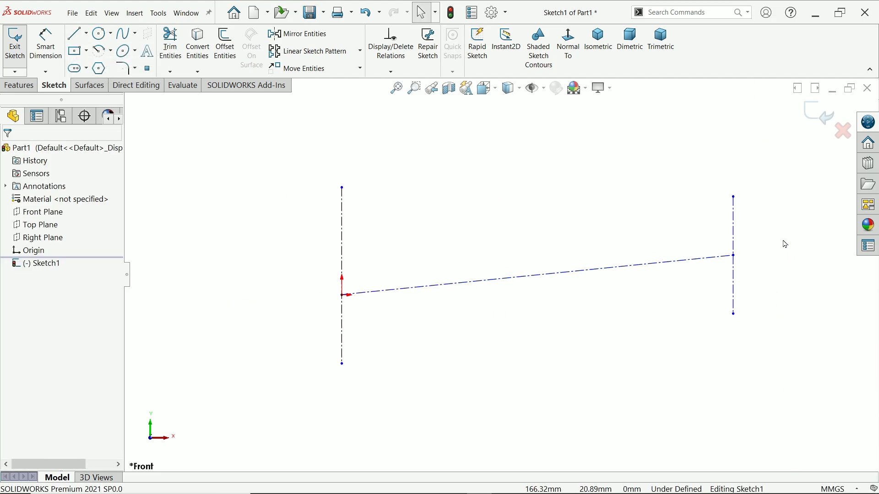
{"action": "left_click", "coordinate": [542, 275]}
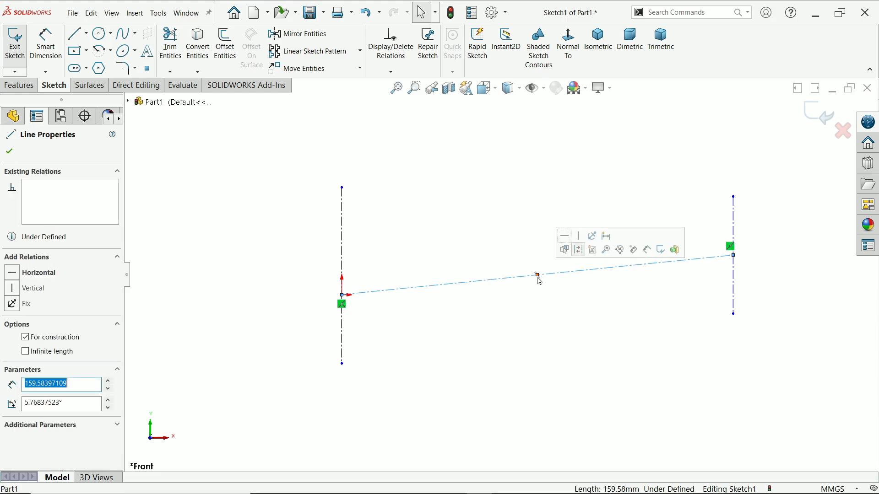
{"action": "left_click", "coordinate": [565, 238]}
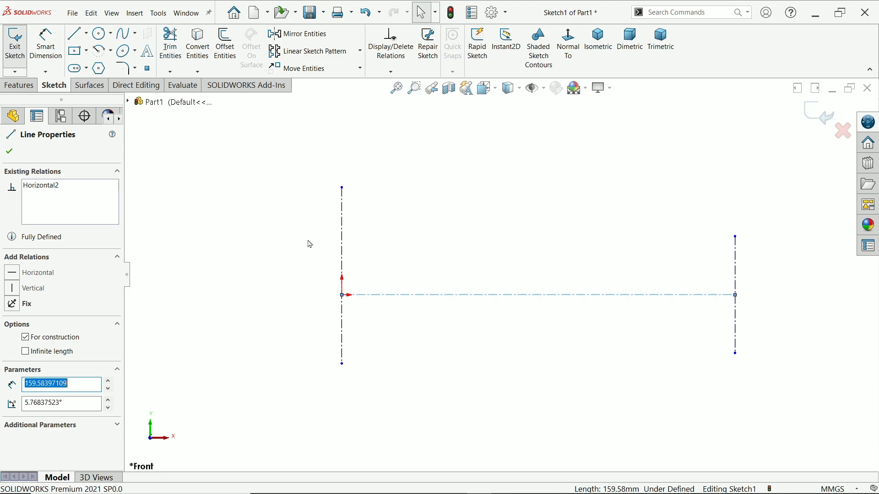
Apply midpoint relations to centre both vertical centerlines on the endpoints of the horizontal centerline.
{"action": "left_click", "coordinate": [342, 252]}
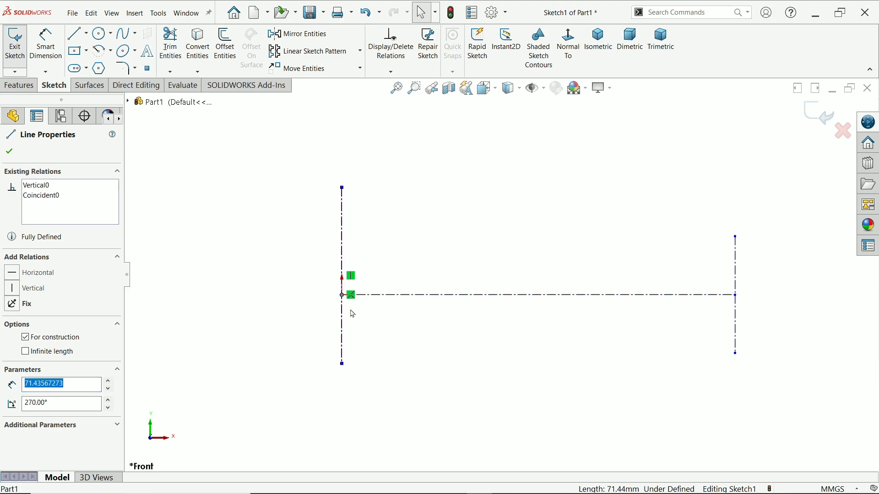
{"action": "left_click", "coordinate": [343, 296], "text": "ctrl"}
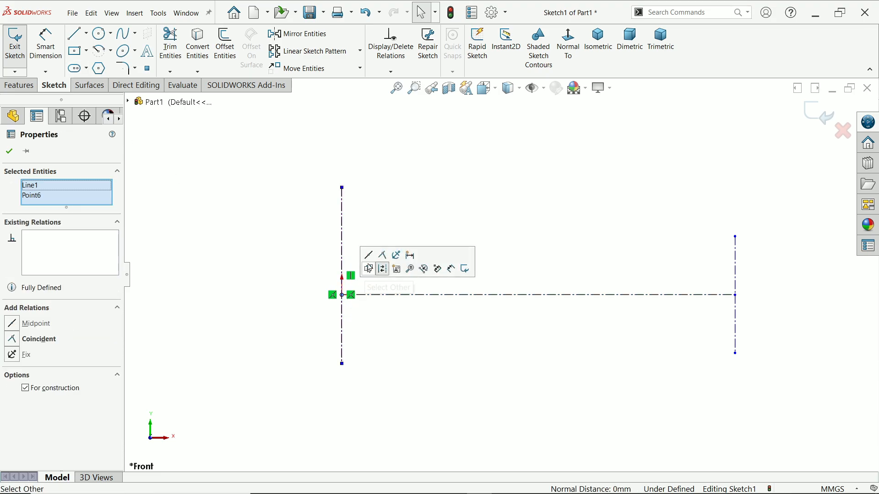
{"action": "left_click", "coordinate": [369, 255]}
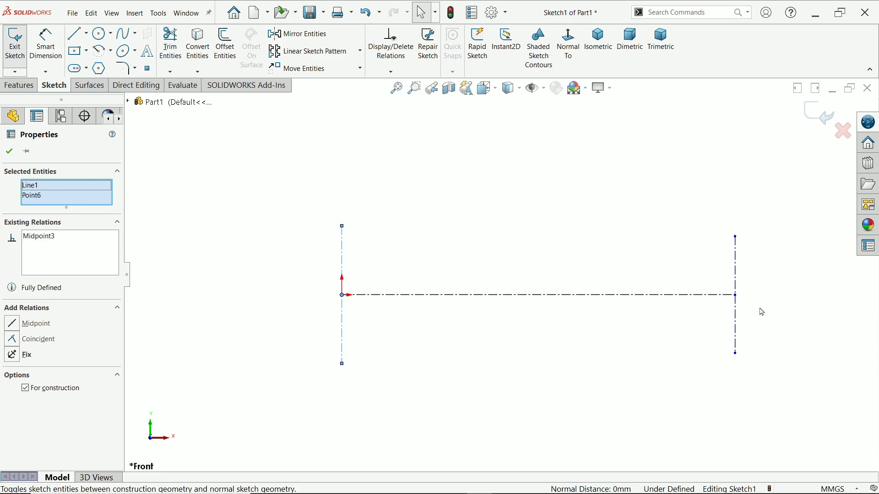
{"action": "left_click", "coordinate": [735, 288]}
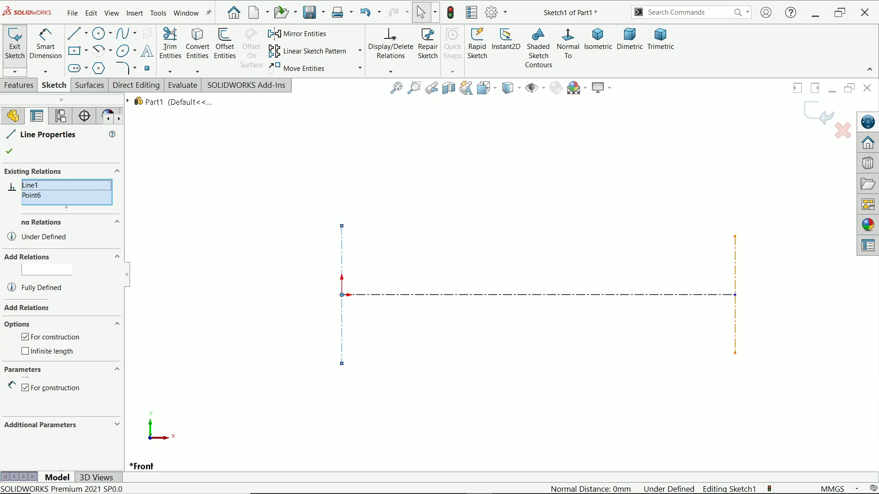
{"action": "left_click", "coordinate": [736, 297], "text": "ctrl"}
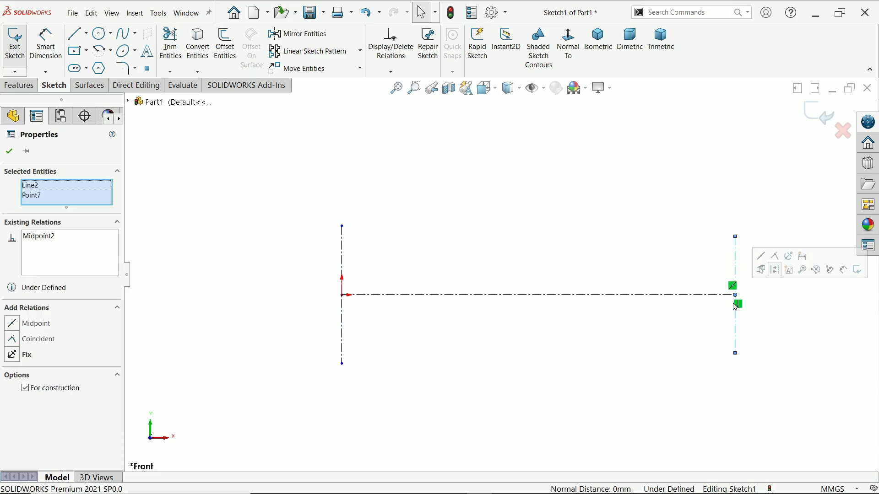
{"action": "left_click", "coordinate": [763, 259]}
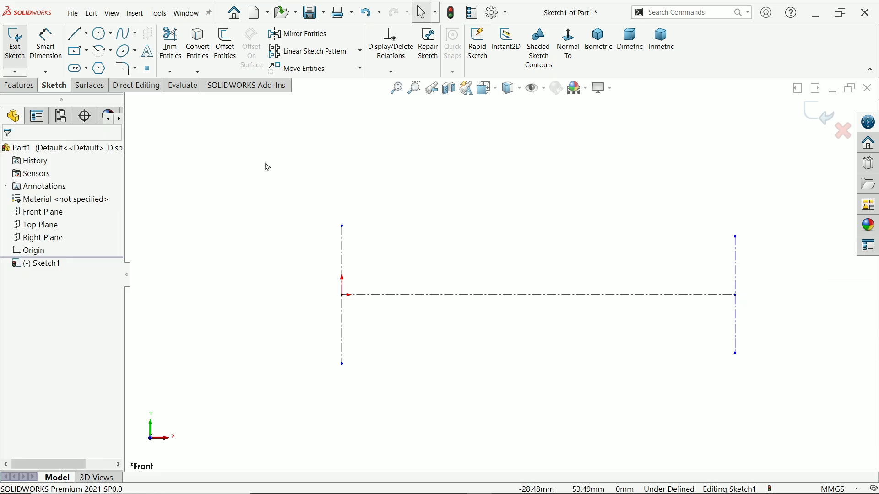
Sketch an arc of about 20 mm radius from the right centerline's lower end, continued by an arc of about 110 mm radius to the left centerline.
{"action": "left_click", "coordinate": [78, 33]}
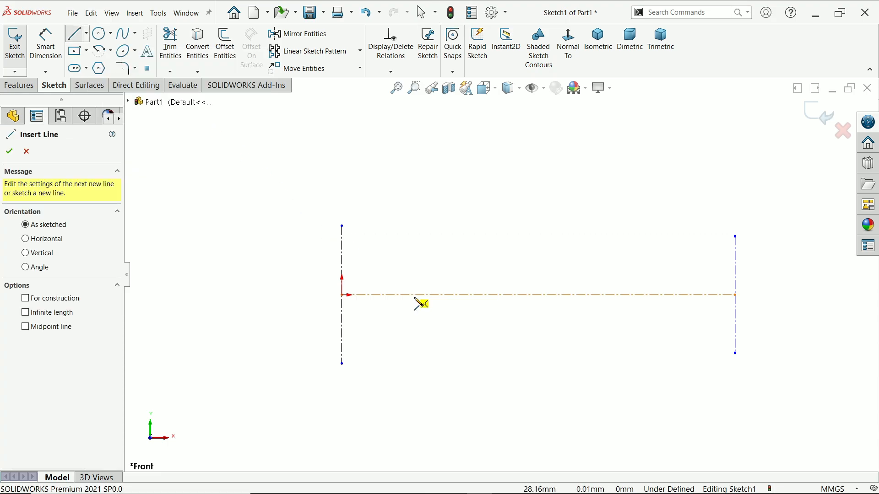
{"action": "scroll", "coordinate": [551, 391], "scroll_direction": "down", "scroll_amount": 2}
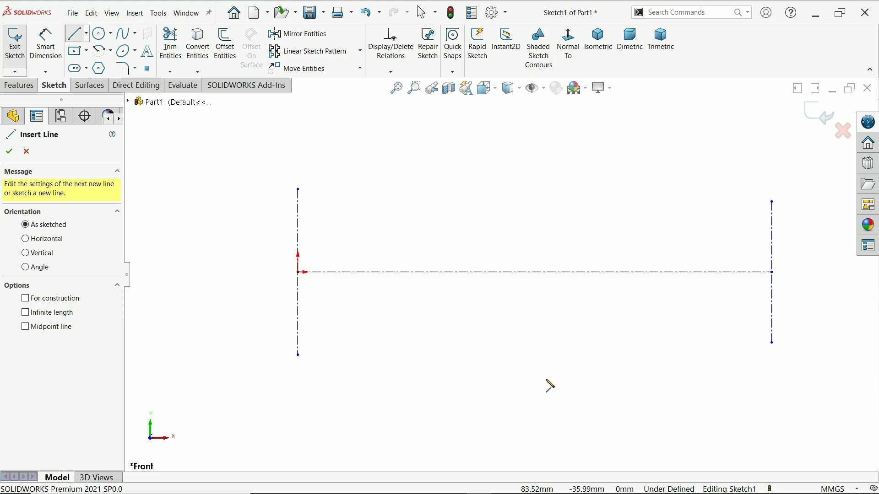
{"action": "left_click", "coordinate": [771, 343]}
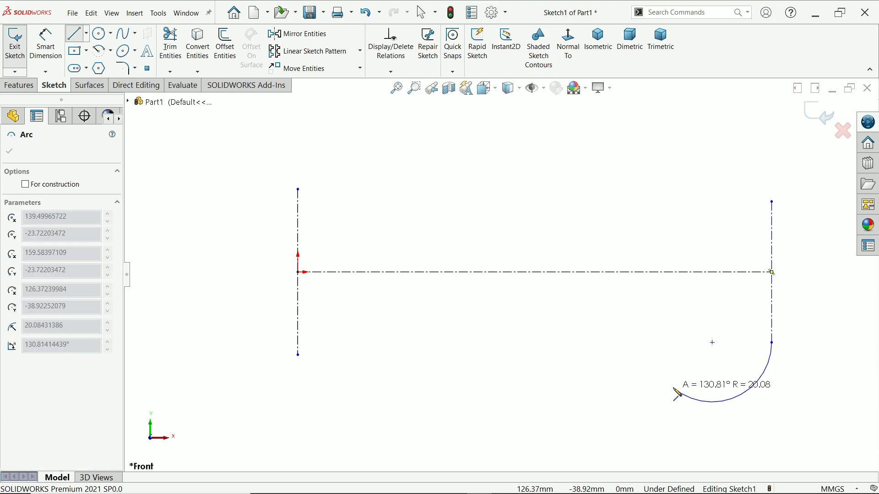
{"action": "left_click", "coordinate": [676, 395]}
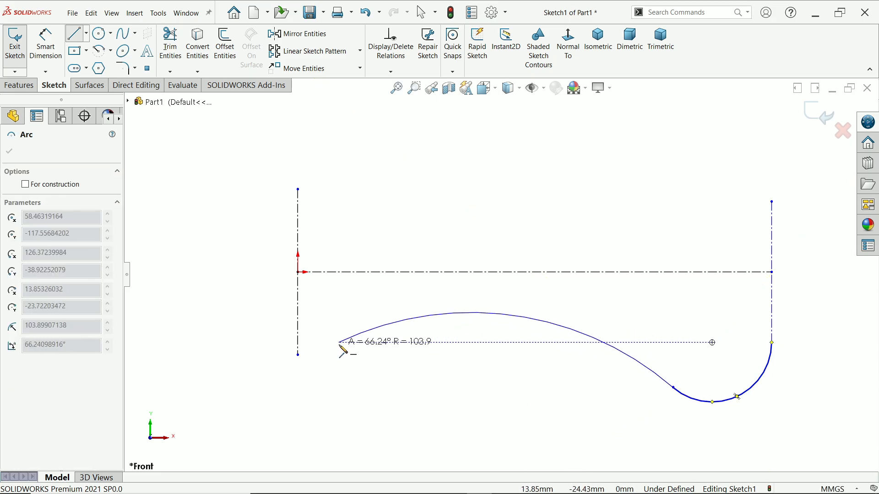
{"action": "scroll", "coordinate": [330, 357], "scroll_direction": "down", "scroll_amount": 2}
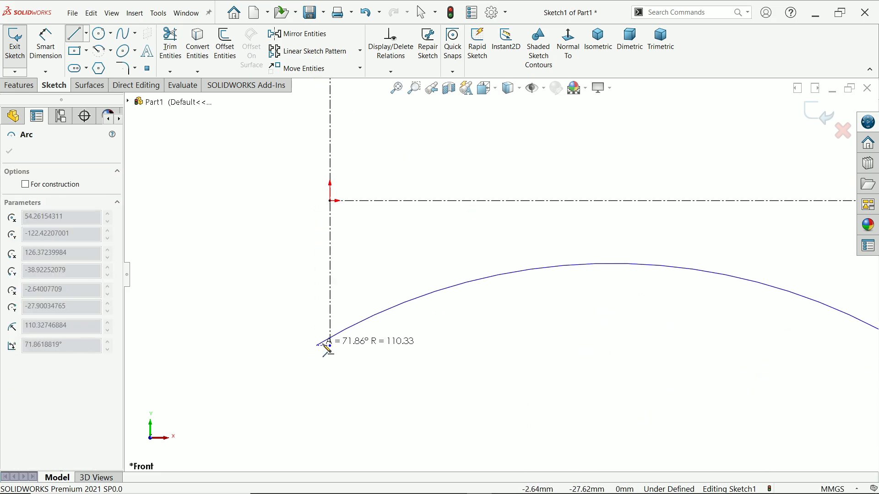
{"action": "left_click", "coordinate": [330, 334]}
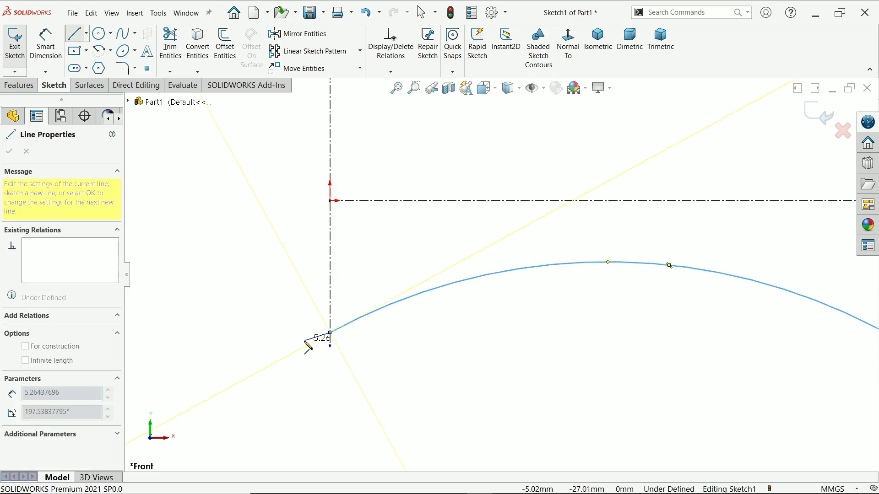
{"action": "right_click", "coordinate": [317, 338]}
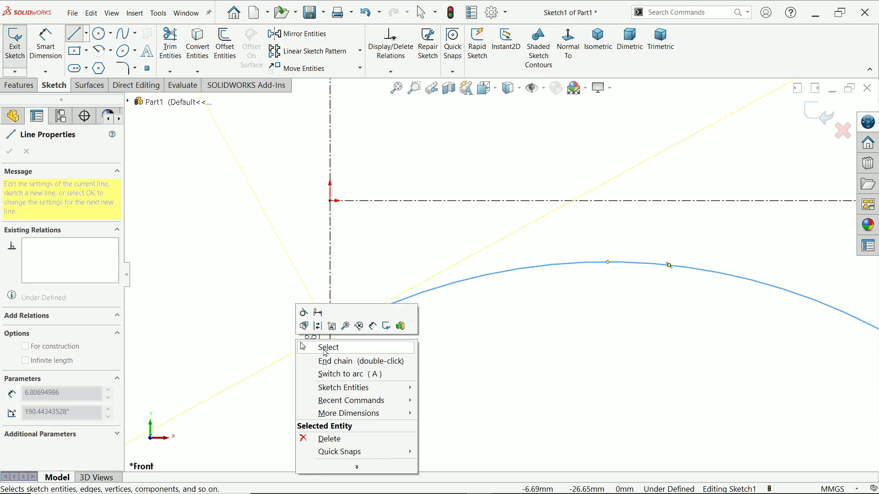
{"action": "left_click", "coordinate": [324, 348]}
Sketch a three-point arc of about 3.7 mm radius from the left centerline's lower end to the large lower arc.
{"action": "scroll", "coordinate": [376, 340], "scroll_direction": "down", "scroll_amount": 2}
{"action": "scroll", "coordinate": [355, 317], "scroll_direction": "down", "scroll_amount": 3}
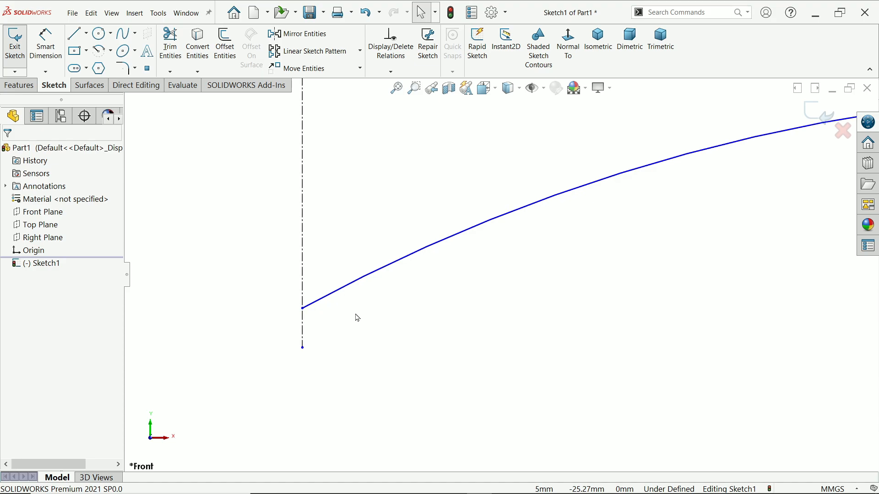
{"action": "left_click", "coordinate": [110, 51]}
{"action": "left_click", "coordinate": [111, 93]}
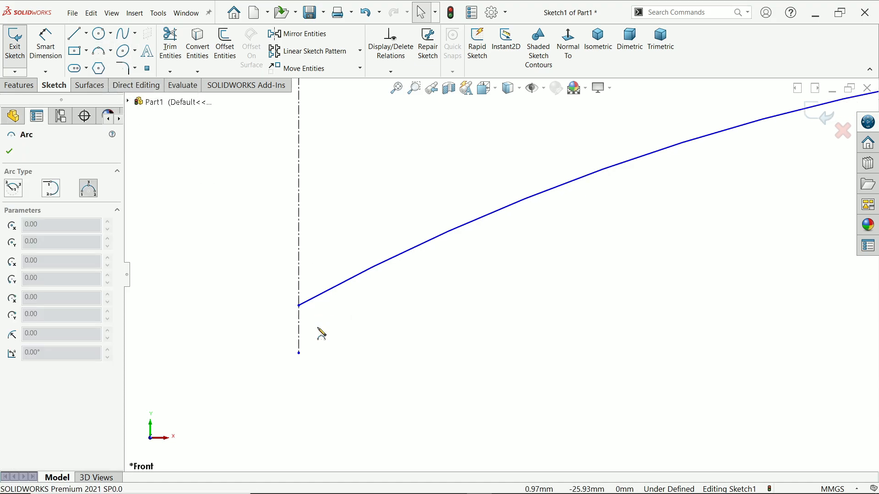
{"action": "left_click", "coordinate": [299, 353]}
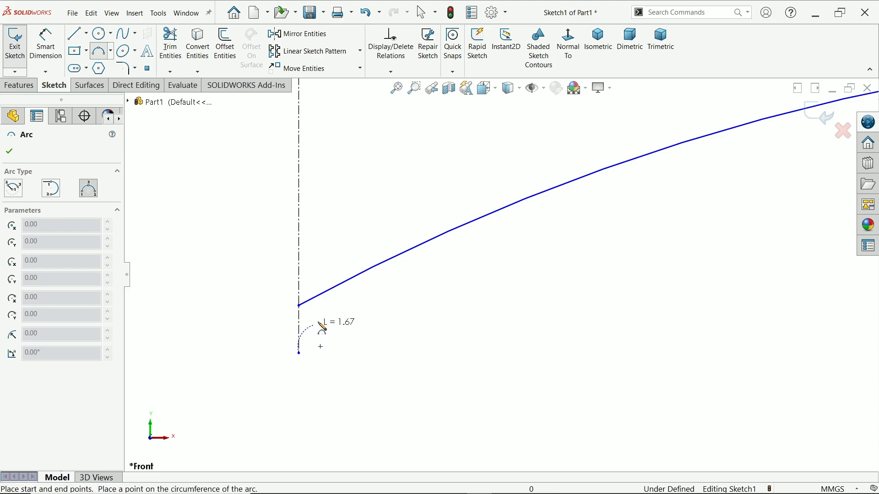
{"action": "left_click", "coordinate": [348, 284]}
{"action": "left_click", "coordinate": [313, 303]}
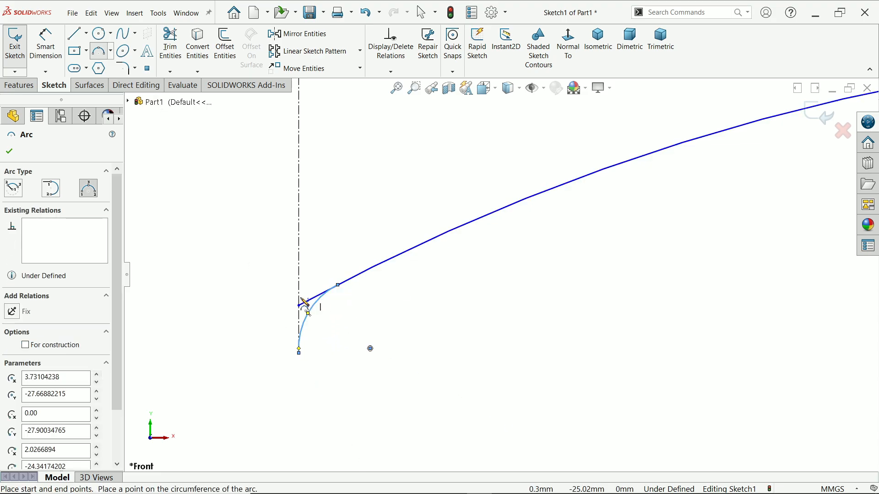
Dimension the small arc at the left centerline's lower end with a 2 mm radius.
{"action": "left_click", "coordinate": [46, 43]}
{"action": "left_click", "coordinate": [315, 310]}
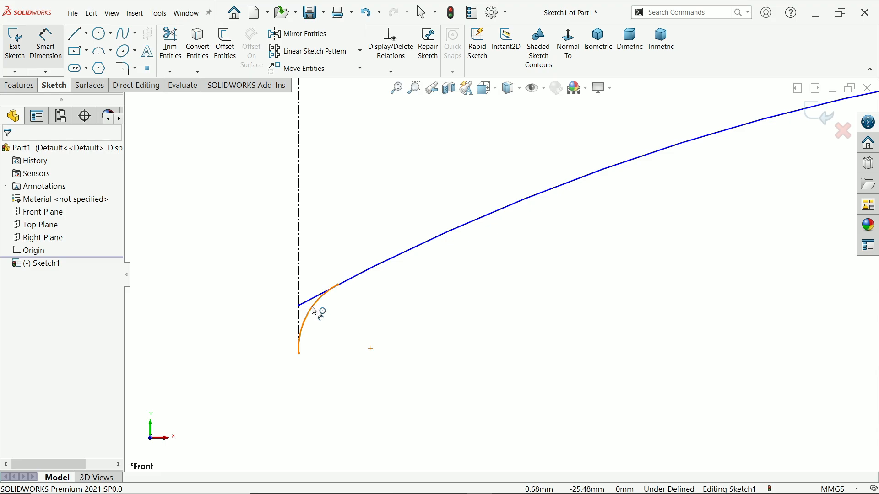
{"action": "left_click", "coordinate": [350, 328]}
{"action": "type", "text": "2"}
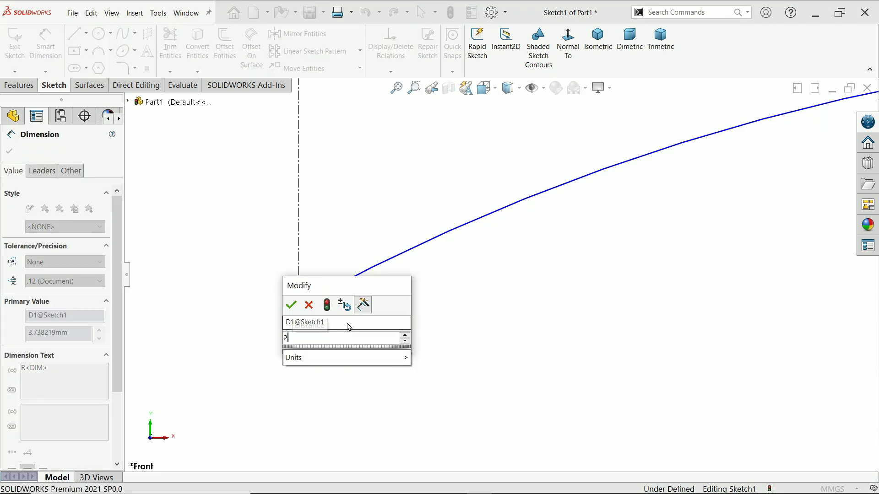
{"action": "key", "text": "Return"}
{"action": "key", "text": "Escape"}
{"action": "key", "text": "Escape"}
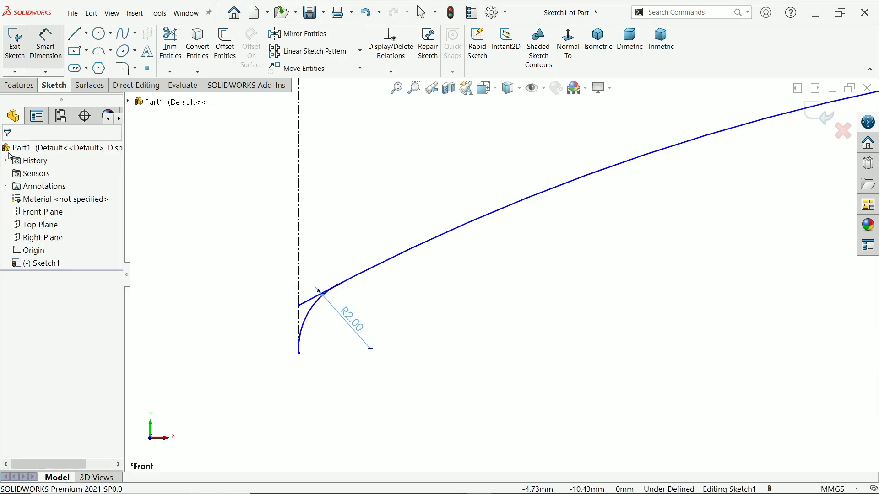
Make the small R2 arc tangent to the left vertical centerline.
{"action": "scroll", "coordinate": [375, 316], "scroll_direction": "down", "scroll_amount": 5}
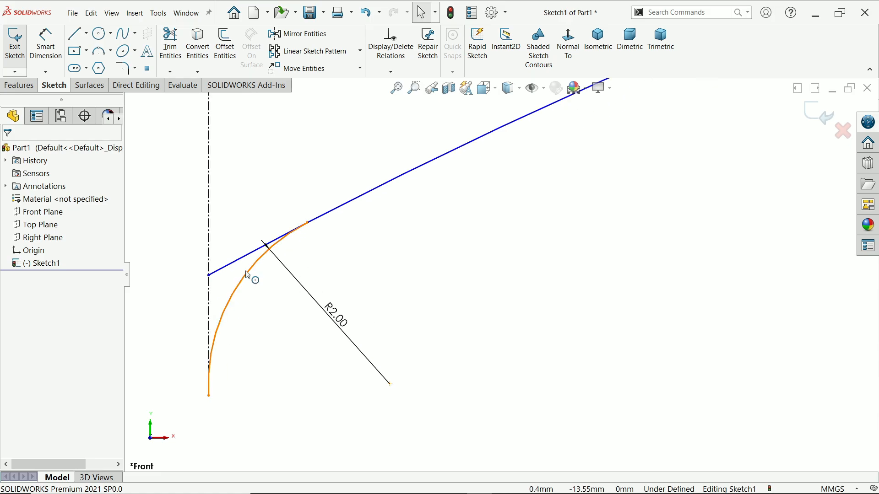
{"action": "left_click", "coordinate": [252, 278]}
{"action": "left_click", "coordinate": [209, 326], "text": "ctrl"}
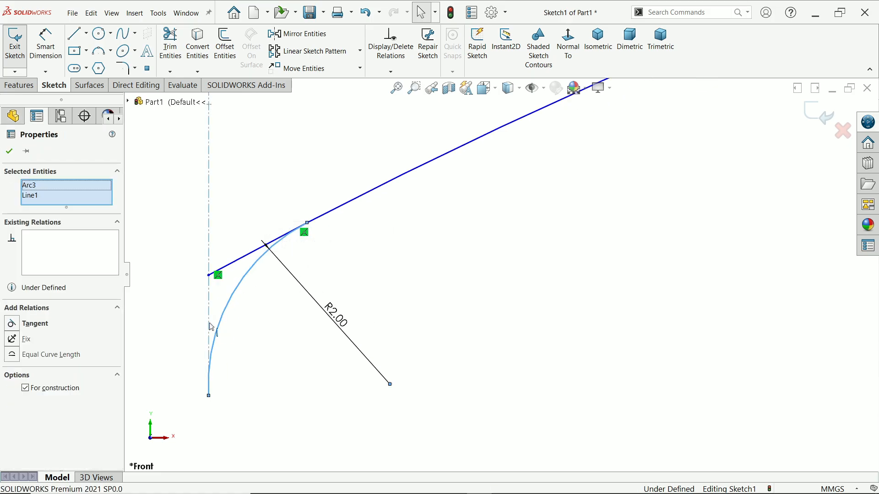
{"action": "left_click", "coordinate": [368, 259]}
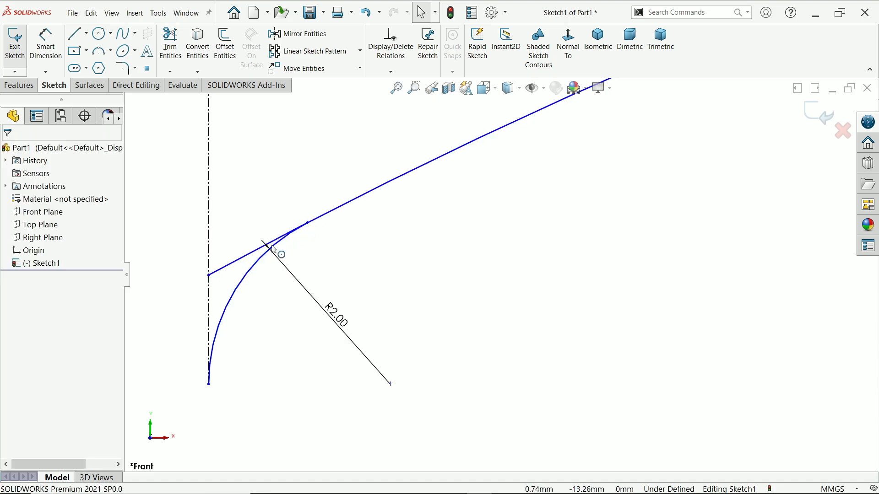
Make the small R2 arc tangent to the large lower arc.
{"action": "left_click", "coordinate": [261, 264]}
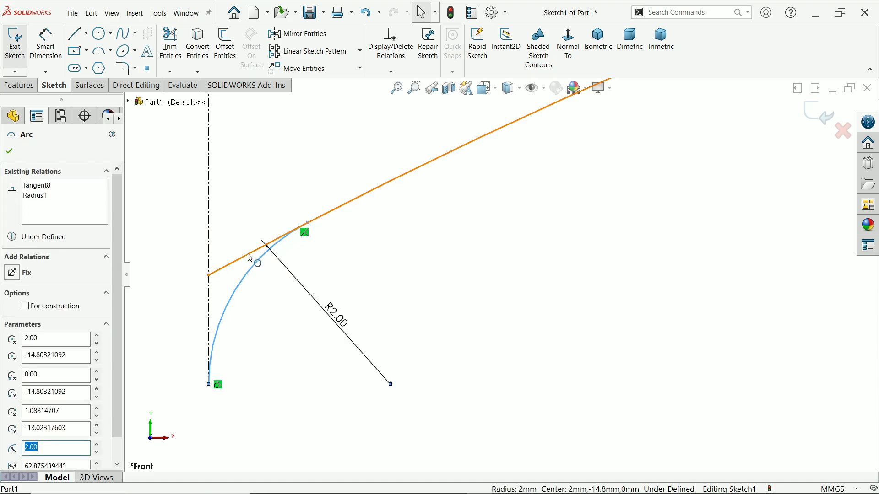
{"action": "left_click", "coordinate": [255, 253], "text": "ctrl"}
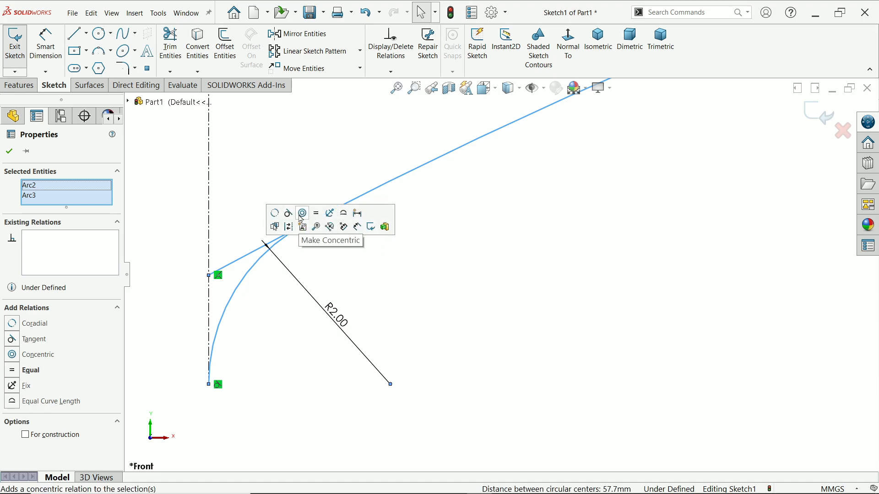
{"action": "left_click", "coordinate": [275, 214]}
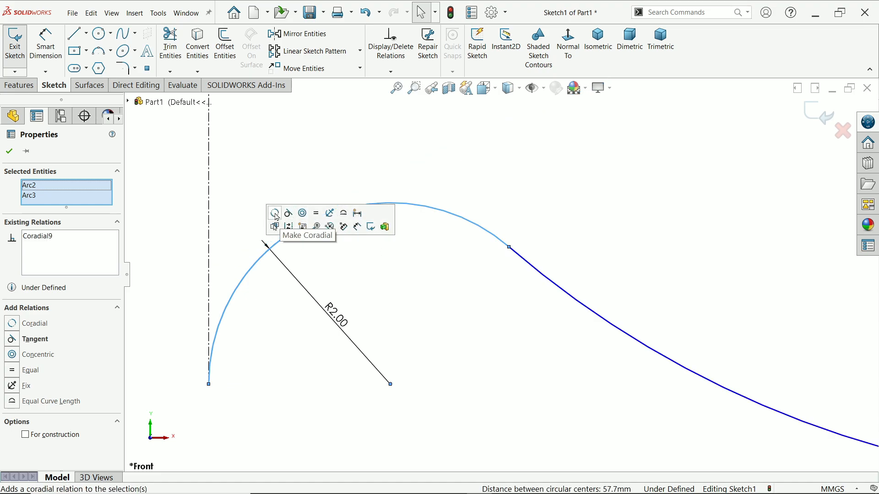
{"action": "left_click", "coordinate": [365, 14]}
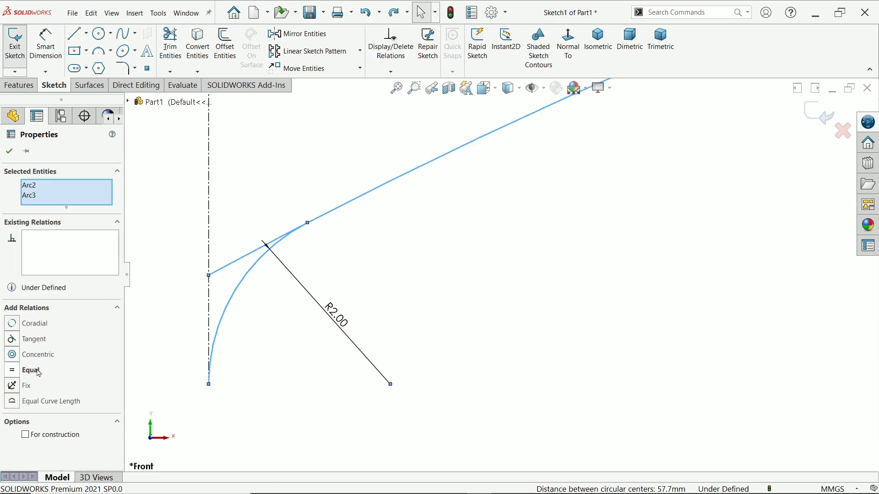
{"action": "left_click", "coordinate": [31, 341]}
Convert the small R2 arc to construction geometry while keeping the large lower arc as solid profile geometry.
{"action": "left_click", "coordinate": [25, 435]}
{"action": "left_click", "coordinate": [251, 253]}
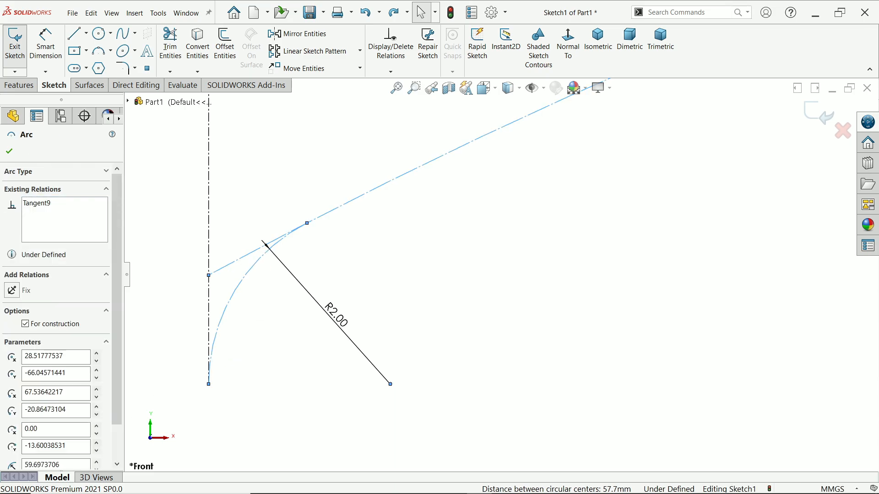
{"action": "left_click", "coordinate": [258, 260], "text": "ctrl"}
{"action": "left_click", "coordinate": [245, 256]}
{"action": "left_click", "coordinate": [254, 264], "text": "ctrl"}
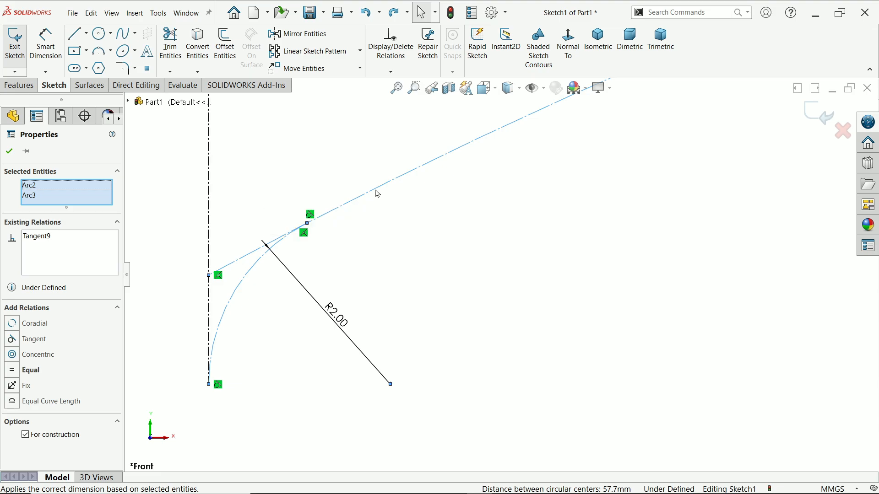
{"action": "left_click", "coordinate": [390, 228]}
{"action": "left_click", "coordinate": [383, 185]}
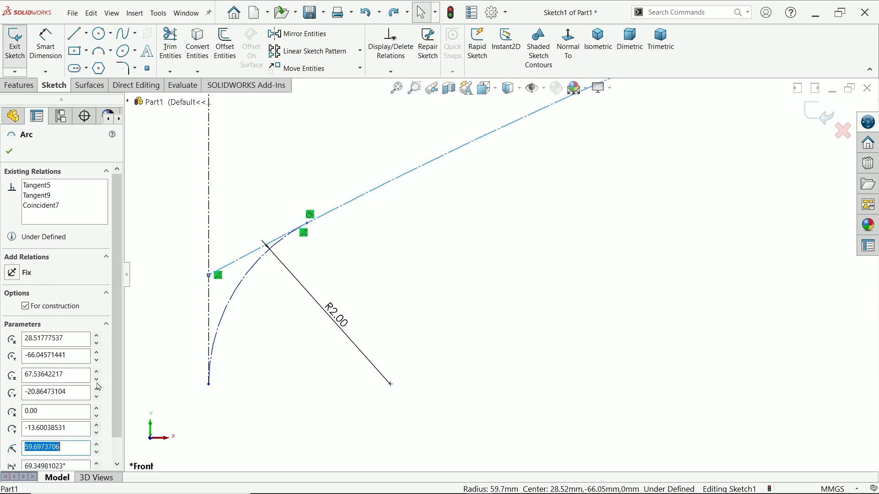
{"action": "left_click", "coordinate": [62, 309]}
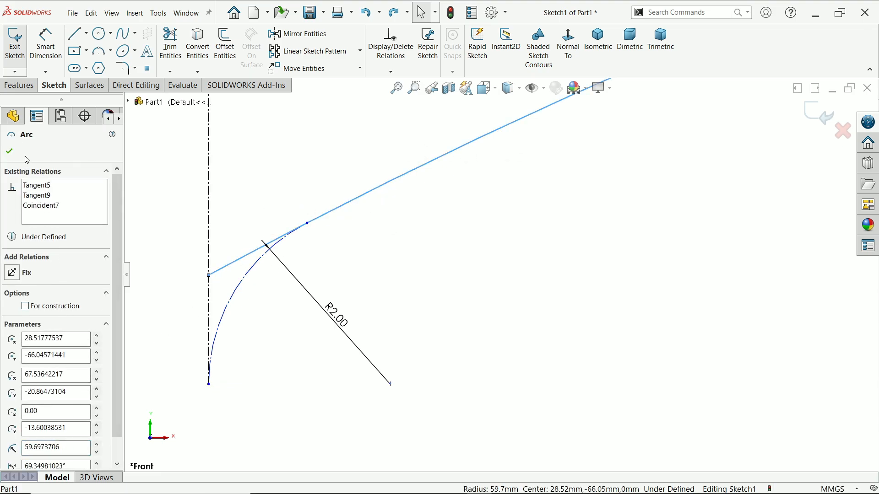
{"action": "left_click", "coordinate": [10, 151]}
Delete the arc joining the large lower arc to the right centerline's lower end.
{"action": "scroll", "coordinate": [493, 277], "scroll_direction": "up", "scroll_amount": 2}
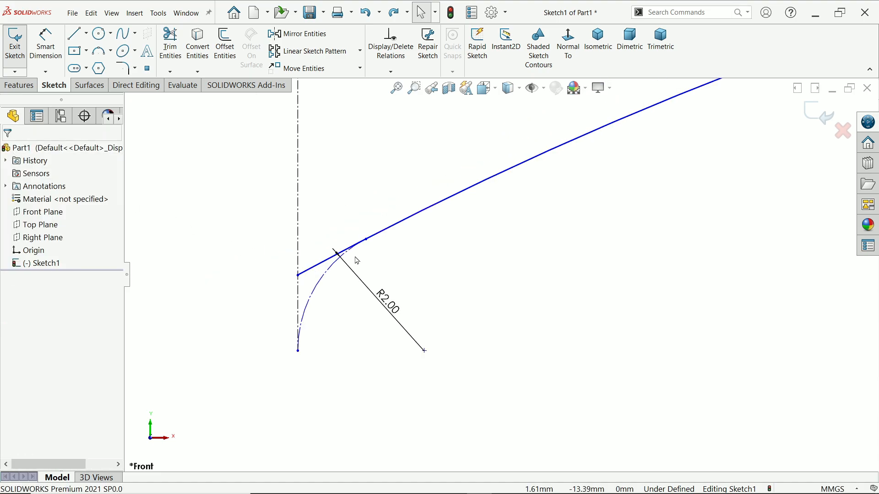
{"action": "scroll", "coordinate": [356, 260], "scroll_direction": "up", "scroll_amount": 5}
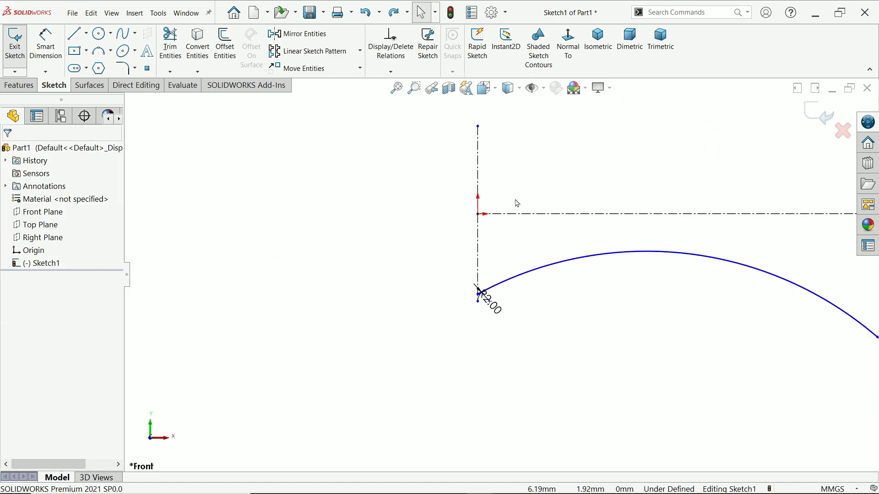
{"action": "scroll", "coordinate": [518, 203], "scroll_direction": "up", "scroll_amount": 5}
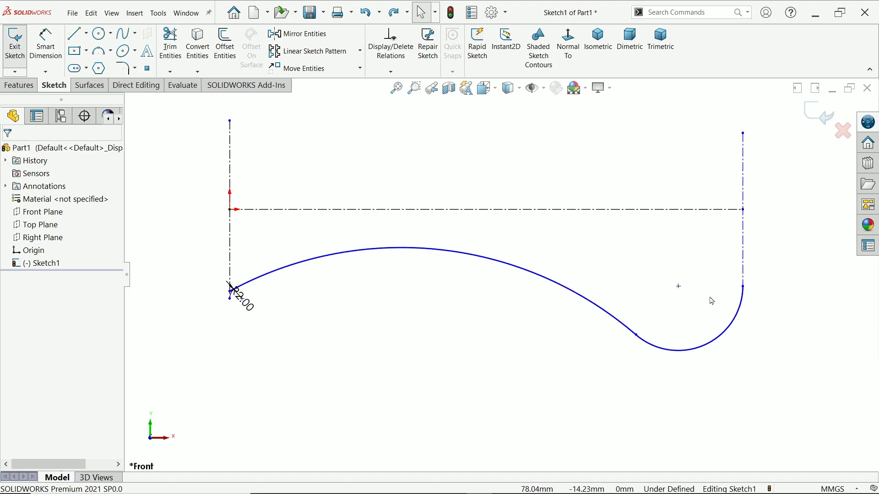
{"action": "scroll", "coordinate": [712, 301], "scroll_direction": "down", "scroll_amount": 1}
{"action": "mouse_move", "coordinate": [667, 289]}
{"action": "left_mouse_down"}
{"action": "mouse_move", "coordinate": [667, 304]}
{"action": "mouse_move", "coordinate": [663, 288]}
{"action": "left_mouse_up"}
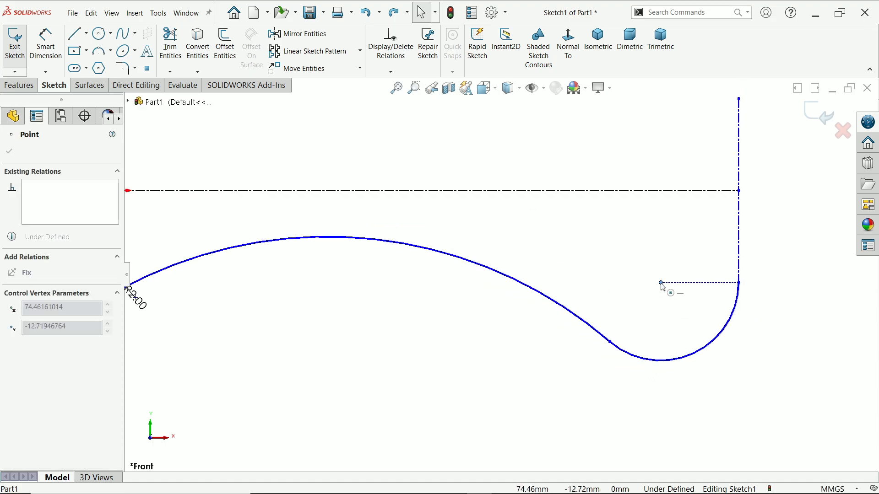
{"action": "left_click", "coordinate": [716, 348]}
{"action": "key", "text": "Delete"}
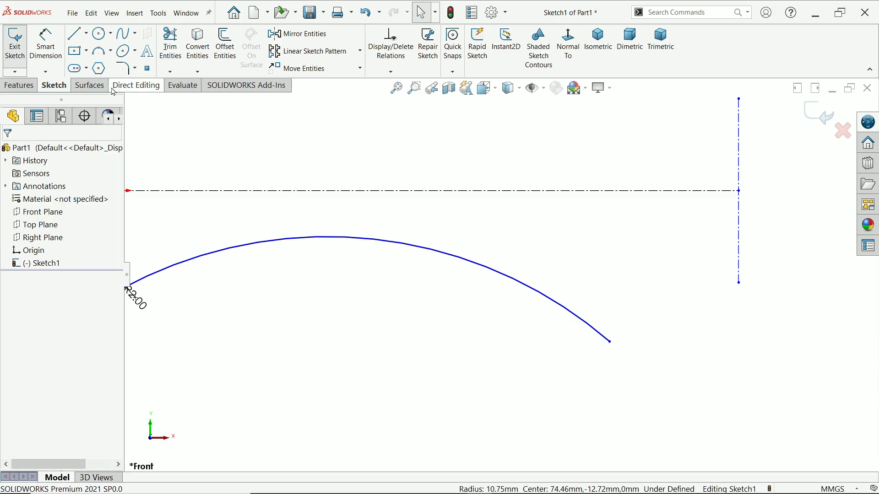
Sketch a three-point arc of about 24 mm radius from the large lower arc's right end to the right centerline's lower end.
{"action": "left_click", "coordinate": [99, 55]}
{"action": "left_click", "coordinate": [610, 342]}
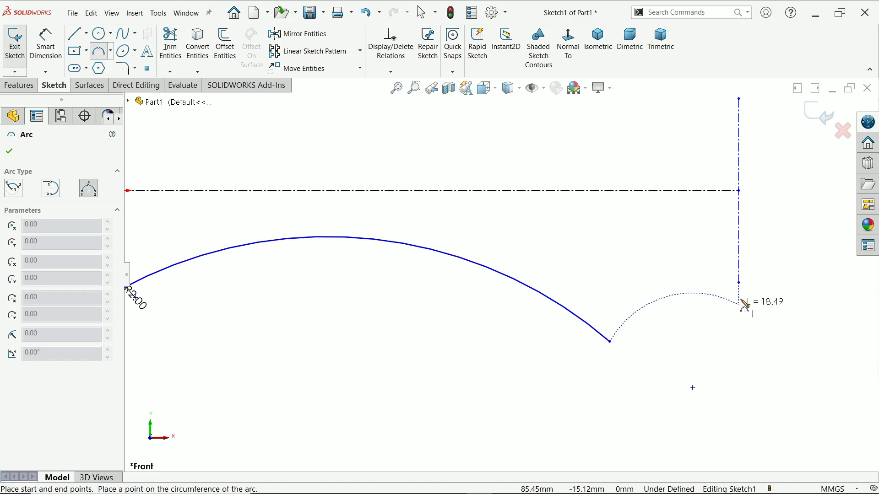
{"action": "left_click", "coordinate": [738, 282]}
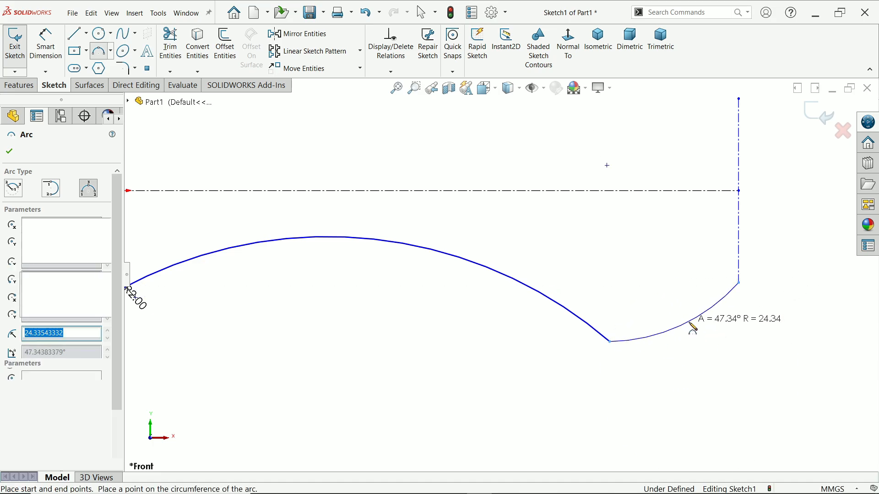
{"action": "left_click", "coordinate": [689, 325]}
{"action": "key", "text": "Escape"}
{"action": "scroll", "coordinate": [624, 334], "scroll_direction": "down", "scroll_amount": 2}
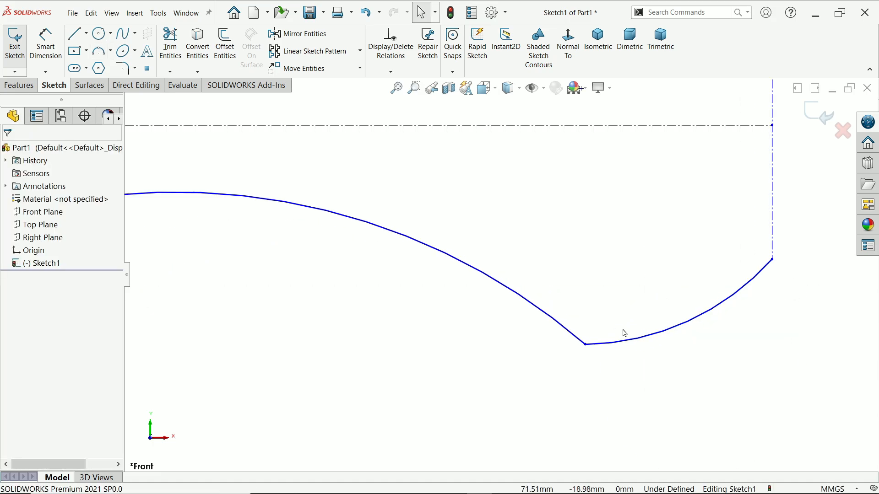
Apply a tangent relation at the point where the new right arc meets the large lower arc.
{"action": "left_click", "coordinate": [586, 345]}
{"action": "left_click", "coordinate": [612, 317]}
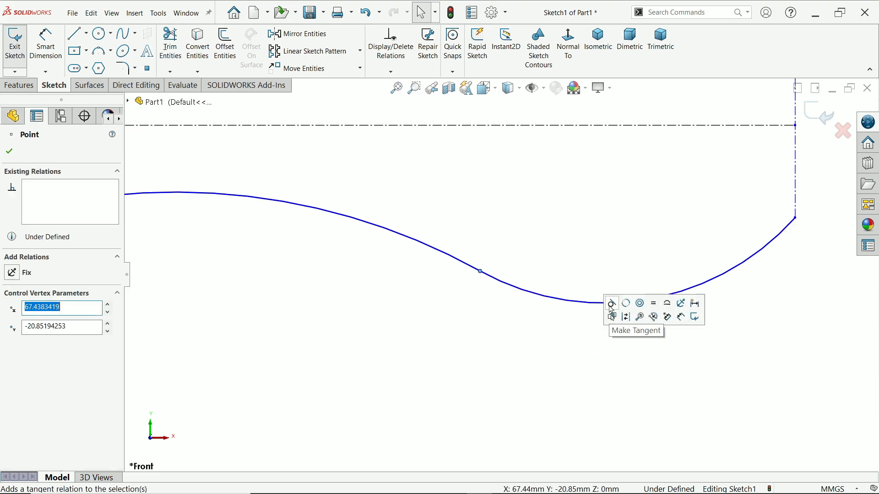
{"action": "left_click", "coordinate": [571, 226]}
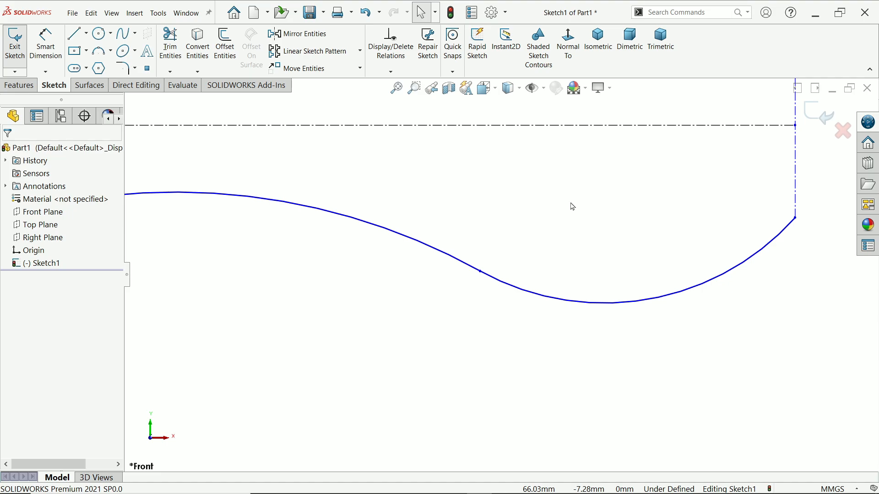
Sketch a three-point upper arc of about 200 mm radius from the right centerline's upper end to just below the left centerline's upper end.
{"action": "left_click", "coordinate": [100, 53]}
{"action": "scroll", "coordinate": [395, 204], "scroll_direction": "up", "scroll_amount": 3}
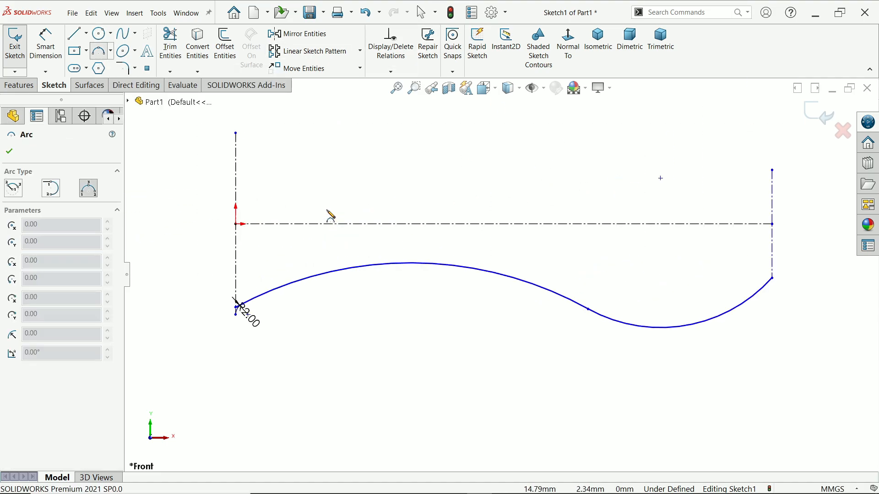
{"action": "scroll", "coordinate": [302, 198], "scroll_direction": "down", "scroll_amount": 1}
{"action": "scroll", "coordinate": [756, 162], "scroll_direction": "up", "scroll_amount": 2}
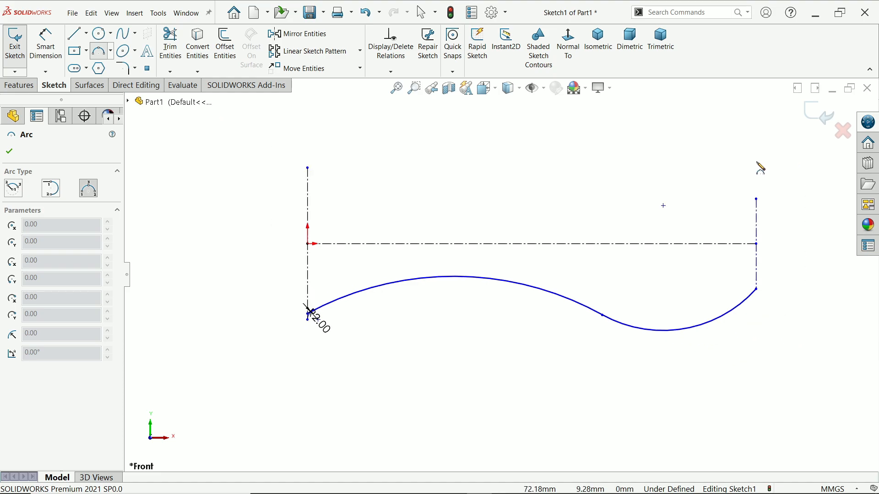
{"action": "left_click", "coordinate": [756, 199]}
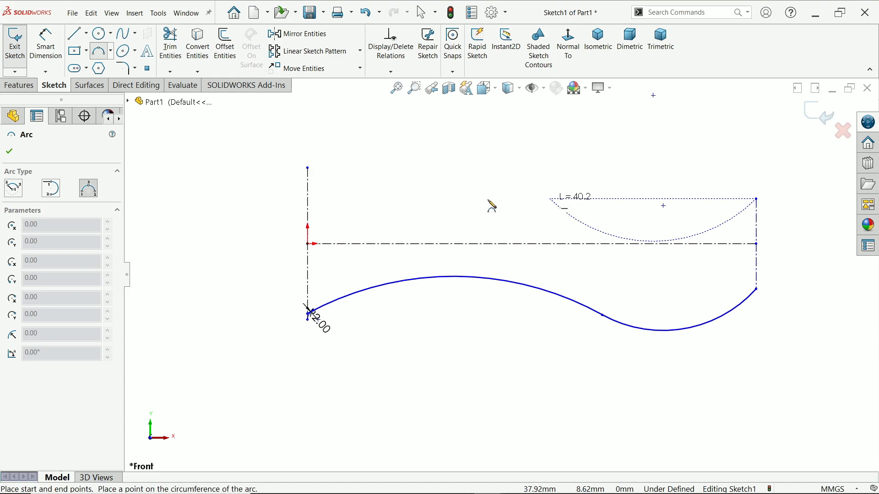
{"action": "left_click", "coordinate": [308, 176]}
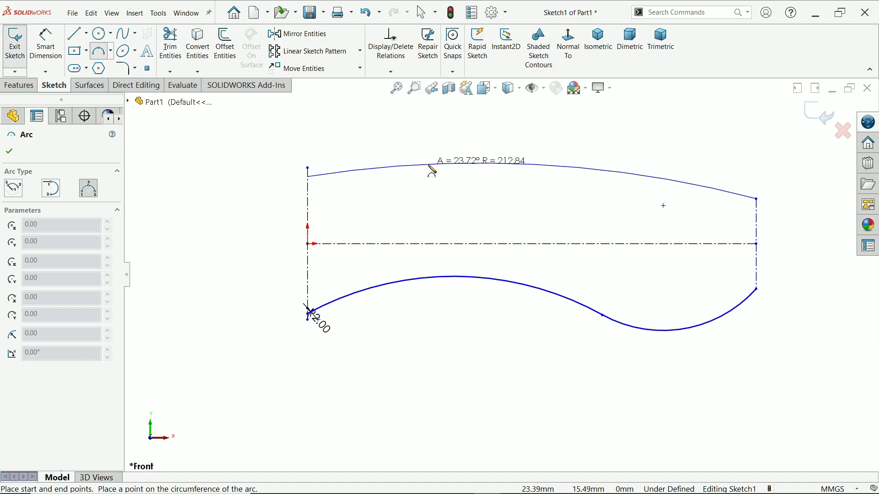
{"action": "left_click", "coordinate": [430, 166]}
{"action": "right_click", "coordinate": [348, 139]}
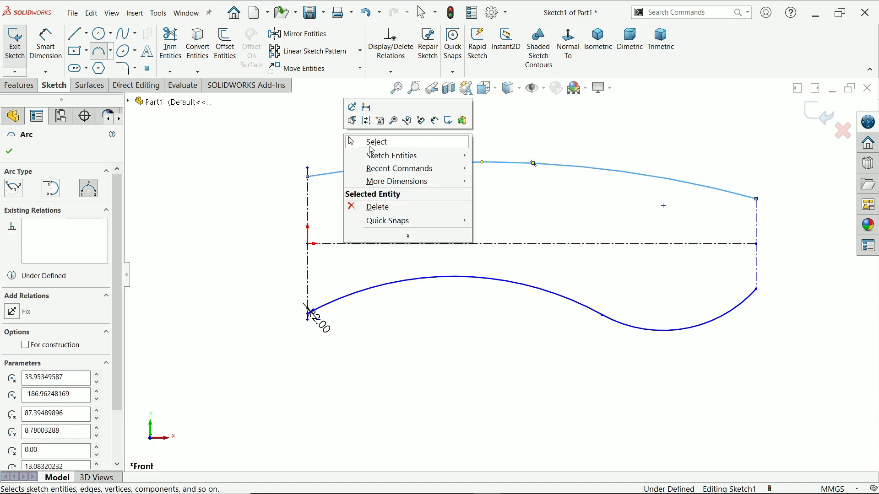
{"action": "left_click", "coordinate": [373, 143]}
Sketch a three-point arc of about 2.4 mm radius from the left centerline's upper end to the upper arc, tangent to the upper arc.
{"action": "scroll", "coordinate": [370, 210], "scroll_direction": "down", "scroll_amount": 5}
{"action": "scroll", "coordinate": [375, 240], "scroll_direction": "down", "scroll_amount": 3}
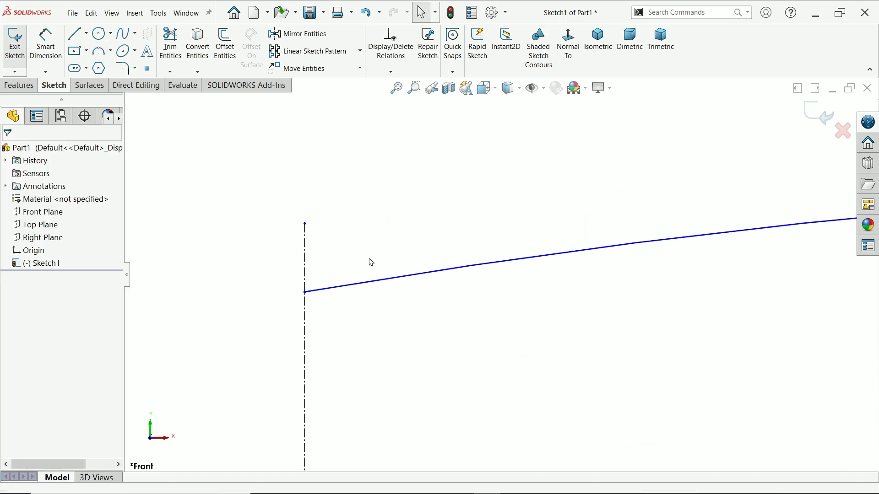
{"action": "left_click", "coordinate": [104, 53]}
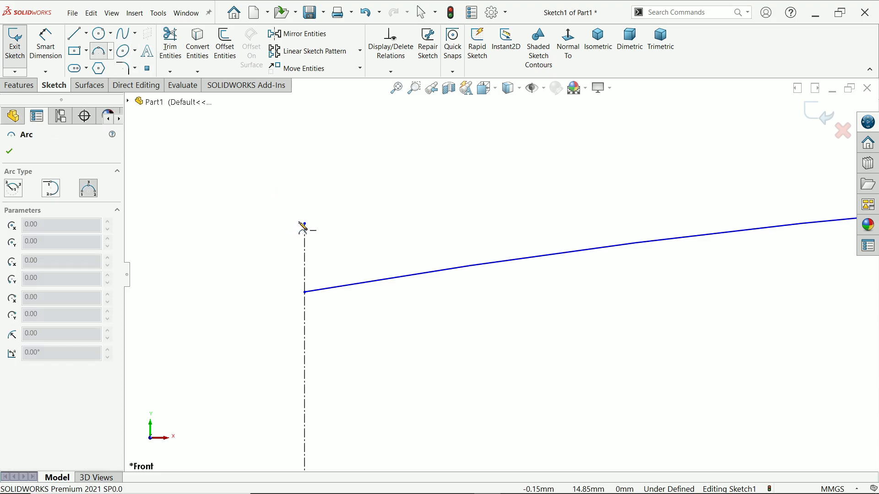
{"action": "left_click", "coordinate": [304, 225]}
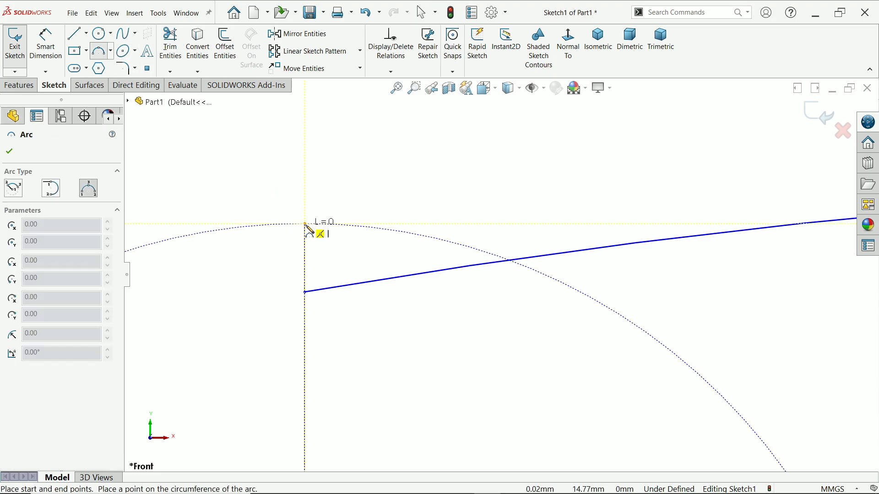
{"action": "left_click", "coordinate": [389, 279]}
{"action": "left_click", "coordinate": [392, 181]}
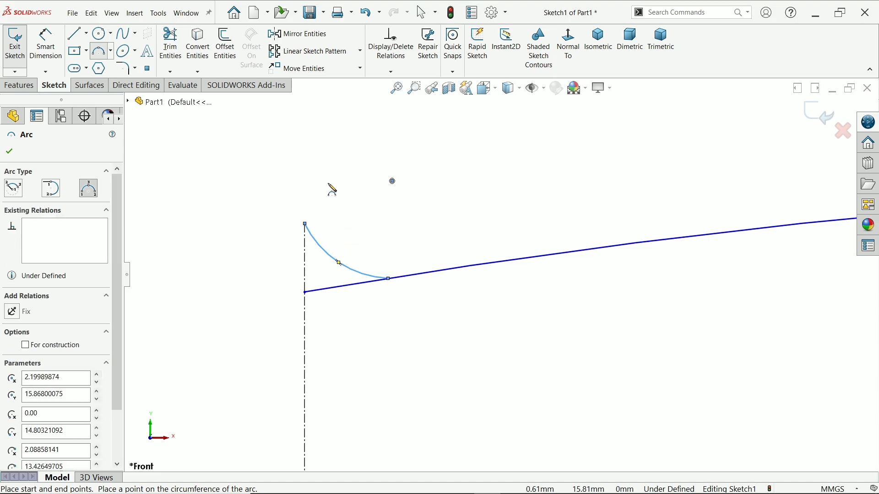
{"action": "right_click", "coordinate": [330, 184]}
{"action": "left_click", "coordinate": [353, 191]}
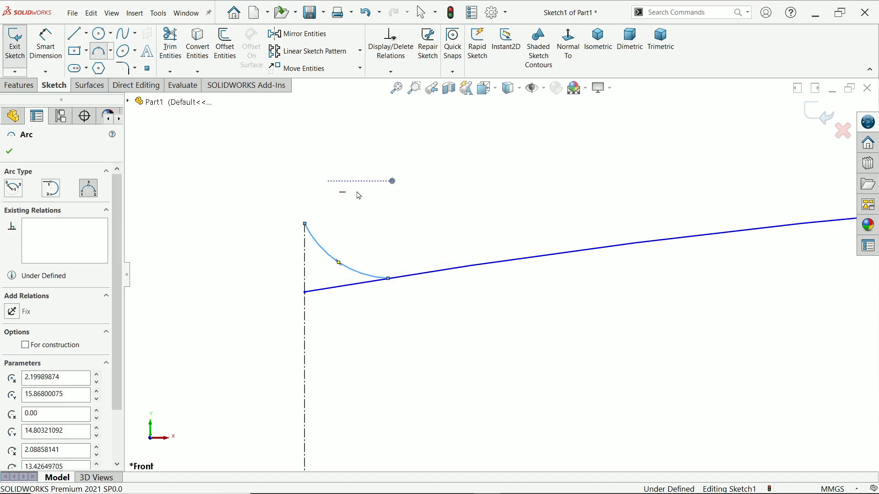
{"action": "left_click", "coordinate": [361, 284]}
{"action": "left_click", "coordinate": [386, 280], "text": "ctrl"}
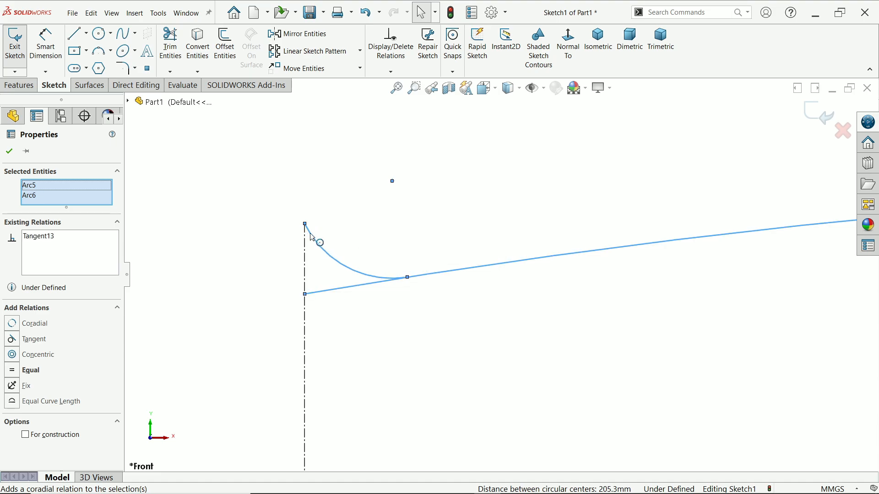
Make the small upper-left arc tangent to the left vertical centerline and convert the arc to construction geometry.
{"action": "left_click", "coordinate": [296, 238]}
{"action": "left_click", "coordinate": [305, 248]}
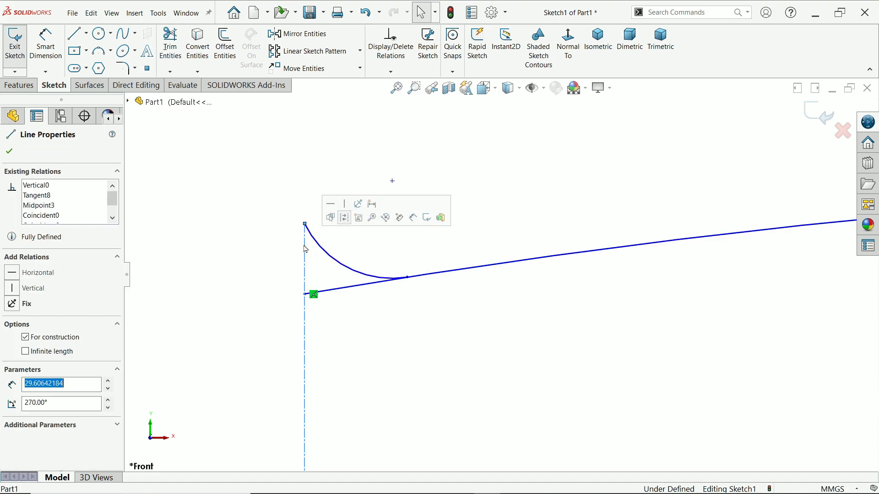
{"action": "left_click", "coordinate": [321, 249], "text": "ctrl"}
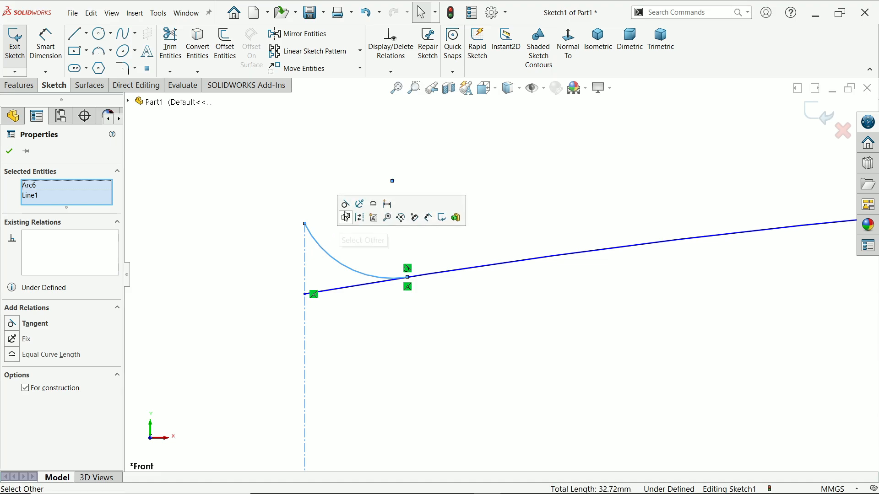
{"action": "left_click", "coordinate": [346, 218]}
{"action": "left_click", "coordinate": [246, 189]}
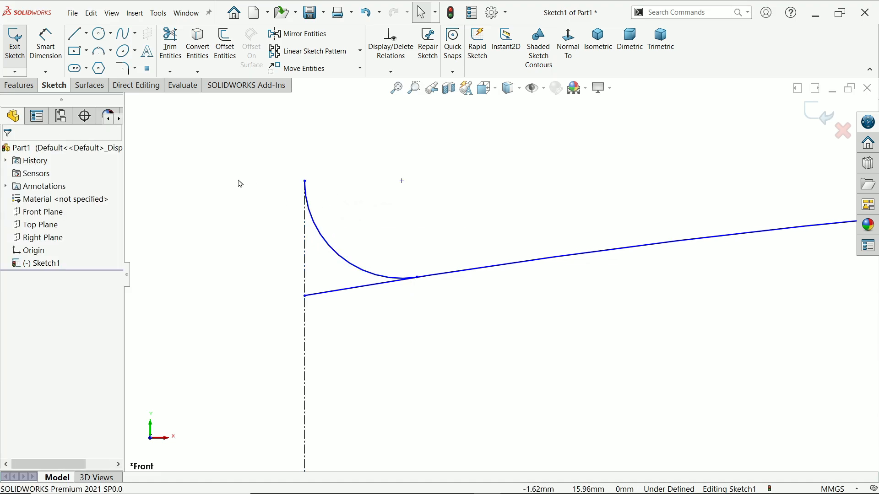
{"action": "left_click", "coordinate": [322, 235]}
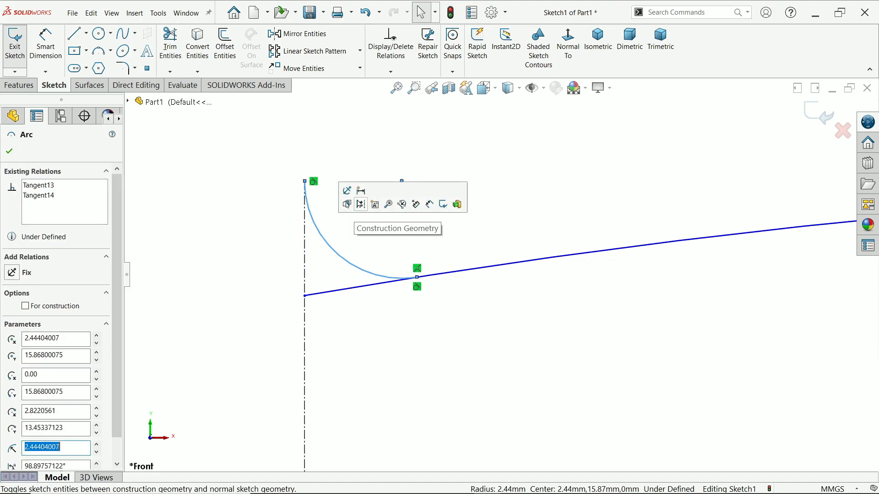
{"action": "left_click", "coordinate": [361, 206]}
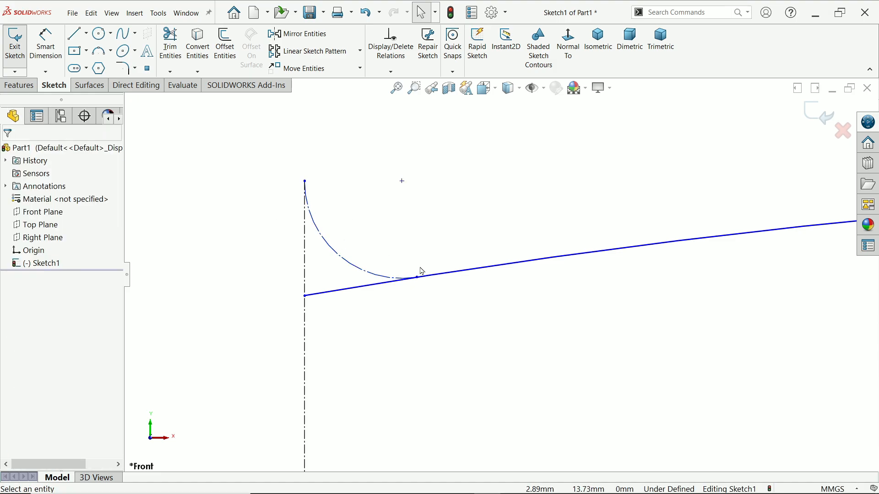
Dimension the left vertical centerline at 52 mm.
{"action": "scroll", "coordinate": [420, 271], "scroll_direction": "up", "scroll_amount": 12}
{"action": "scroll", "coordinate": [646, 317], "scroll_direction": "down", "scroll_amount": 4}
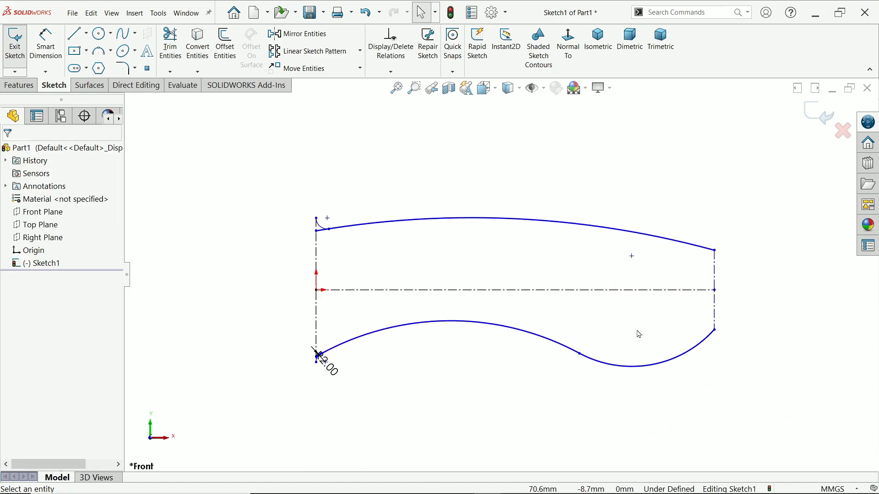
{"action": "left_click", "coordinate": [46, 43]}
{"action": "scroll", "coordinate": [471, 363], "scroll_direction": "down", "scroll_amount": 2}
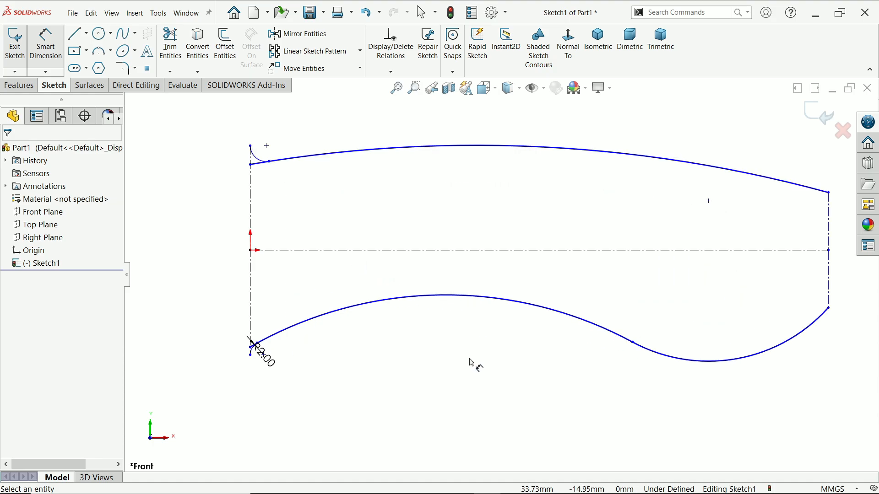
{"action": "scroll", "coordinate": [447, 330], "scroll_direction": "up", "scroll_amount": 2}
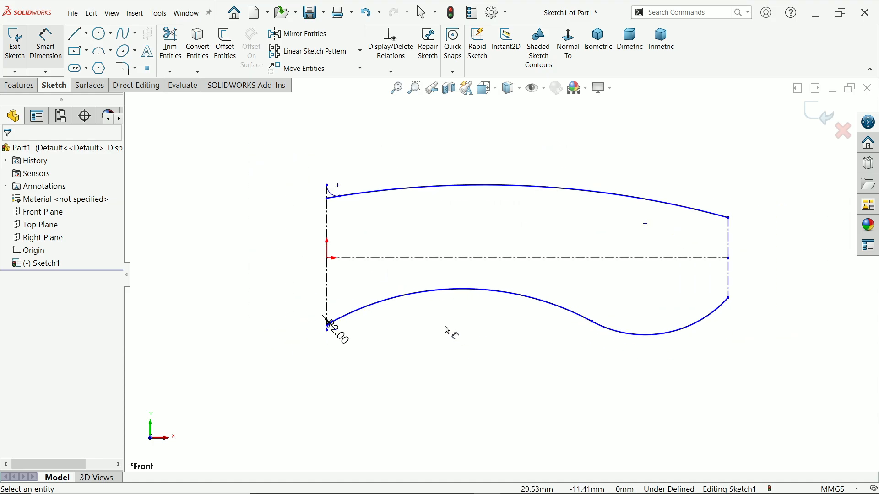
{"action": "left_click", "coordinate": [327, 228]}
{"action": "left_click", "coordinate": [265, 242]}
{"action": "type", "text": "52"}
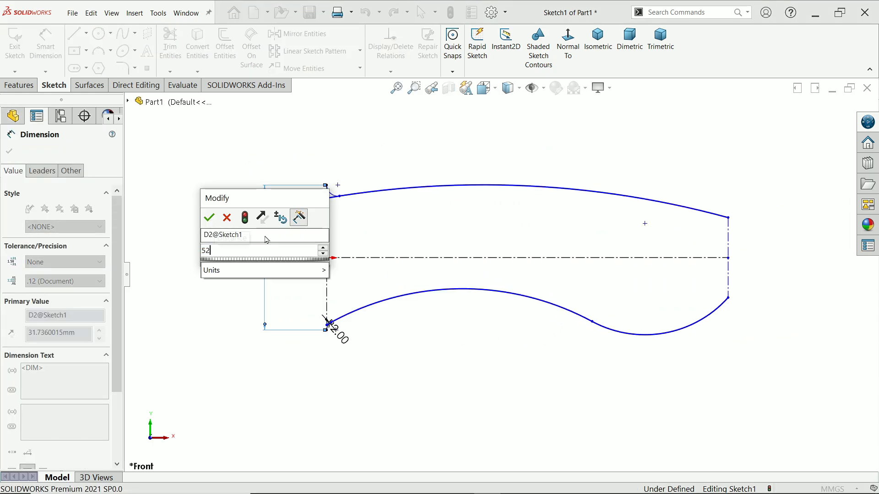
{"action": "key", "text": "Return"}
{"action": "key", "text": "Escape"}
Stretch the profile's right end to about 222 mm from the origin and move the joint of the lower arcs to about X 186 mm.
{"action": "scroll", "coordinate": [538, 274], "scroll_direction": "up", "scroll_amount": 2}
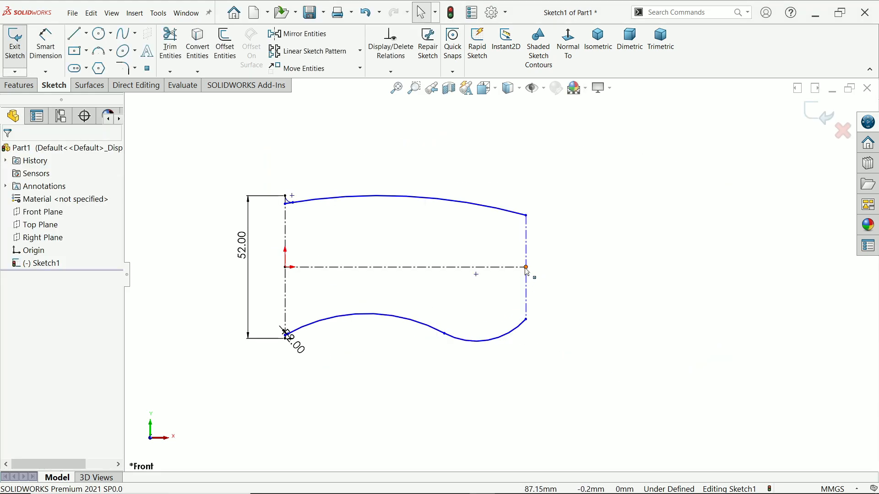
{"action": "left_click_drag", "start_coordinate": [526, 268], "coordinate": [759, 210]}
{"action": "scroll", "coordinate": [620, 263], "scroll_direction": "up", "scroll_amount": 3}
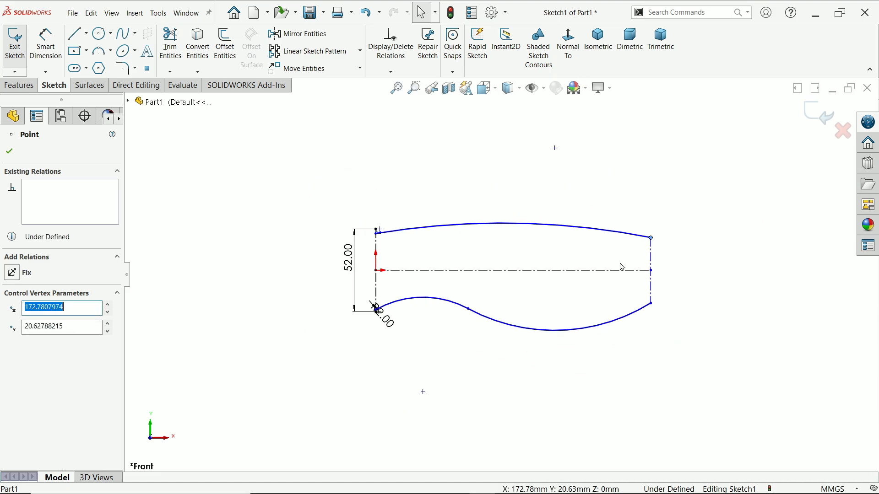
{"action": "scroll", "coordinate": [658, 297], "scroll_direction": "down", "scroll_amount": 2}
{"action": "scroll", "coordinate": [661, 294], "scroll_direction": "down", "scroll_amount": 1}
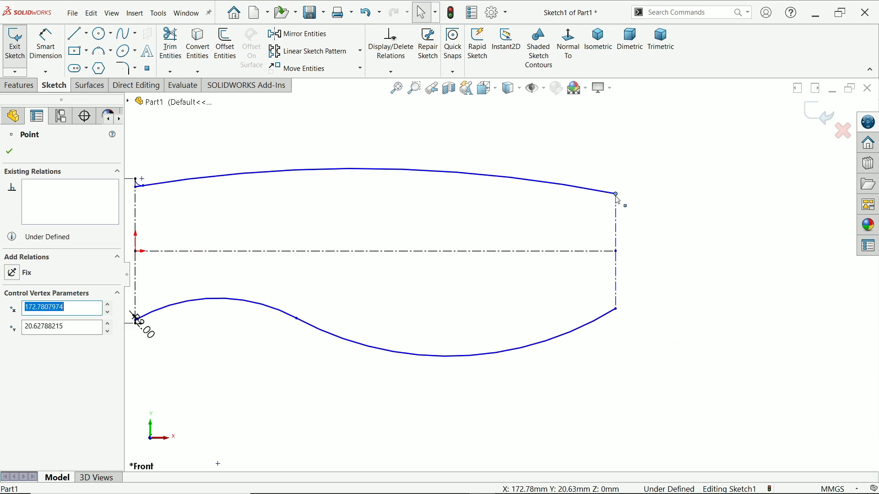
{"action": "left_click_drag", "start_coordinate": [626, 197], "coordinate": [761, 204]}
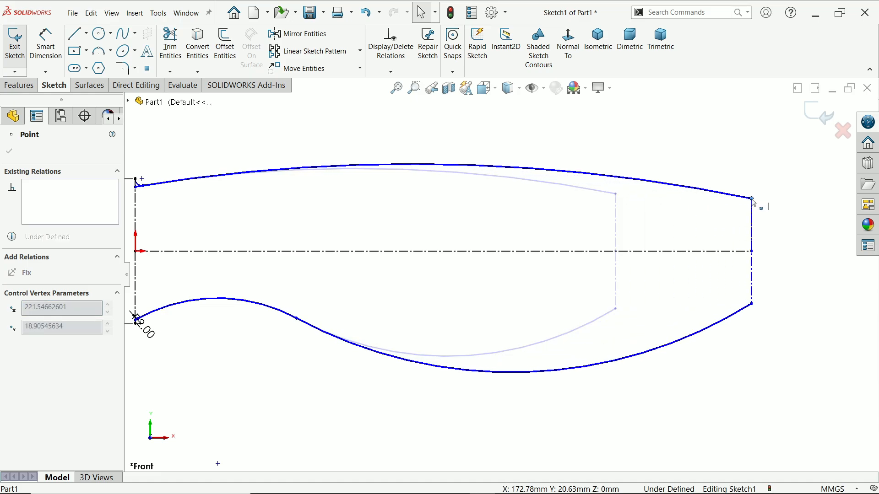
{"action": "scroll", "coordinate": [503, 275], "scroll_direction": "up", "scroll_amount": 1}
{"action": "scroll", "coordinate": [503, 275], "scroll_direction": "up", "scroll_amount": 1}
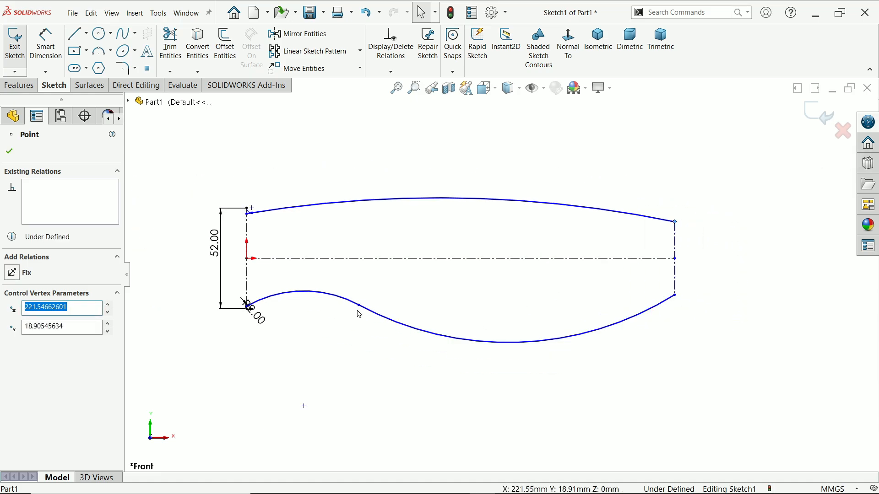
{"action": "left_click_drag", "start_coordinate": [360, 308], "coordinate": [593, 314]}
{"action": "left_click_drag", "start_coordinate": [419, 271], "coordinate": [423, 290]}
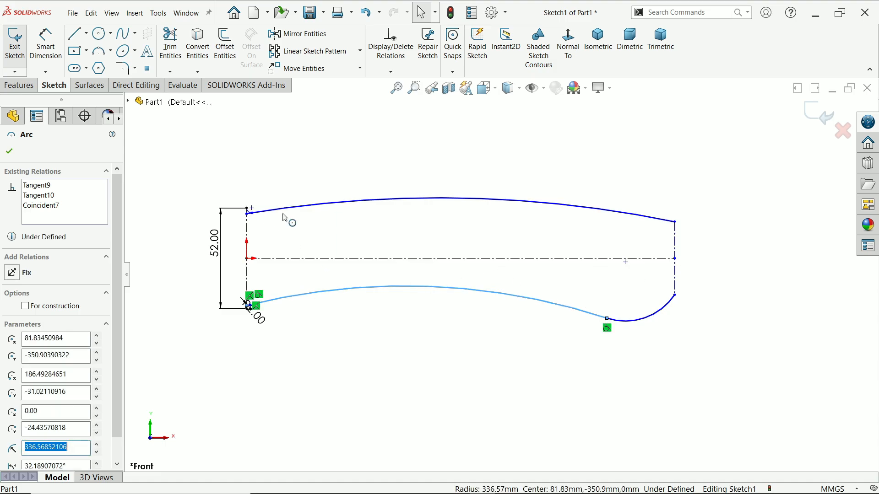
Dimension the horizontal centerline's length at 220 mm.
{"action": "left_click", "coordinate": [46, 43]}
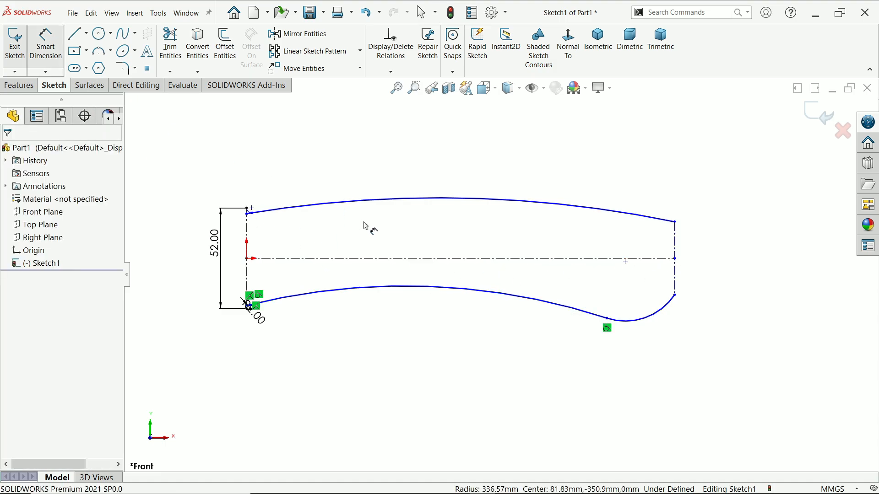
{"action": "left_click", "coordinate": [454, 259]}
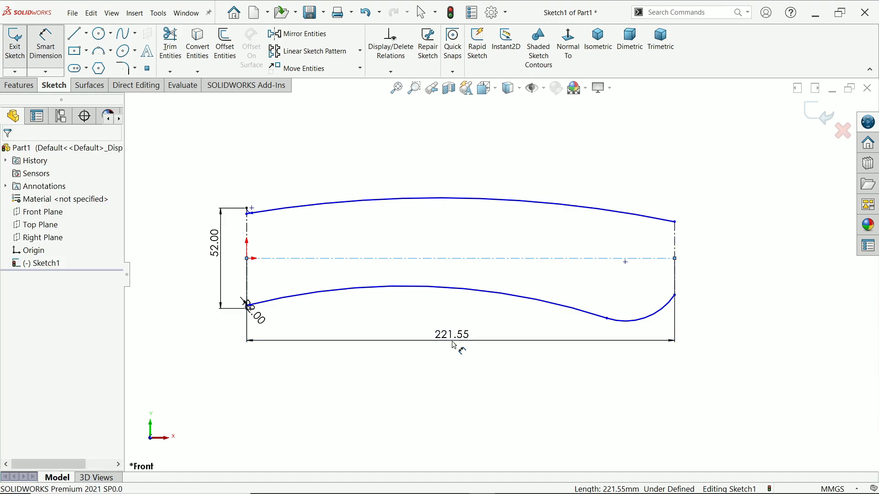
{"action": "left_click", "coordinate": [452, 341]}
{"action": "type", "text": "220"}
{"action": "key", "text": "Return"}
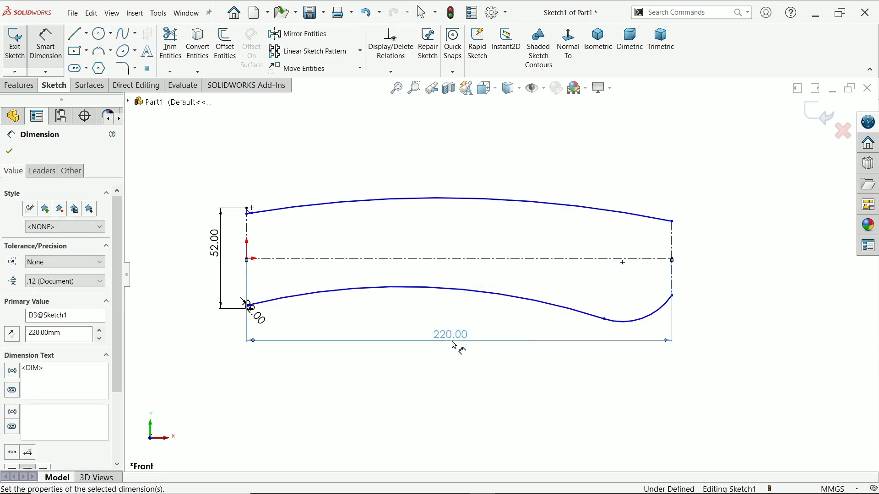
{"action": "left_click", "coordinate": [697, 266]}
Dimension the lower arc at the profile's right end with a 40 mm radius.
{"action": "scroll", "coordinate": [655, 315], "scroll_direction": "down", "scroll_amount": 3}
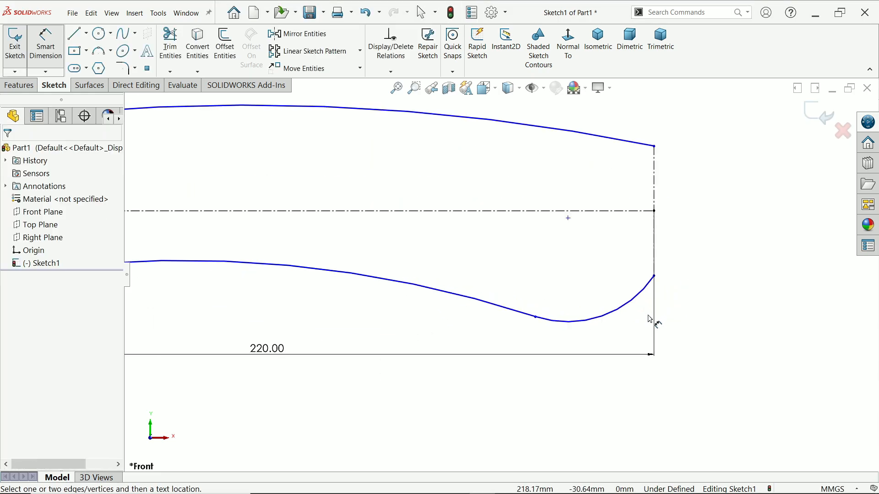
{"action": "left_click", "coordinate": [616, 316]}
{"action": "left_click", "coordinate": [615, 338]}
{"action": "type", "text": "40"}
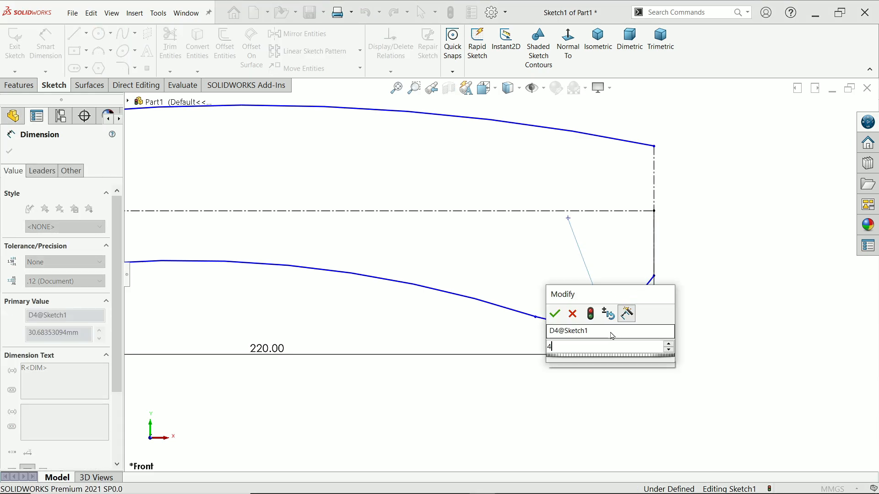
{"action": "key", "text": "Return"}
Dimension the long lower arc with a 210 mm radius.
{"action": "left_click", "coordinate": [383, 283]}
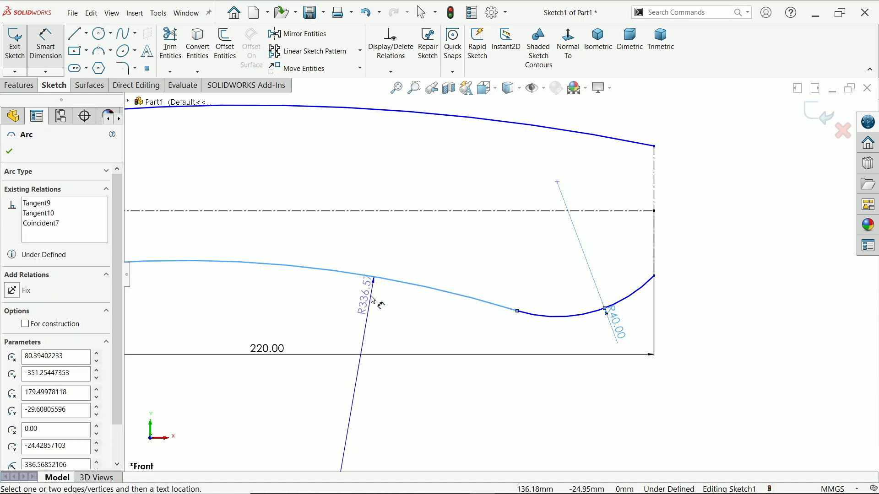
{"action": "left_click", "coordinate": [370, 297]}
{"action": "type", "text": "2"}
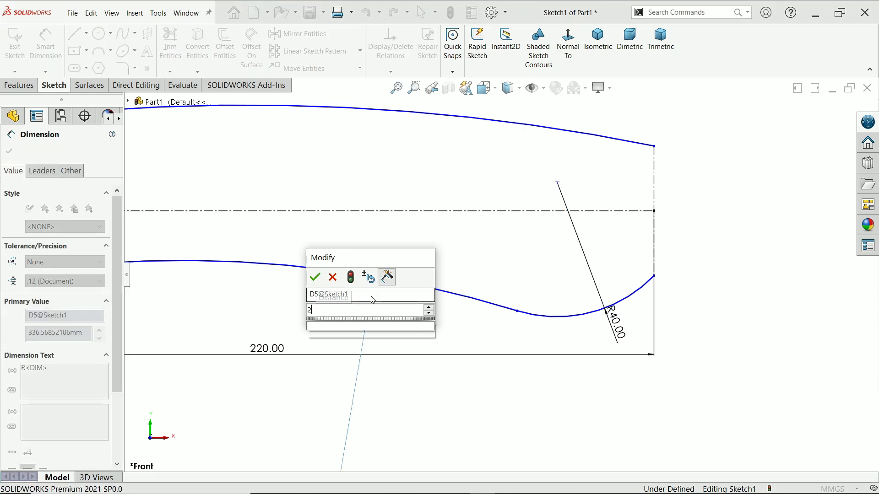
{"action": "key", "text": "Return"}
Dimension the long upper arc with a 550 mm radius.
{"action": "scroll", "coordinate": [444, 151], "scroll_direction": "up", "scroll_amount": 4}
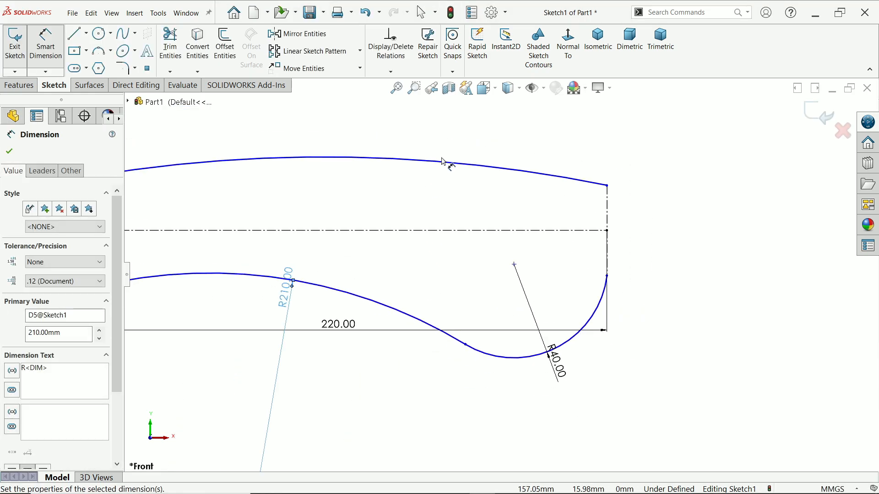
{"action": "scroll", "coordinate": [289, 237], "scroll_direction": "down", "scroll_amount": 3}
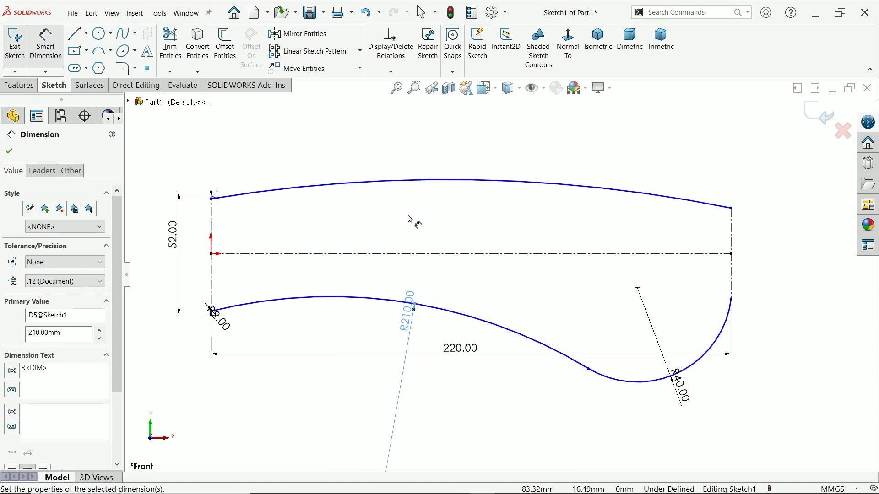
{"action": "left_click", "coordinate": [464, 183]}
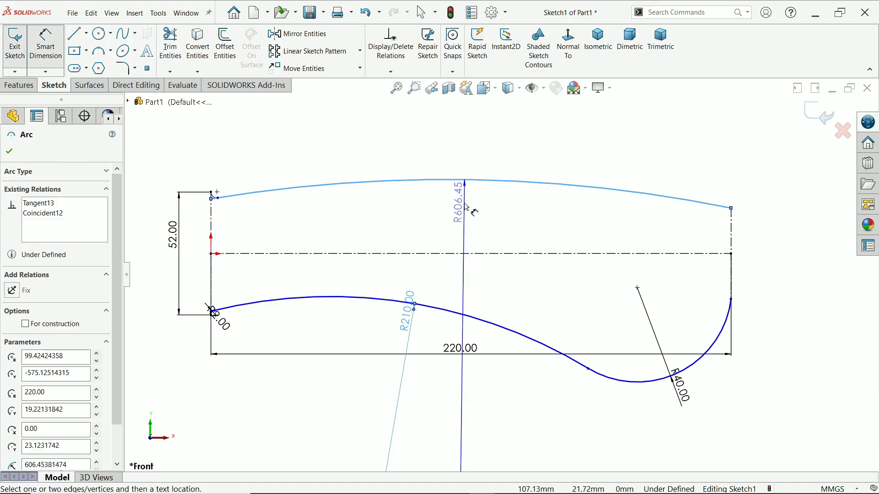
{"action": "left_click", "coordinate": [466, 207]}
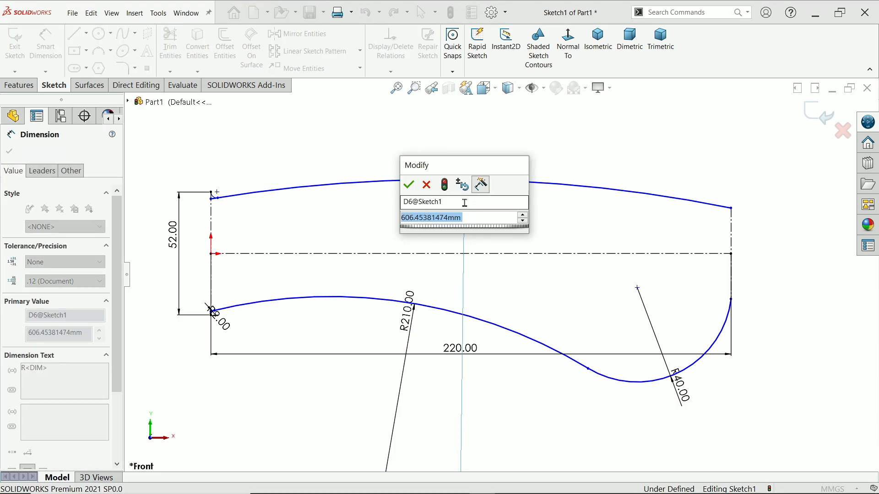
{"action": "type", "text": "550"}
{"action": "key", "text": "Return"}
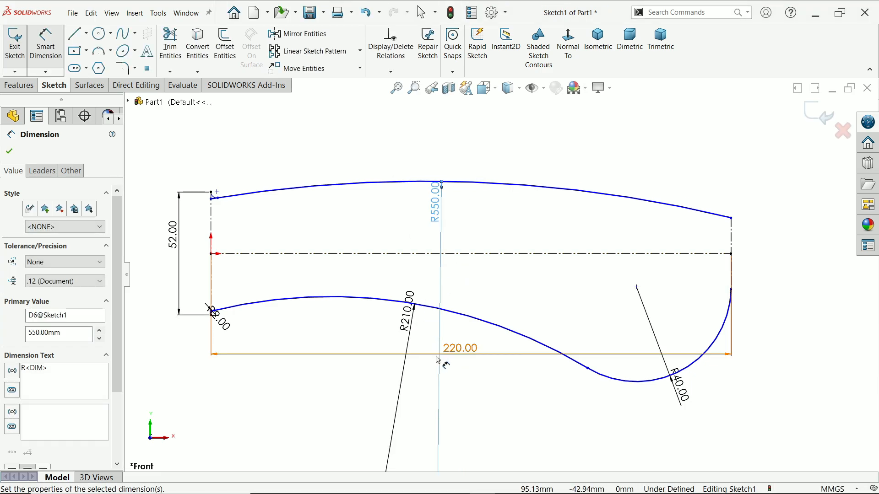
Dimension the right vertical centerline at 42 mm.
{"action": "scroll", "coordinate": [729, 274], "scroll_direction": "down", "scroll_amount": 1}
{"action": "left_click", "coordinate": [722, 231]}
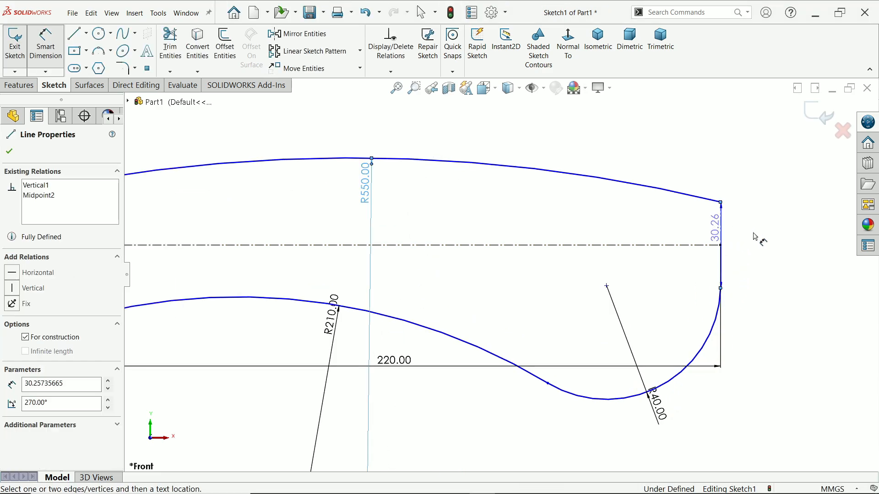
{"action": "left_click", "coordinate": [775, 235]}
{"action": "type", "text": "42"}
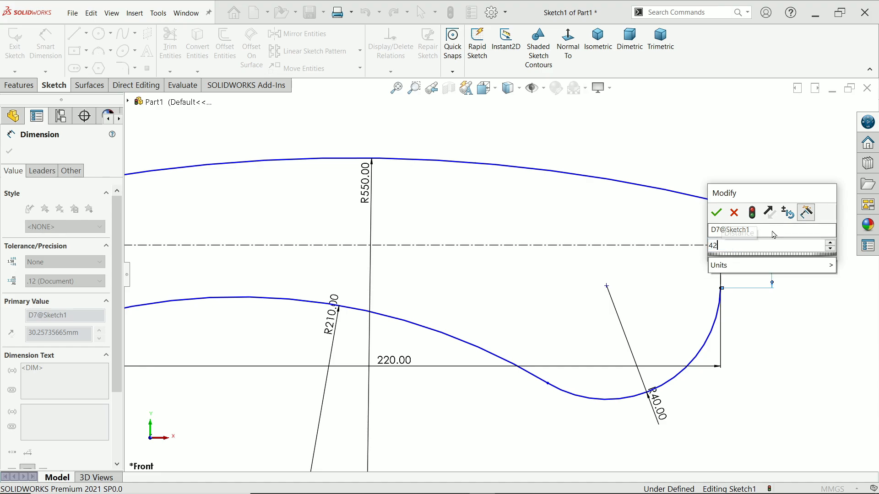
{"action": "key", "text": "Return"}
Make the center point of the 40 mm radius arc coincident with the horizontal centerline.
{"action": "scroll", "coordinate": [755, 242], "scroll_direction": "up", "scroll_amount": 2}
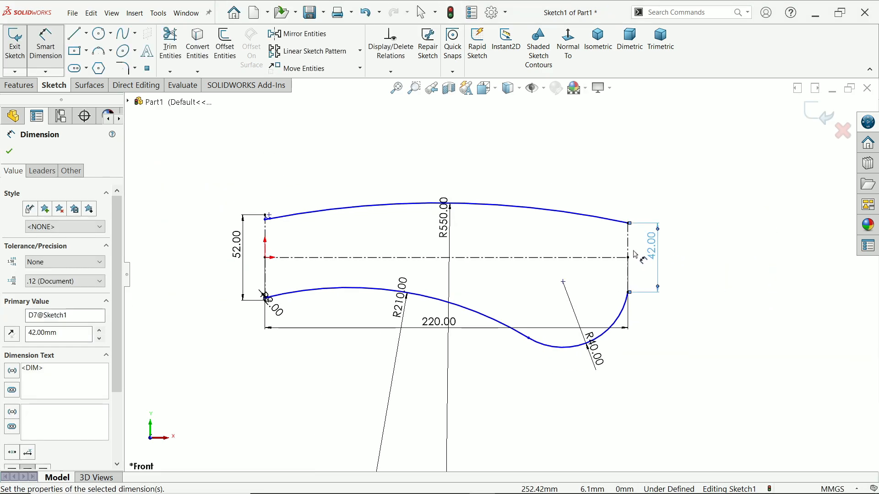
{"action": "scroll", "coordinate": [341, 255], "scroll_direction": "down", "scroll_amount": 2}
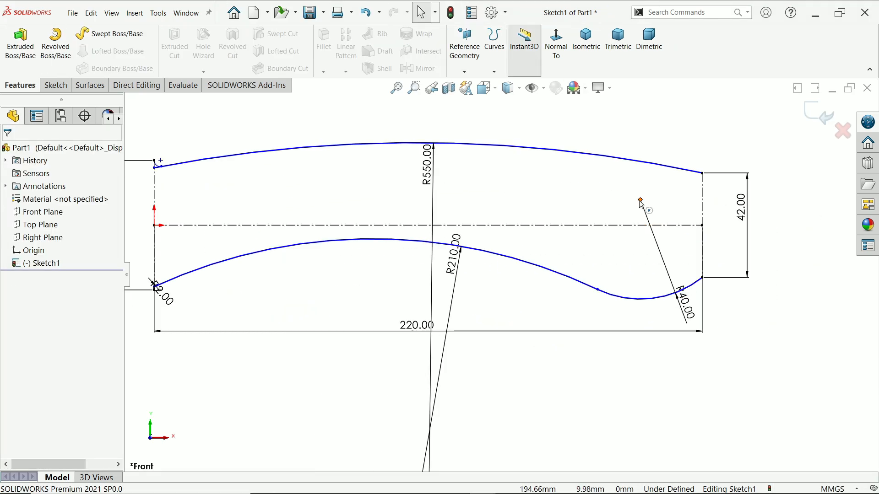
{"action": "left_click", "coordinate": [641, 200]}
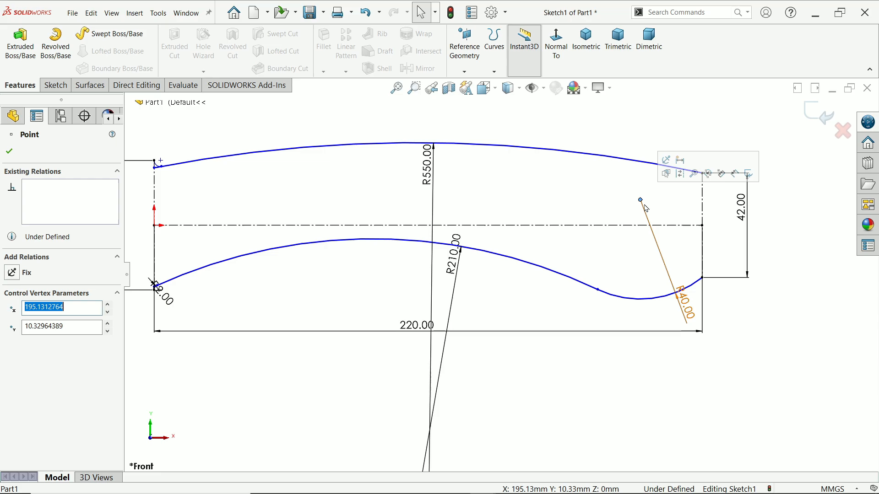
{"action": "left_click", "coordinate": [666, 226], "text": "ctrl"}
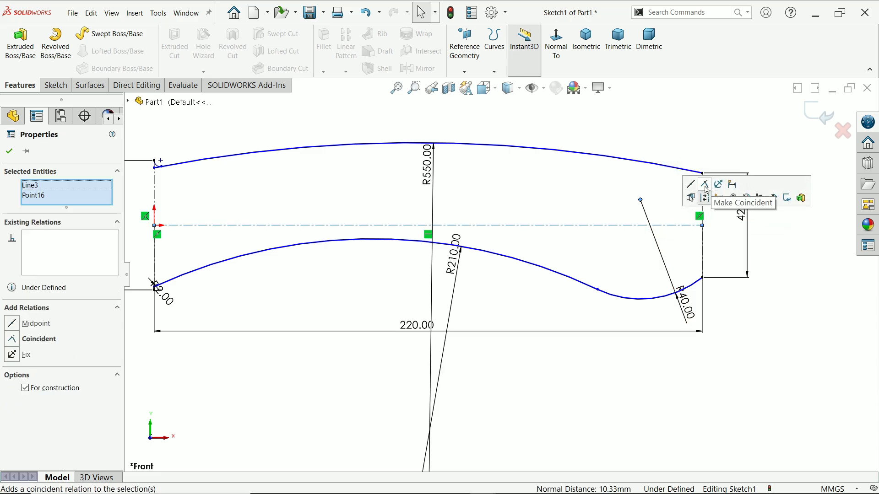
{"action": "left_click", "coordinate": [705, 187]}
{"action": "left_click", "coordinate": [782, 367]}
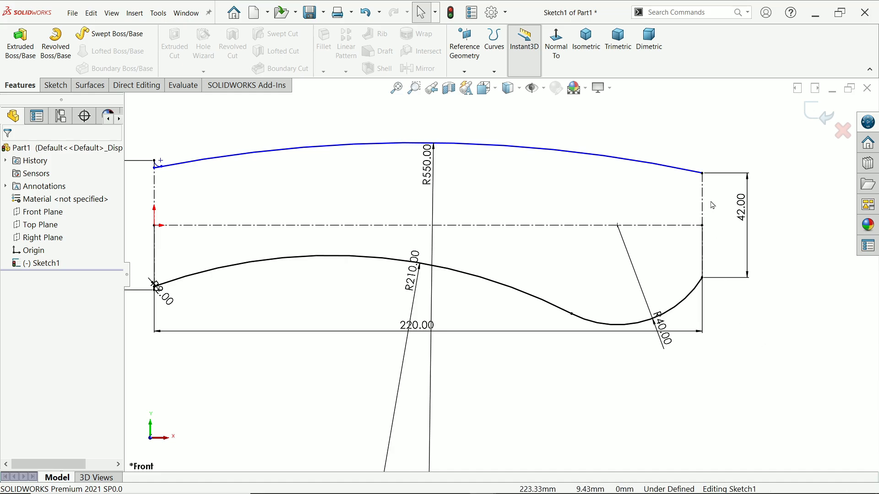
{"action": "scroll", "coordinate": [712, 206], "scroll_direction": "down", "scroll_amount": 4}
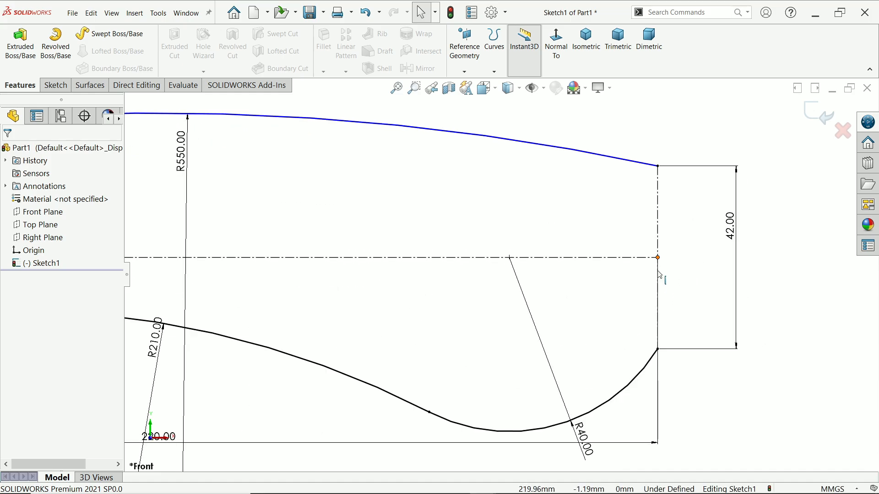
Dimension the small construction arc at the upper-left end of the profile with a 2 mm radius.
{"action": "left_click", "coordinate": [659, 166]}
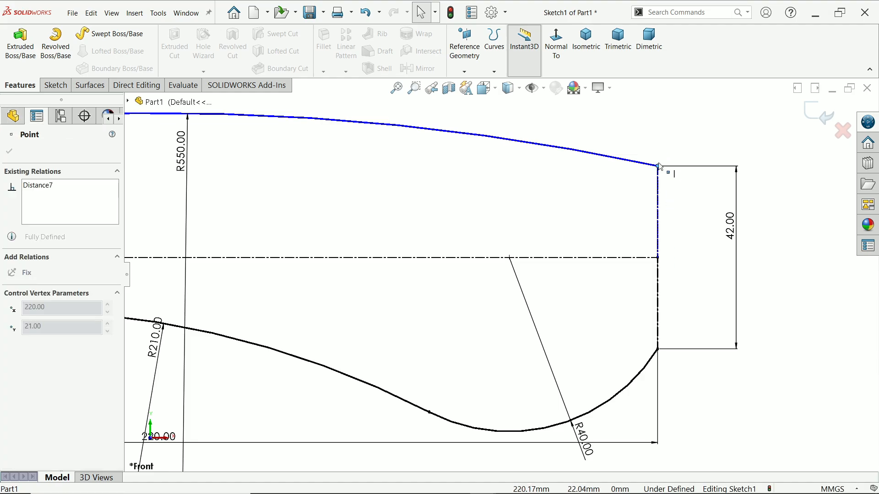
{"action": "scroll", "coordinate": [633, 233], "scroll_direction": "up", "scroll_amount": 5}
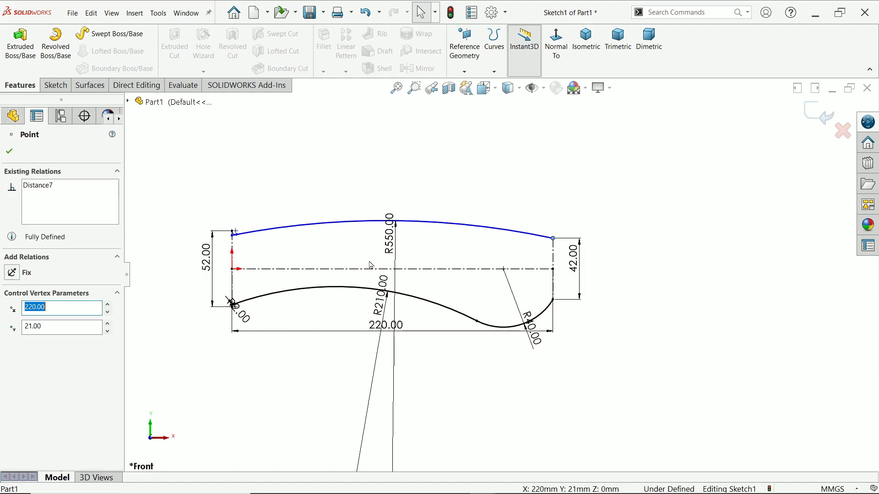
{"action": "scroll", "coordinate": [338, 237], "scroll_direction": "down", "scroll_amount": 8}
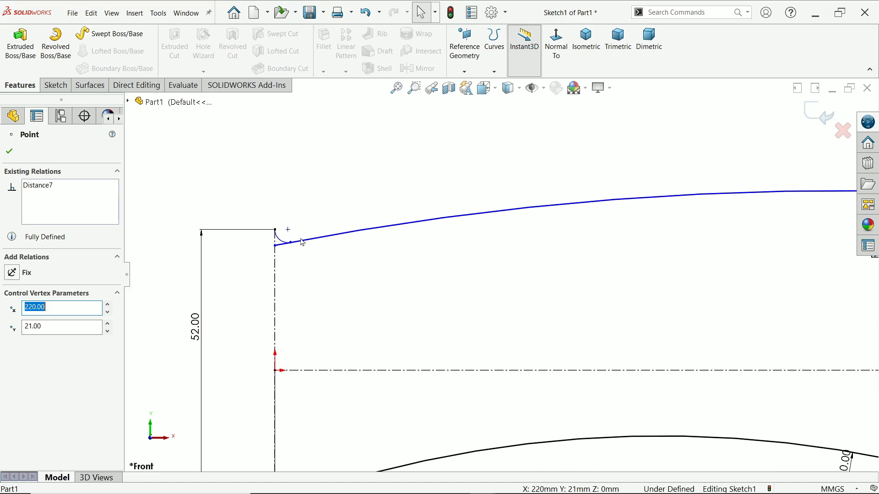
{"action": "scroll", "coordinate": [302, 245], "scroll_direction": "down", "scroll_amount": 3}
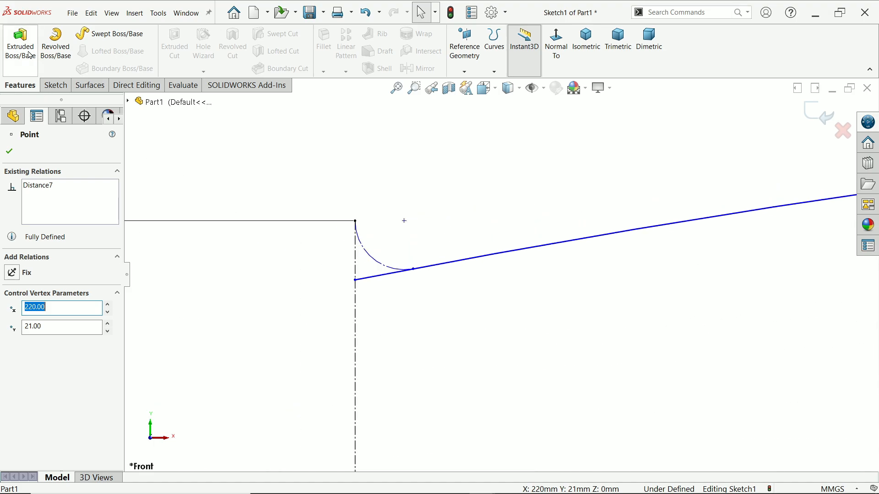
{"action": "left_click", "coordinate": [57, 86]}
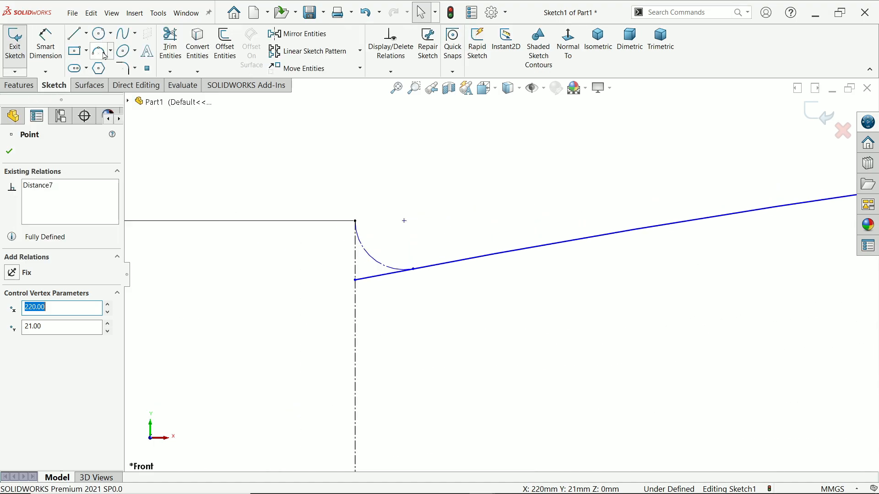
{"action": "key", "text": "Escape"}
{"action": "left_click", "coordinate": [371, 256]}
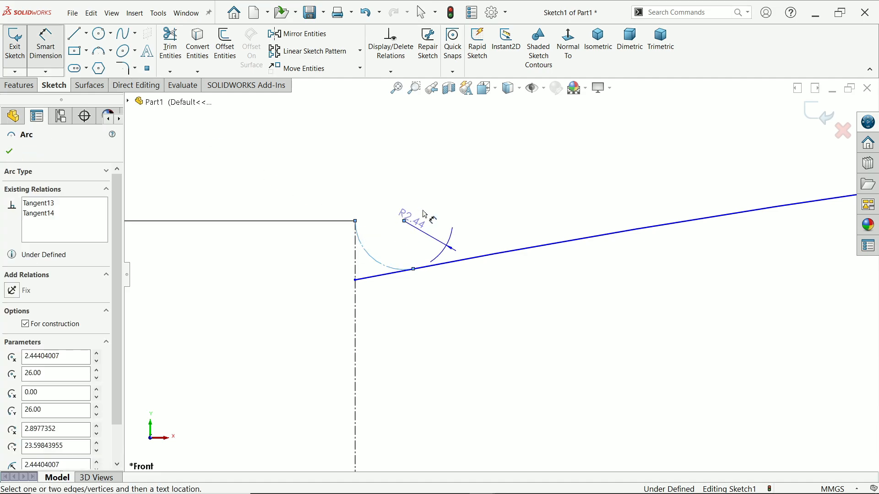
{"action": "left_click", "coordinate": [426, 183]}
{"action": "type", "text": "2.44404007mm"}
{"action": "key", "text": "Return"}
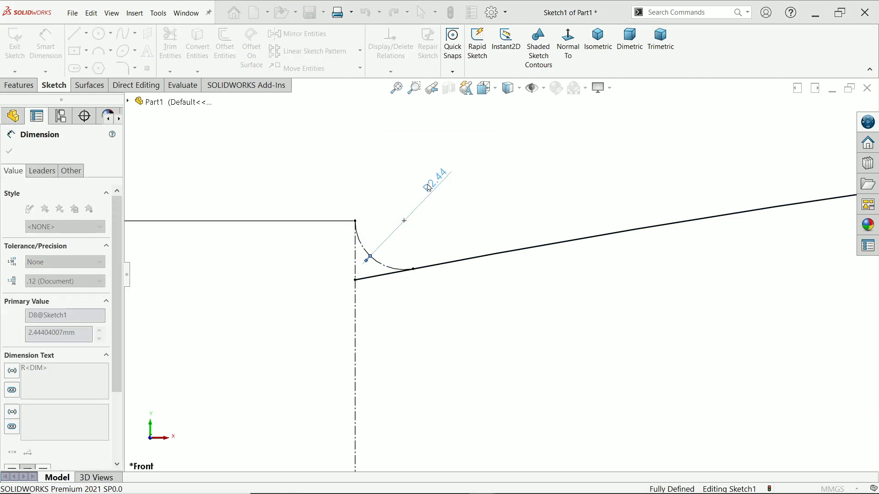
Check the whole front-view handle profile and exit the sketch.
{"action": "key", "text": "f"}
{"action": "scroll", "coordinate": [513, 352], "scroll_direction": "down", "scroll_amount": 4}
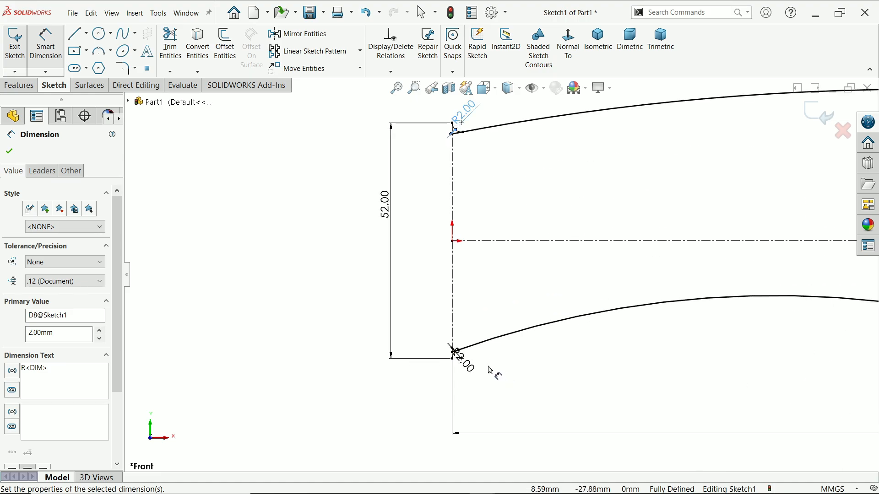
{"action": "scroll", "coordinate": [506, 313], "scroll_direction": "up", "scroll_amount": 3}
{"action": "scroll", "coordinate": [563, 299], "scroll_direction": "up", "scroll_amount": 2}
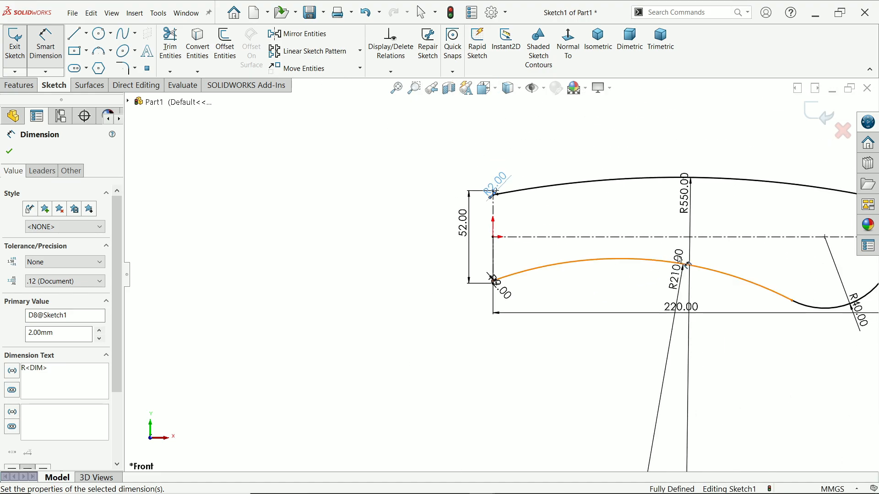
{"action": "scroll", "coordinate": [718, 249], "scroll_direction": "down", "scroll_amount": 1}
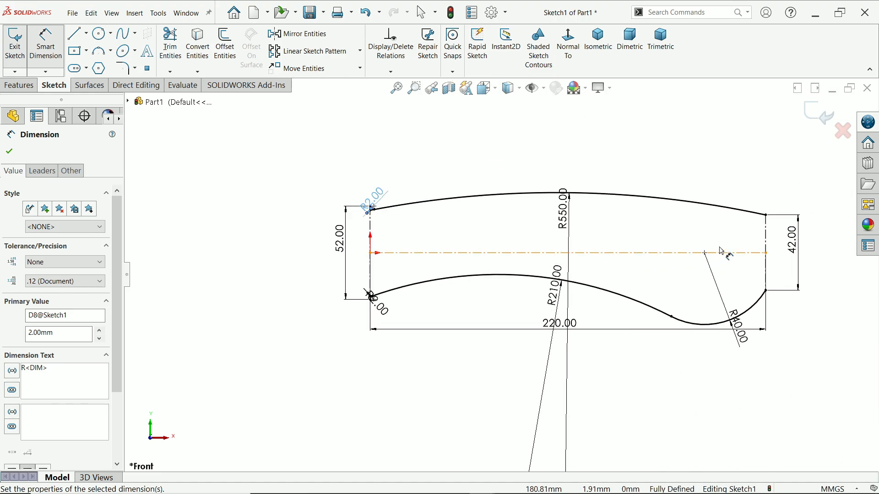
{"action": "left_click", "coordinate": [815, 121]}
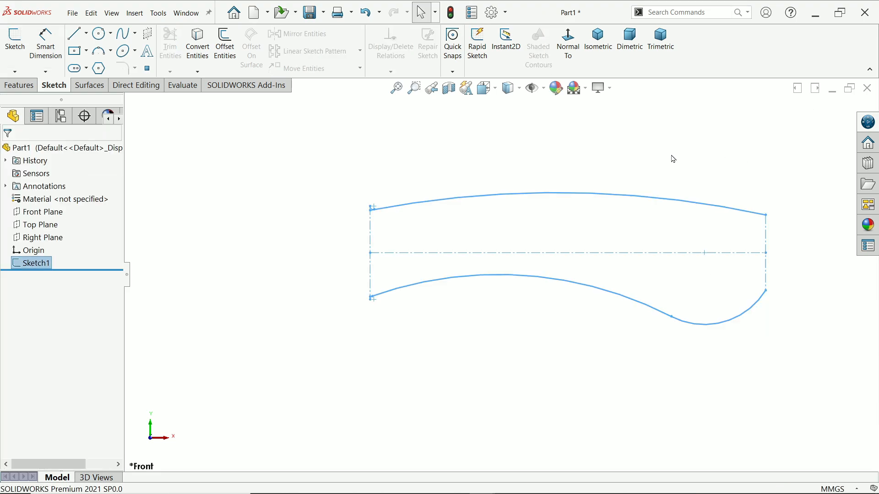
Create a reference plane parallel to the Right Plane and coincident with the right endpoint of the horizontal centerline.
{"action": "mouse_move", "coordinate": [595, 158]}
{"action": "middle_mouse_down"}
{"action": "mouse_move", "coordinate": [573, 186]}
{"action": "mouse_move", "coordinate": [432, 208]}
{"action": "middle_mouse_up"}
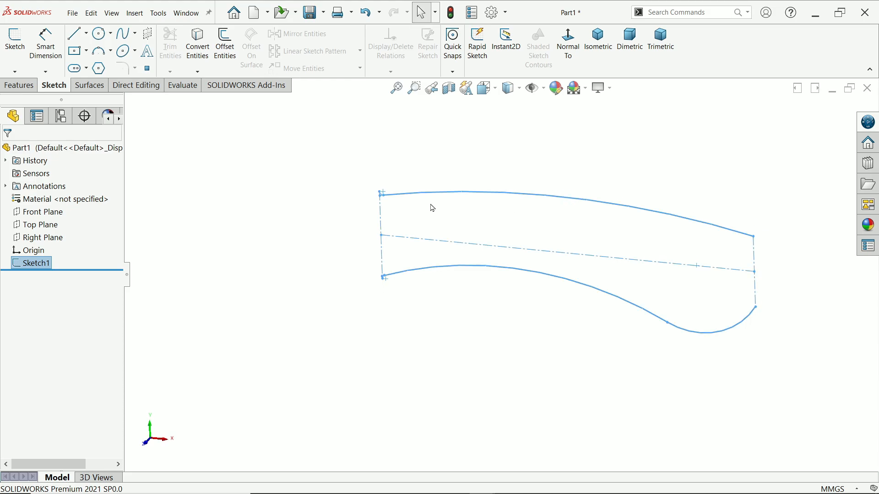
{"action": "left_click", "coordinate": [50, 213]}
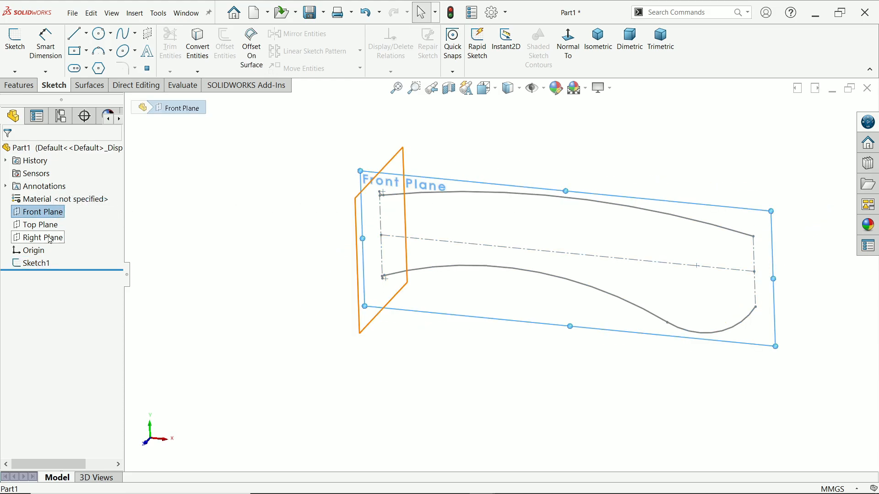
{"action": "left_click", "coordinate": [43, 237]}
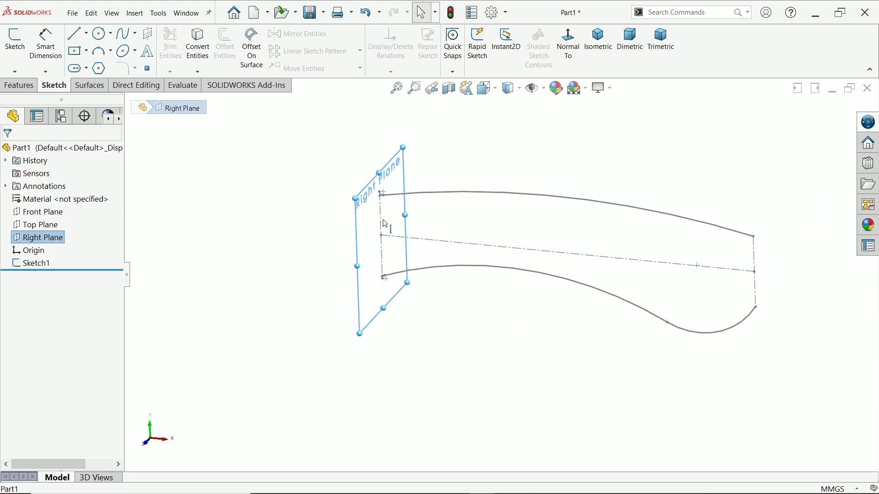
{"action": "left_click", "coordinate": [18, 85]}
{"action": "left_click", "coordinate": [464, 72]}
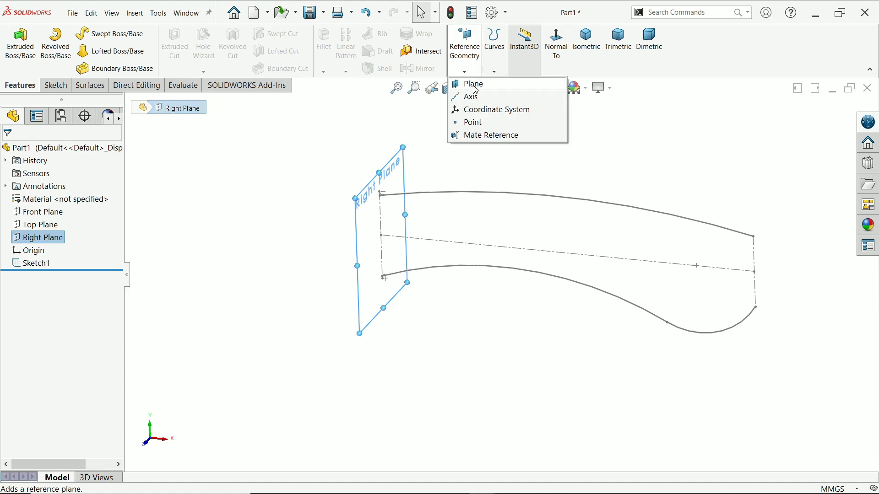
{"action": "left_click", "coordinate": [472, 83]}
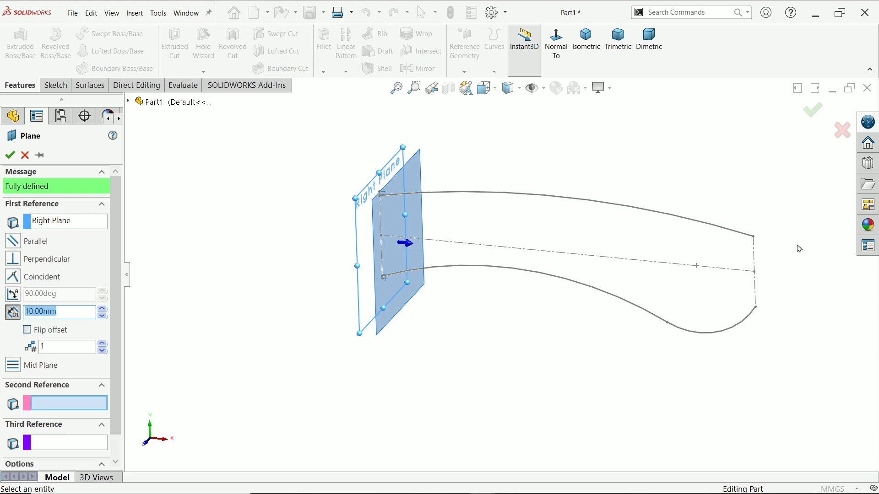
{"action": "left_click", "coordinate": [754, 237]}
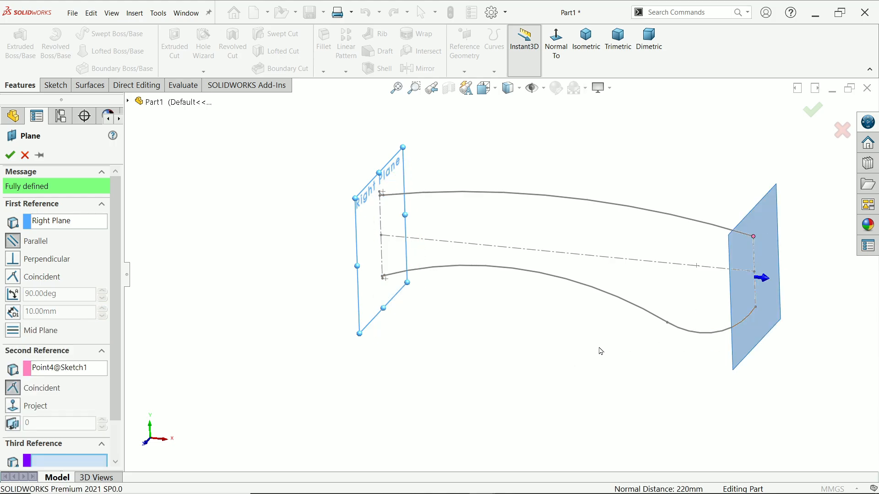
{"action": "mouse_move", "coordinate": [601, 351]}
{"action": "middle_mouse_down"}
{"action": "mouse_move", "coordinate": [627, 341]}
{"action": "mouse_move", "coordinate": [590, 332]}
{"action": "middle_mouse_up"}
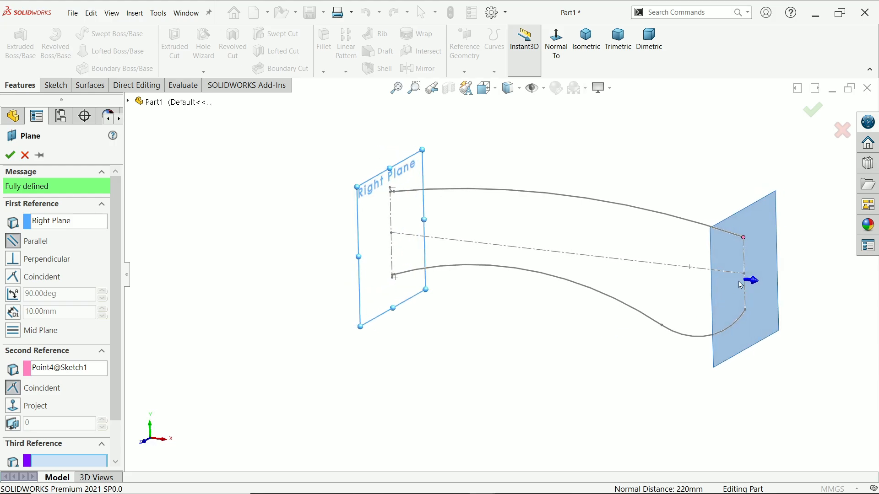
{"action": "right_click", "coordinate": [43, 371]}
{"action": "left_click", "coordinate": [74, 377]}
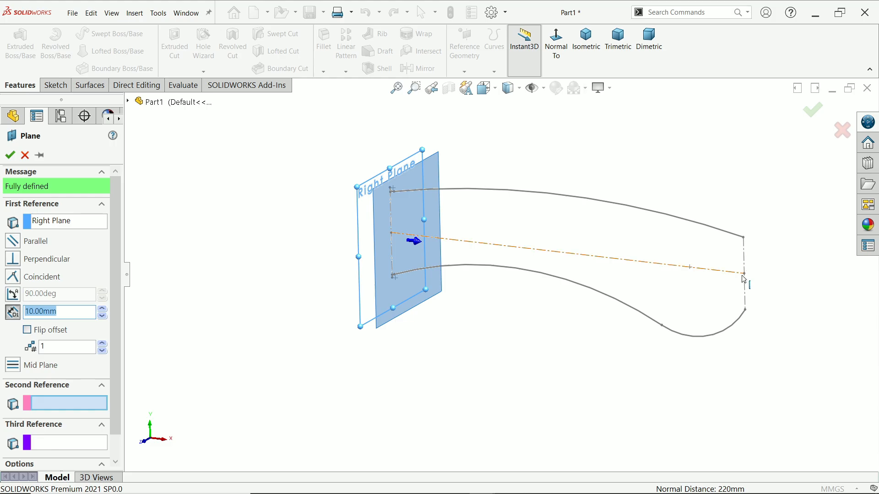
{"action": "left_click", "coordinate": [744, 274]}
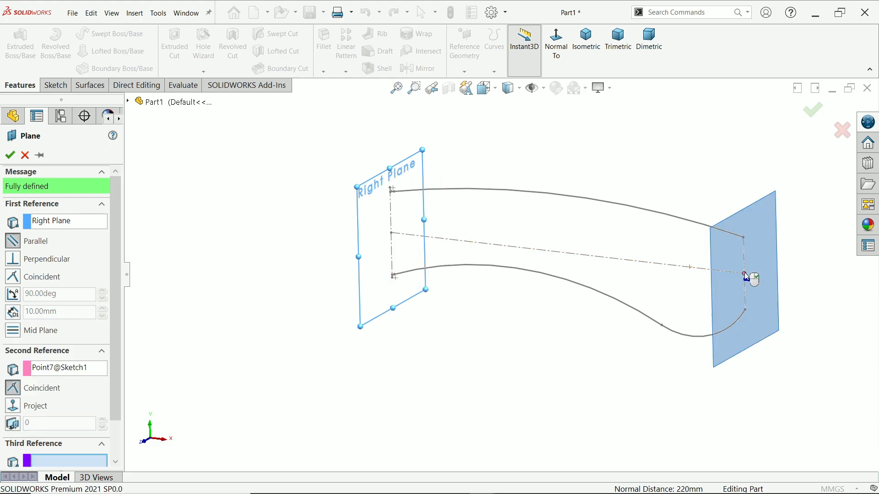
{"action": "left_click", "coordinate": [9, 155]}
Start a sketch on the new reference plane and draw a circle about 38 mm in diameter centered on the origin.
{"action": "left_click", "coordinate": [54, 85]}
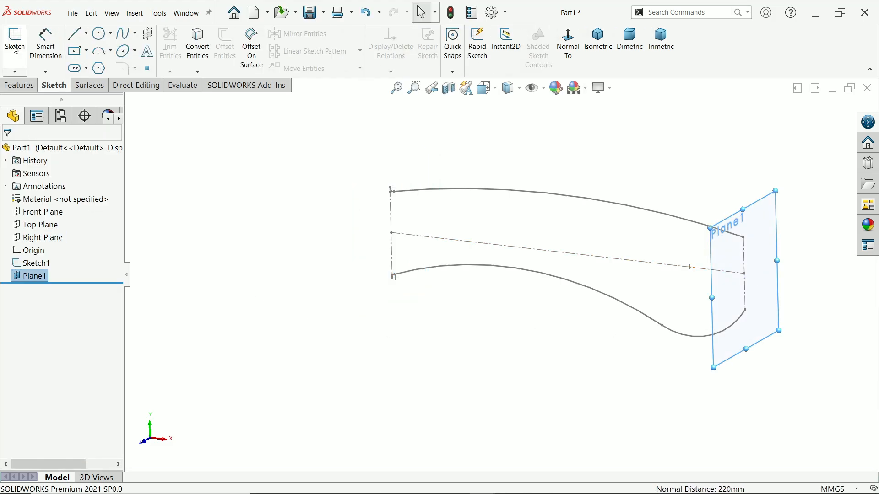
{"action": "left_click", "coordinate": [15, 45]}
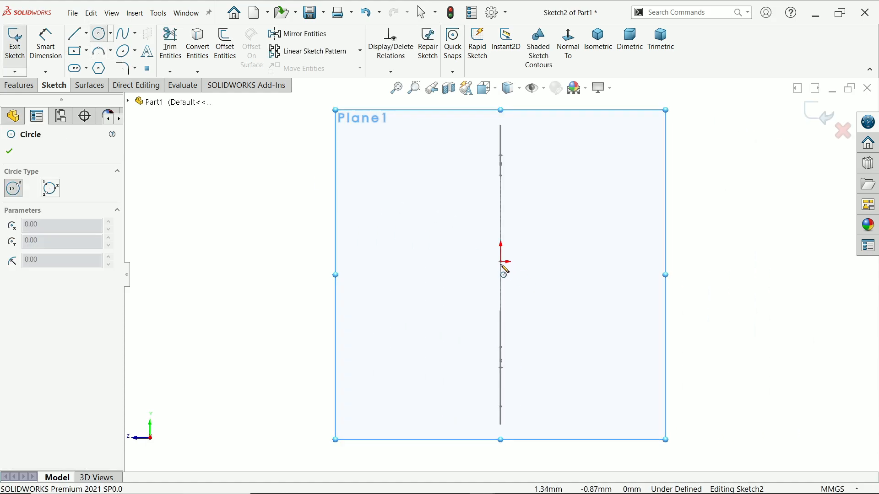
{"action": "left_click", "coordinate": [501, 262]}
{"action": "left_click", "coordinate": [567, 216]}
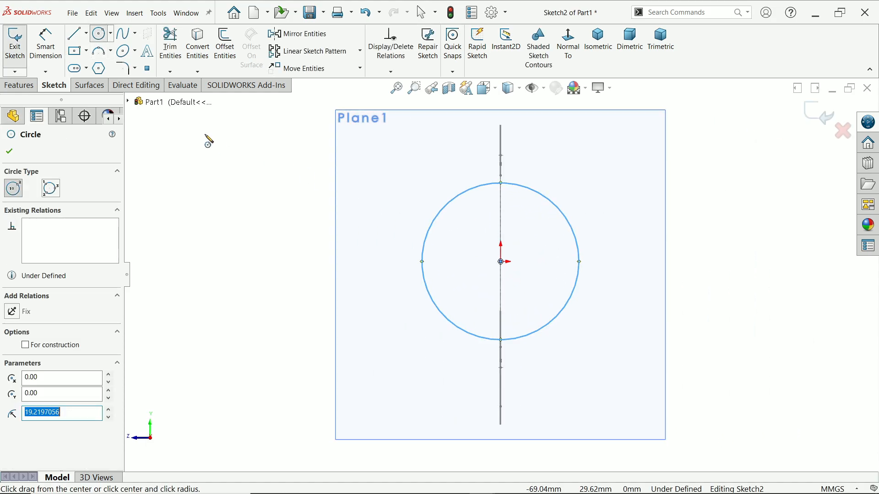
Dimension the circle's diameter at 42 mm and exit the sketch.
{"action": "left_click", "coordinate": [45, 43]}
{"action": "left_click", "coordinate": [426, 237]}
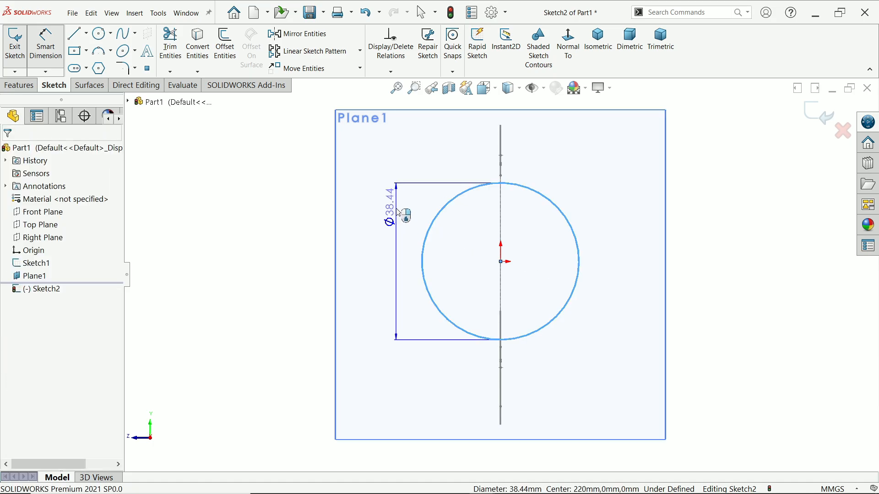
{"action": "left_click", "coordinate": [397, 212]}
{"action": "type", "text": "42"}
{"action": "key", "text": "Return"}
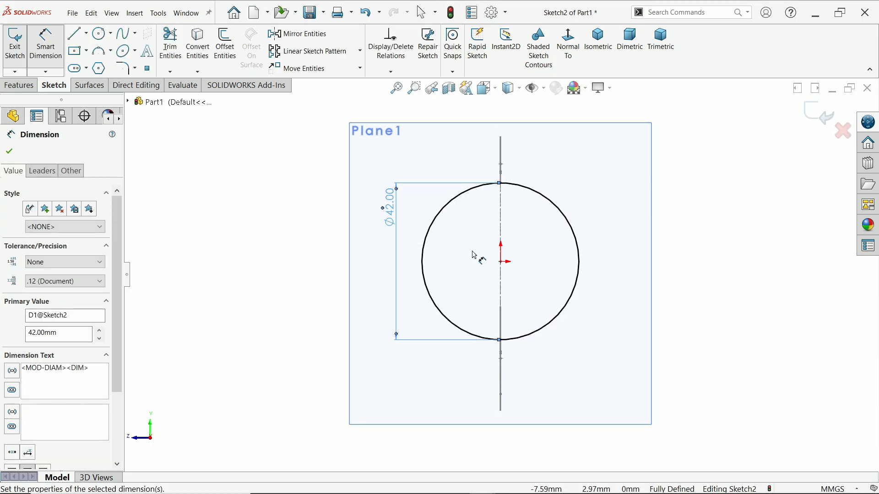
{"action": "left_click", "coordinate": [9, 151]}
{"action": "middle_click_drag", "start_coordinate": [444, 162], "coordinate": [514, 181]}
{"action": "scroll", "coordinate": [514, 180], "scroll_direction": "up", "scroll_amount": 3}
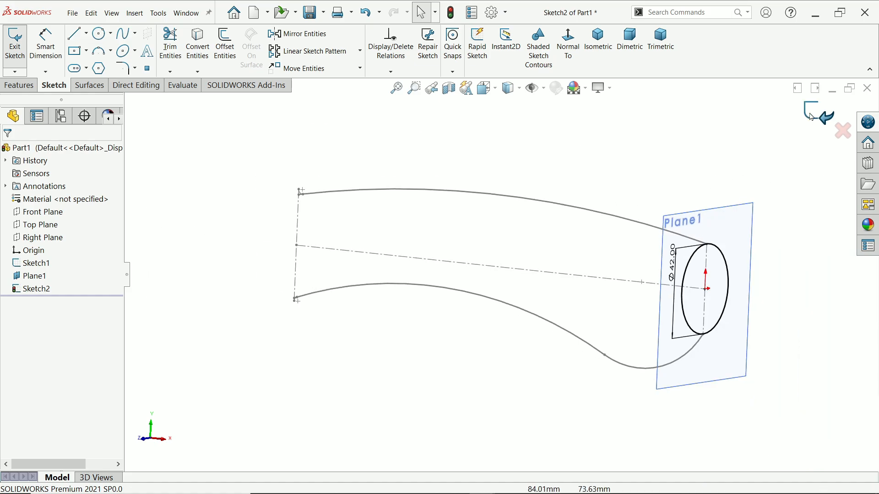
{"action": "left_click", "coordinate": [812, 118]}
Start a sketch on the Right Plane and draw a circle of about 26 mm radius with its center slightly off the origin.
{"action": "middle_click_drag", "start_coordinate": [483, 286], "coordinate": [493, 302]}
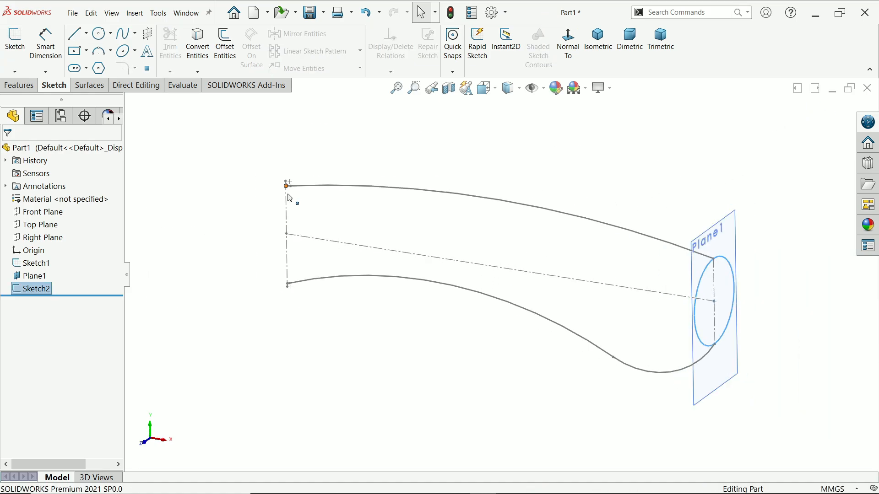
{"action": "scroll", "coordinate": [294, 254], "scroll_direction": "down", "scroll_amount": 3}
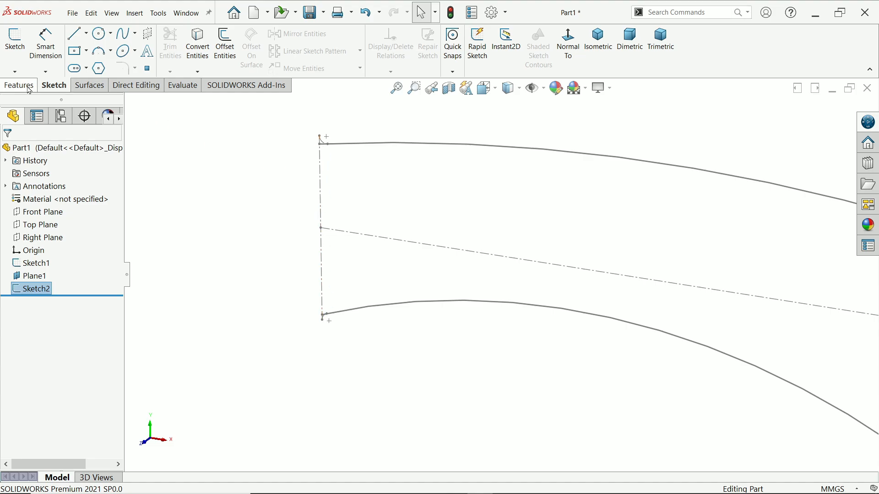
{"action": "left_click", "coordinate": [41, 238]}
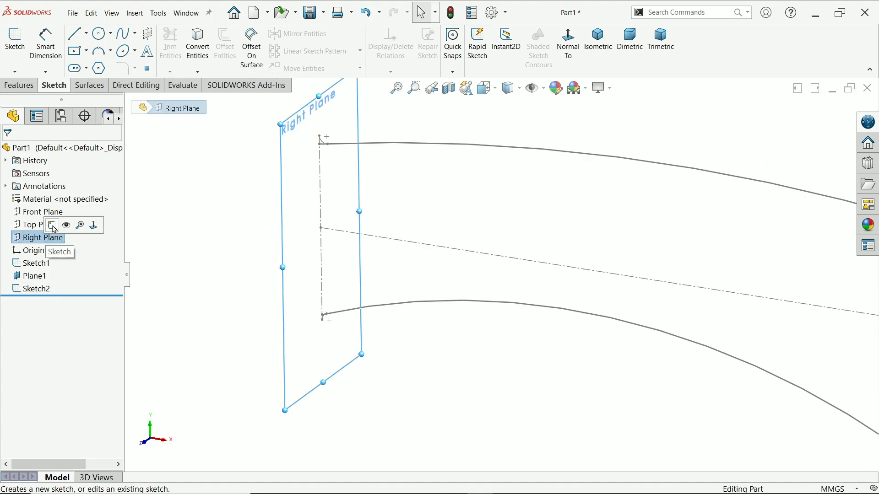
{"action": "left_click", "coordinate": [53, 225]}
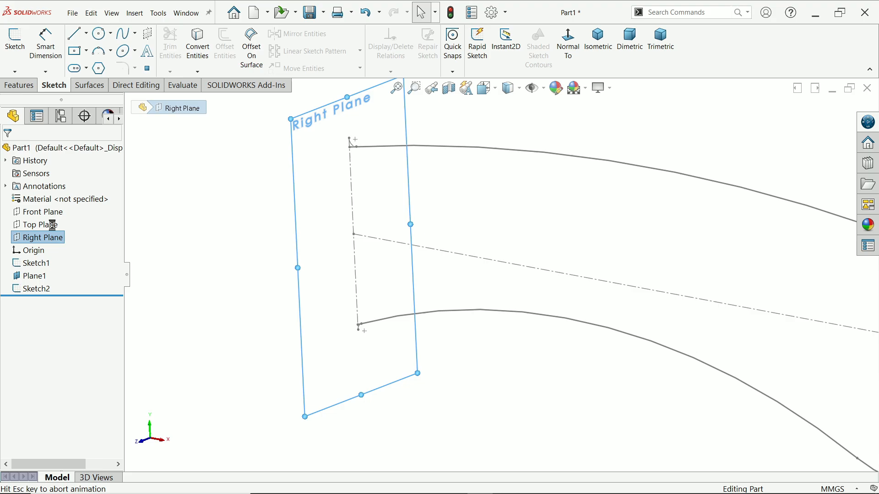
{"action": "left_click", "coordinate": [101, 34]}
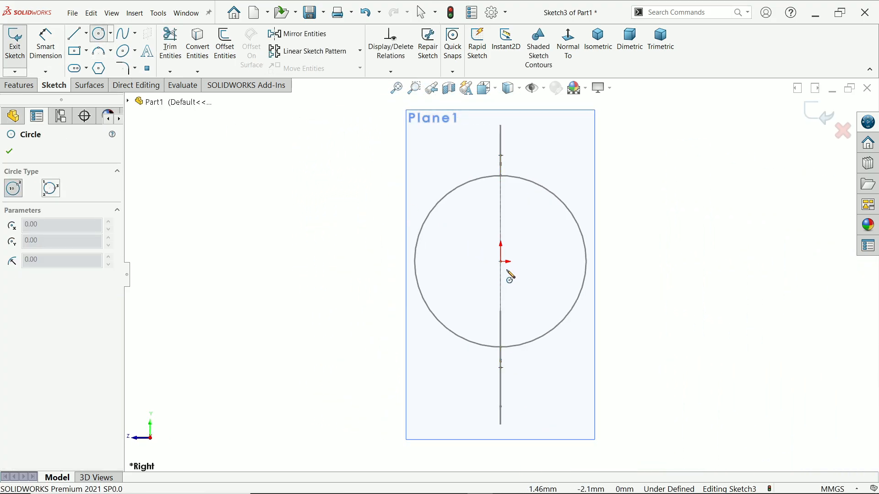
{"action": "scroll", "coordinate": [511, 269], "scroll_direction": "down", "scroll_amount": 2}
{"action": "scroll", "coordinate": [510, 269], "scroll_direction": "down", "scroll_amount": 1}
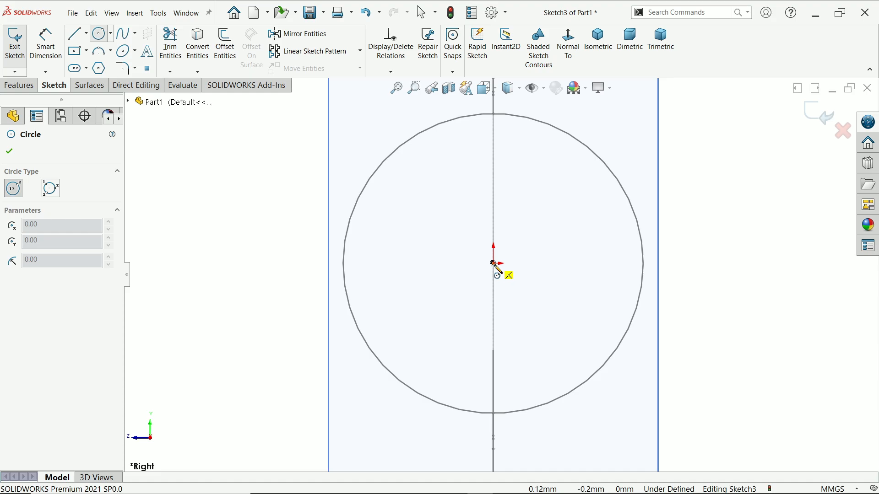
{"action": "left_click", "coordinate": [487, 274]}
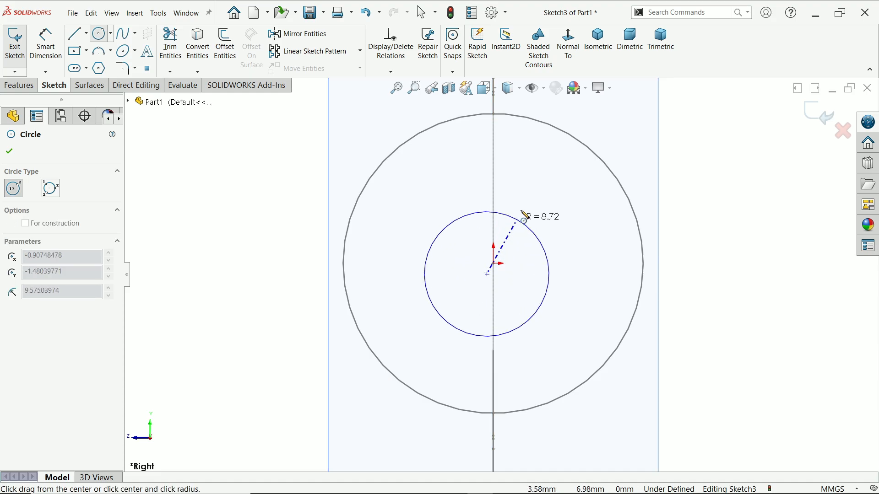
{"action": "left_click", "coordinate": [572, 114]}
{"action": "right_click", "coordinate": [696, 146]}
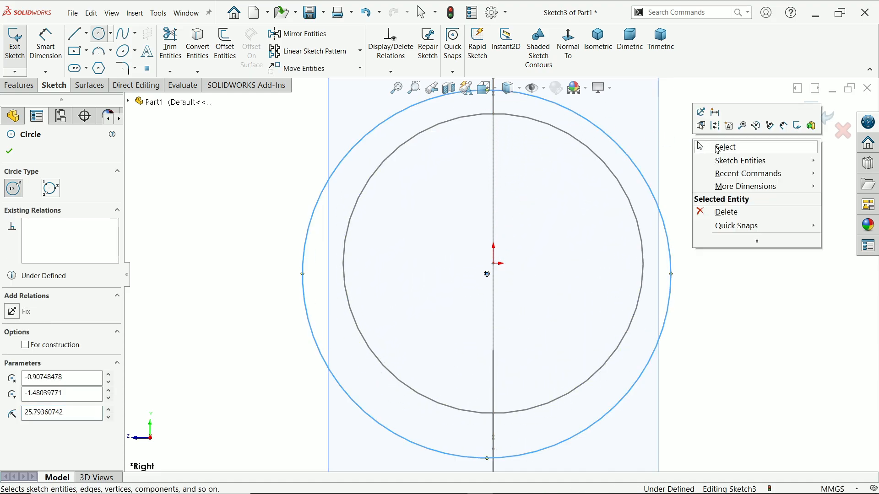
{"action": "left_click", "coordinate": [707, 146]}
{"action": "middle_click_drag", "start_coordinate": [687, 149], "coordinate": [715, 249]}
{"action": "scroll", "coordinate": [289, 278], "scroll_direction": "down", "scroll_amount": 5}
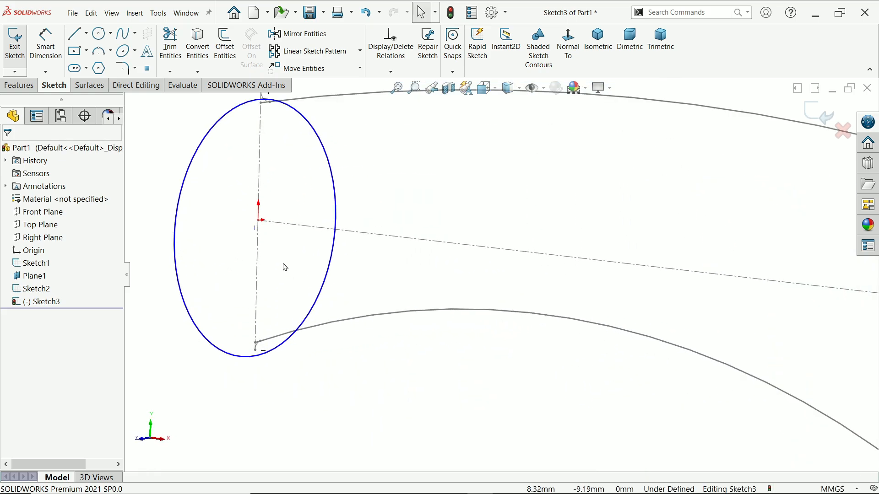
Add a coincident relation between the circle and the left endpoint of the lower profile curve.
{"action": "scroll", "coordinate": [284, 267], "scroll_direction": "down", "scroll_amount": 3}
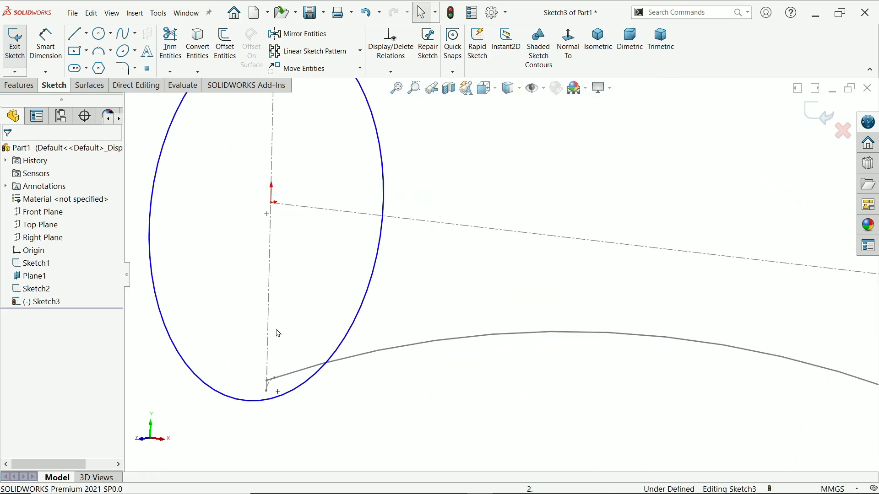
{"action": "left_click", "coordinate": [270, 402]}
{"action": "left_click", "coordinate": [268, 380], "text": "ctrl"}
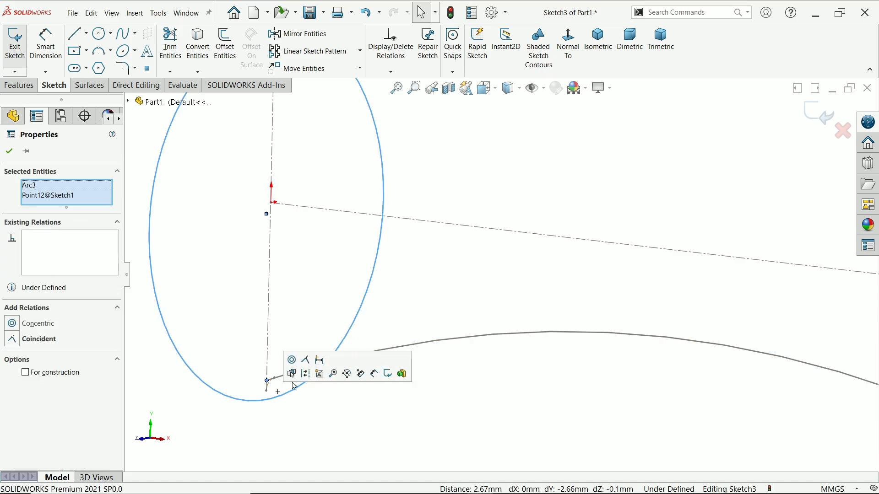
{"action": "left_click", "coordinate": [308, 360]}
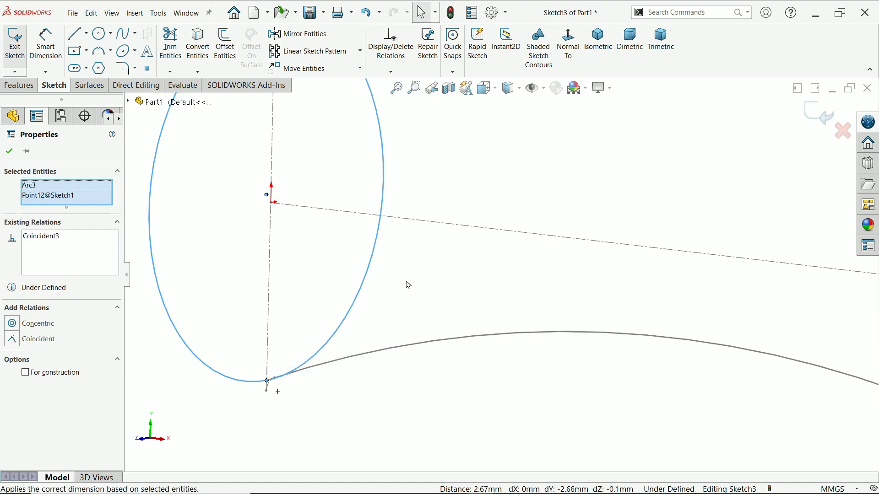
Add a coincident relation between the circle and the left endpoint of the upper profile curve.
{"action": "scroll", "coordinate": [406, 281], "scroll_direction": "up", "scroll_amount": 3}
{"action": "scroll", "coordinate": [387, 128], "scroll_direction": "down", "scroll_amount": 3}
{"action": "scroll", "coordinate": [389, 131], "scroll_direction": "down", "scroll_amount": 1}
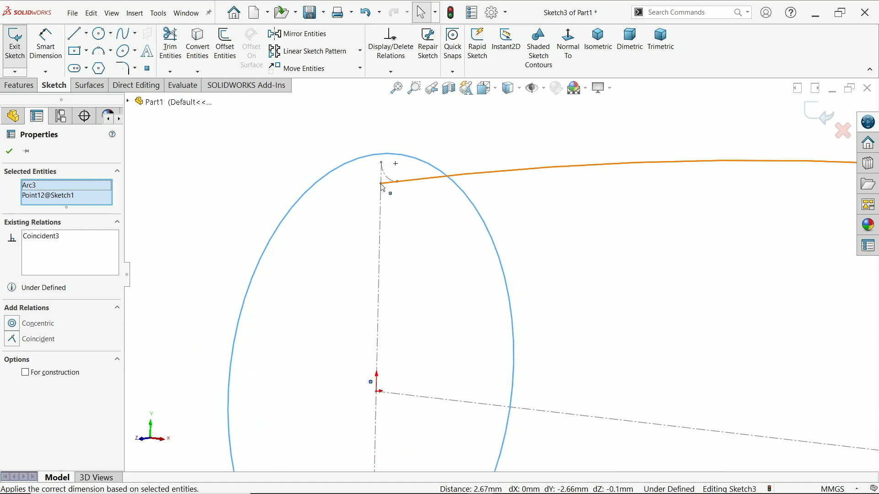
{"action": "left_click", "coordinate": [380, 183]}
{"action": "left_click", "coordinate": [345, 166]}
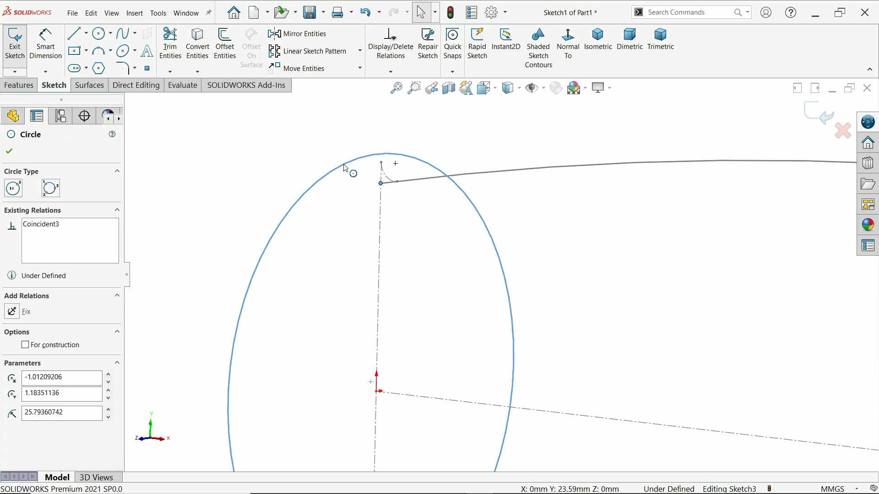
{"action": "left_click", "coordinate": [380, 183], "text": "ctrl"}
{"action": "left_click", "coordinate": [384, 124]}
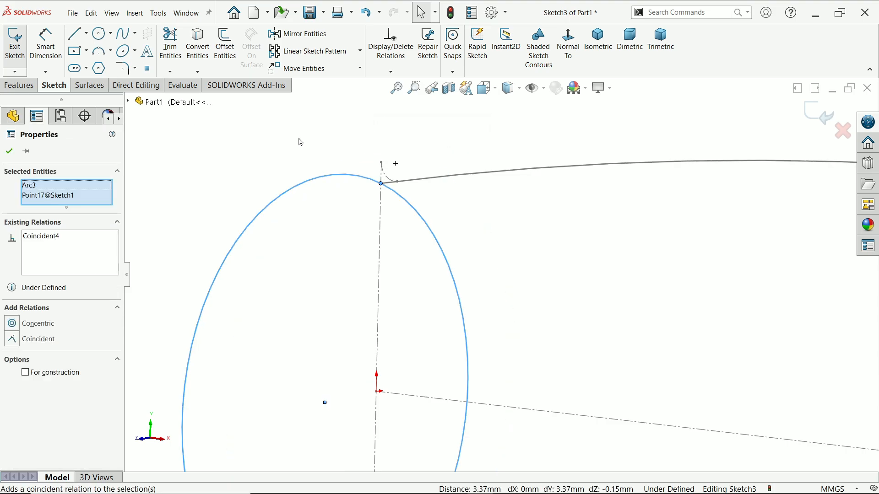
Add a vertical relation between the circle's center point and the origin, and exit the sketch.
{"action": "scroll", "coordinate": [300, 142], "scroll_direction": "up", "scroll_amount": 2}
{"action": "scroll", "coordinate": [302, 146], "scroll_direction": "up", "scroll_amount": 1}
{"action": "scroll", "coordinate": [327, 186], "scroll_direction": "up", "scroll_amount": 2}
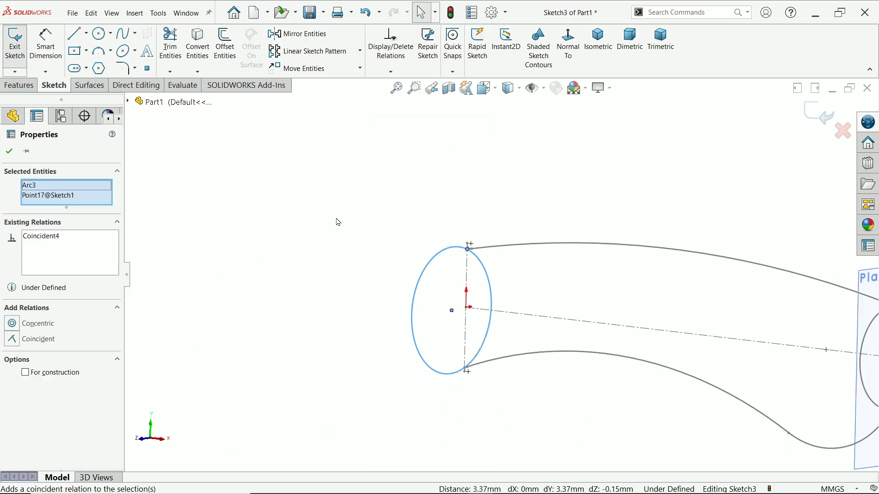
{"action": "middle_click_drag", "start_coordinate": [352, 222], "coordinate": [382, 232]}
{"action": "left_click", "coordinate": [563, 58]}
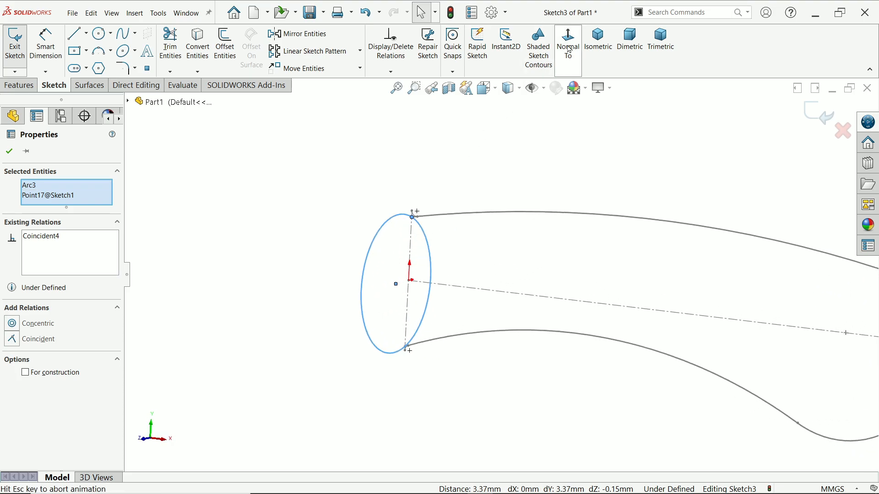
{"action": "scroll", "coordinate": [554, 246], "scroll_direction": "down", "scroll_amount": 3}
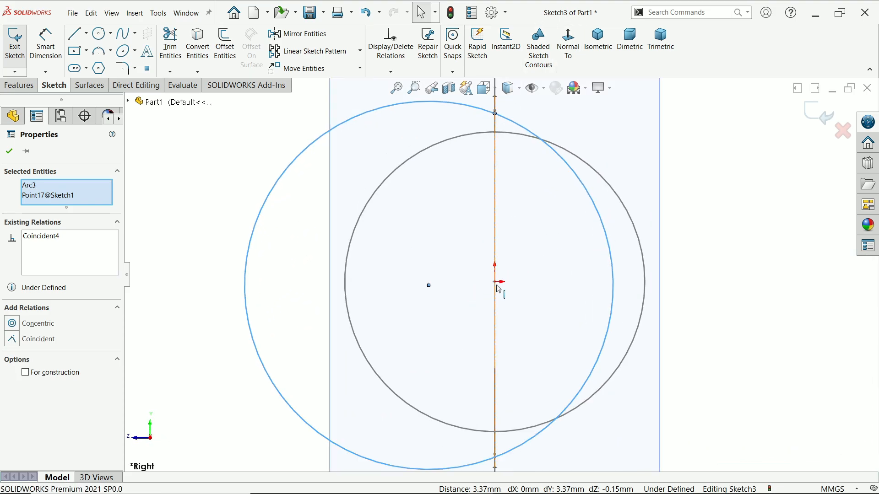
{"action": "left_click", "coordinate": [494, 282]}
{"action": "left_click", "coordinate": [429, 286], "text": "ctrl"}
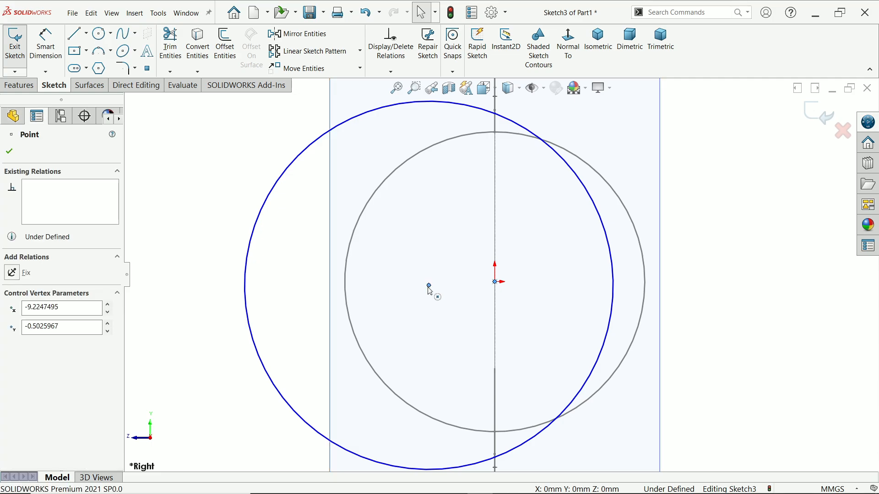
{"action": "left_click", "coordinate": [469, 247]}
{"action": "key", "text": "f"}
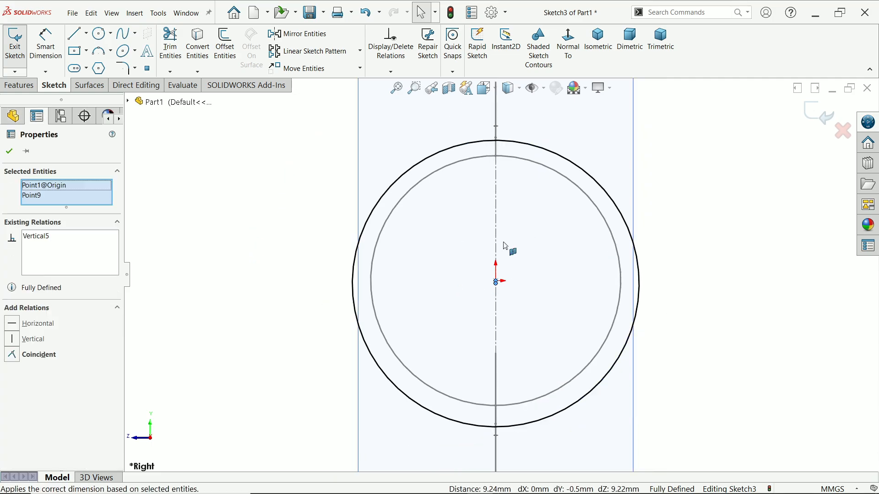
{"action": "mouse_move", "coordinate": [640, 281]}
{"action": "middle_mouse_down"}
{"action": "mouse_move", "coordinate": [526, 286]}
{"action": "mouse_move", "coordinate": [616, 282]}
{"action": "mouse_move", "coordinate": [680, 308]}
{"action": "middle_mouse_up"}
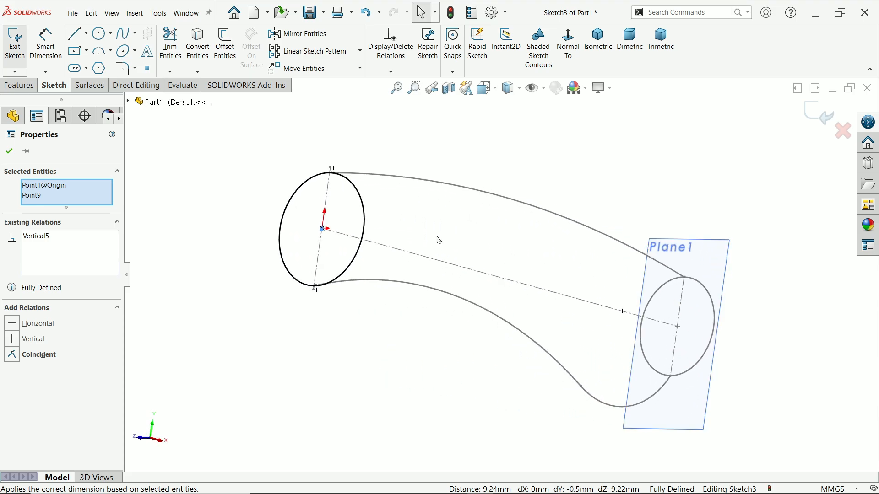
{"action": "scroll", "coordinate": [372, 212], "scroll_direction": "down", "scroll_amount": 3}
{"action": "left_click", "coordinate": [9, 151]}
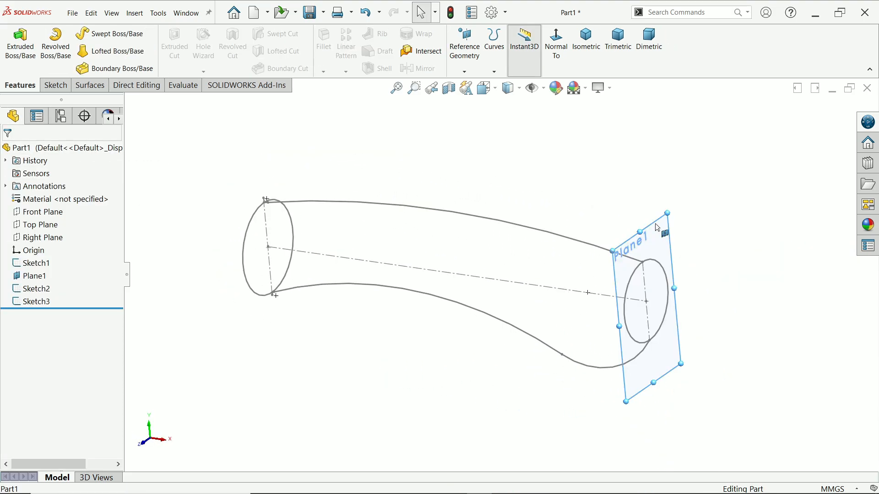
Hide the reference plane at the handle's right end.
{"action": "left_click", "coordinate": [658, 227]}
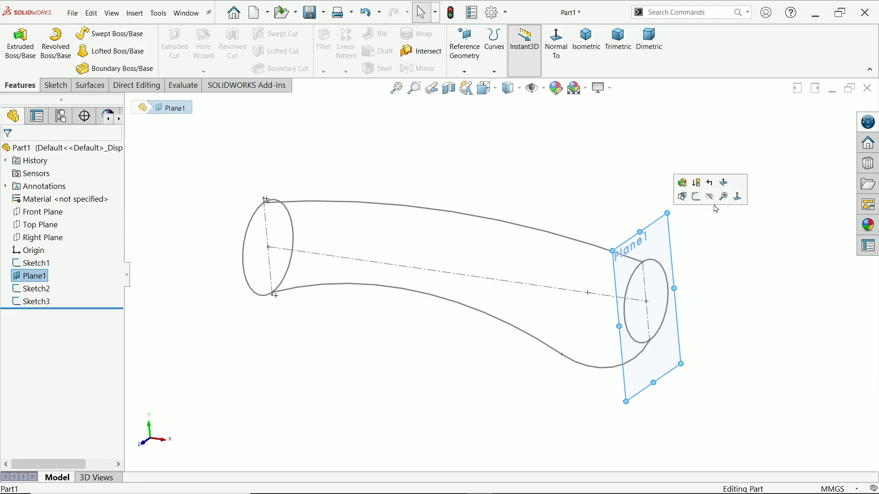
{"action": "left_click", "coordinate": [677, 222]}
{"action": "scroll", "coordinate": [466, 276], "scroll_direction": "down", "scroll_amount": 1}
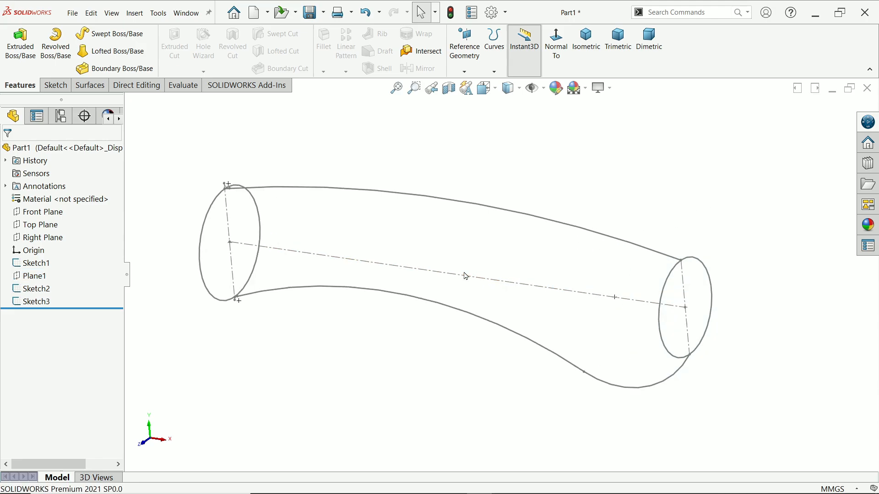
Start a Lofted Boss/Base with the left end circle and the right end circle as profiles.
{"action": "left_click", "coordinate": [102, 52]}
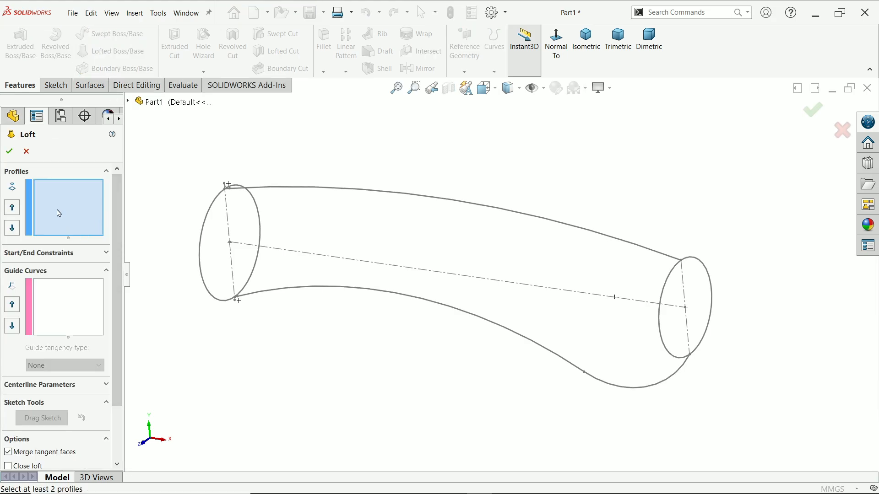
{"action": "left_click", "coordinate": [201, 250]}
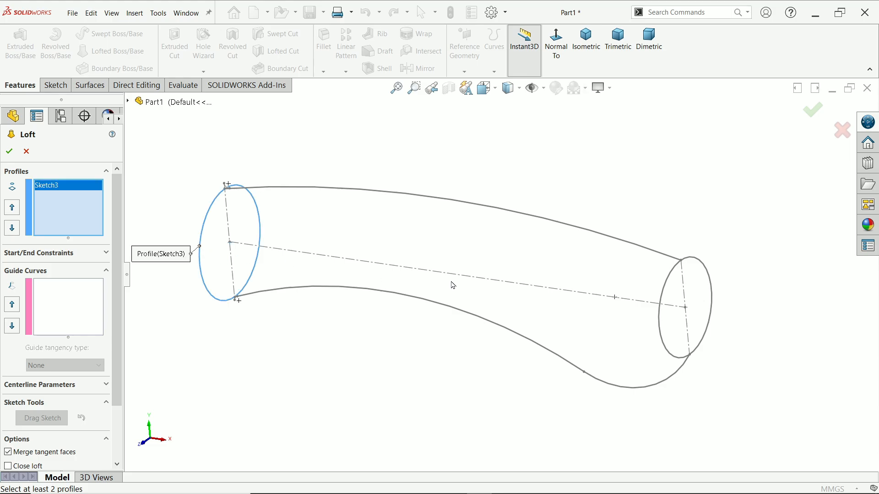
{"action": "left_click", "coordinate": [659, 318]}
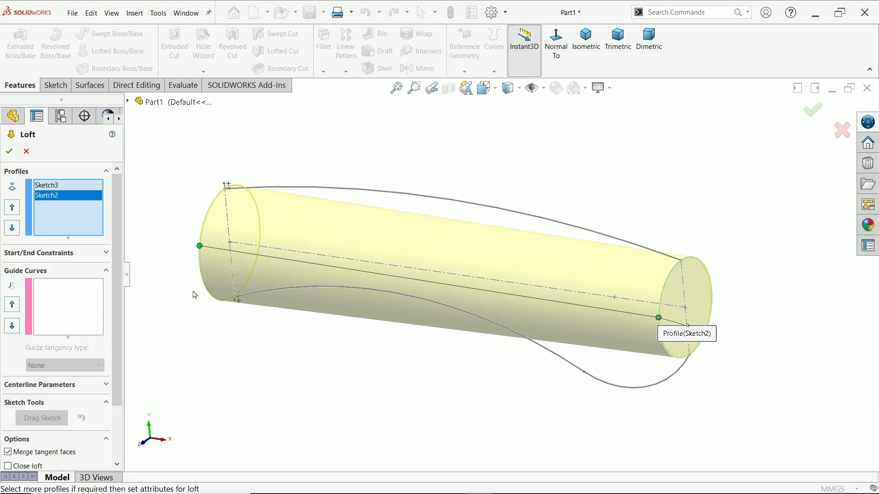
Add the upper profile curve and the lower profile chain to the loft as open-loop guide curves.
{"action": "left_click", "coordinate": [64, 308]}
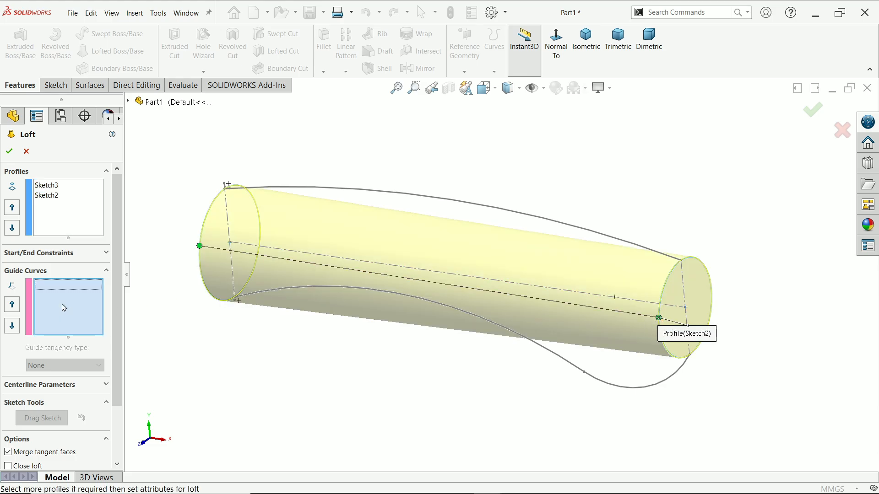
{"action": "left_click", "coordinate": [414, 198]}
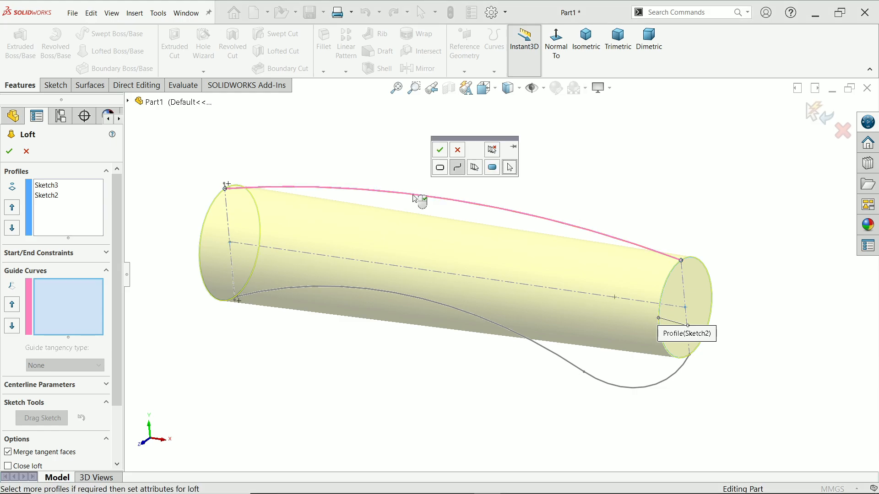
{"action": "left_click", "coordinate": [457, 167]}
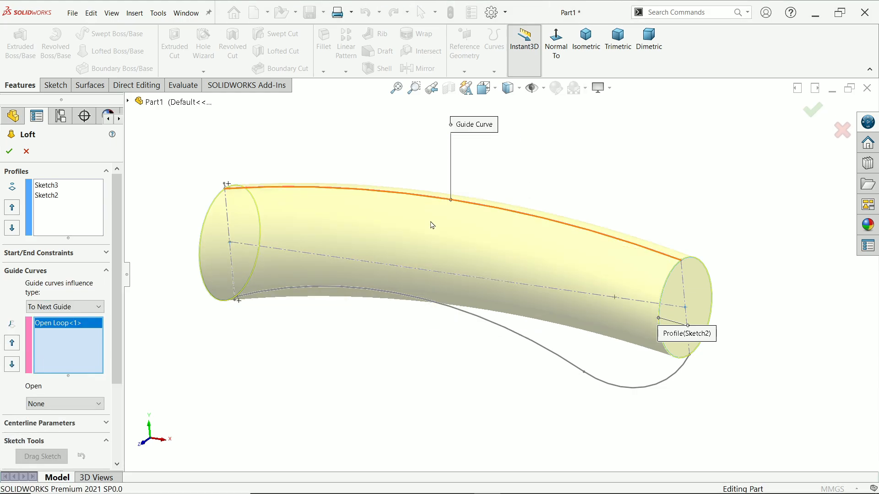
{"action": "left_click", "coordinate": [493, 325]}
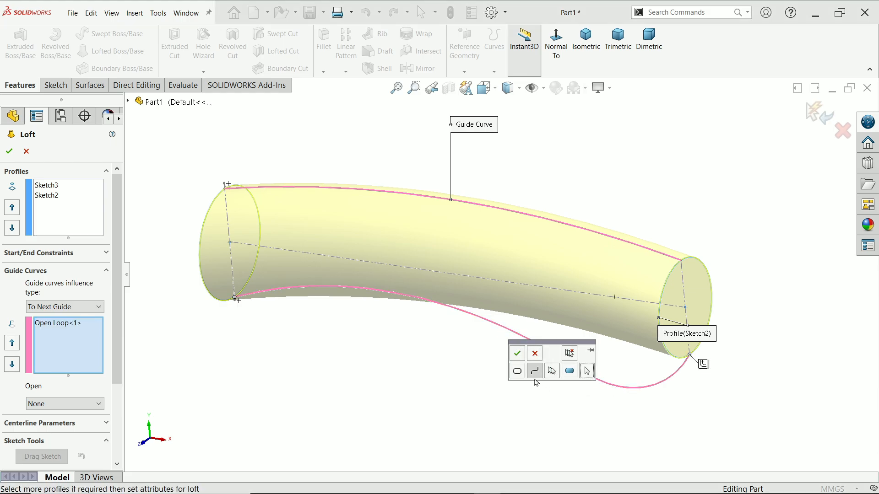
{"action": "left_click", "coordinate": [517, 353]}
{"action": "mouse_move", "coordinate": [446, 363]}
{"action": "middle_mouse_down"}
{"action": "mouse_move", "coordinate": [426, 325]}
{"action": "mouse_move", "coordinate": [385, 328]}
{"action": "mouse_move", "coordinate": [435, 166]}
{"action": "mouse_move", "coordinate": [421, 126]}
{"action": "mouse_move", "coordinate": [447, 264]}
{"action": "mouse_move", "coordinate": [449, 366]}
{"action": "middle_mouse_up"}
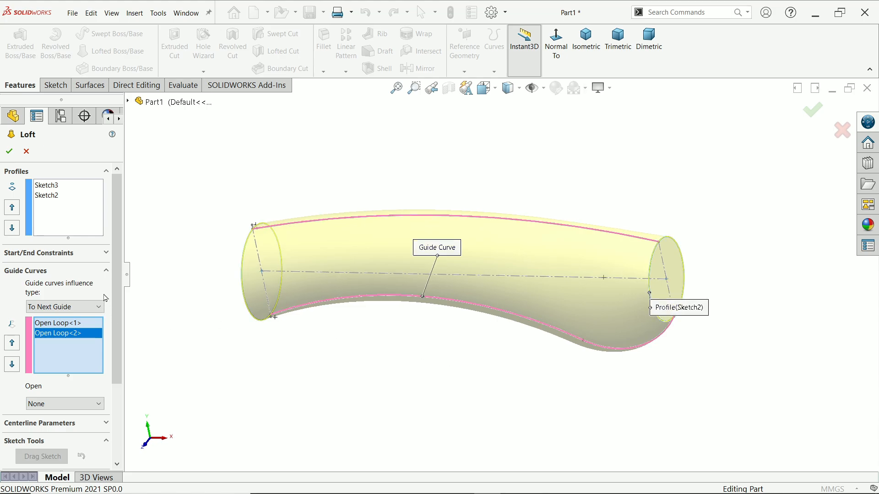
Review the loft's start/end constraints and options, and create the lofted handle body.
{"action": "left_click", "coordinate": [55, 253]}
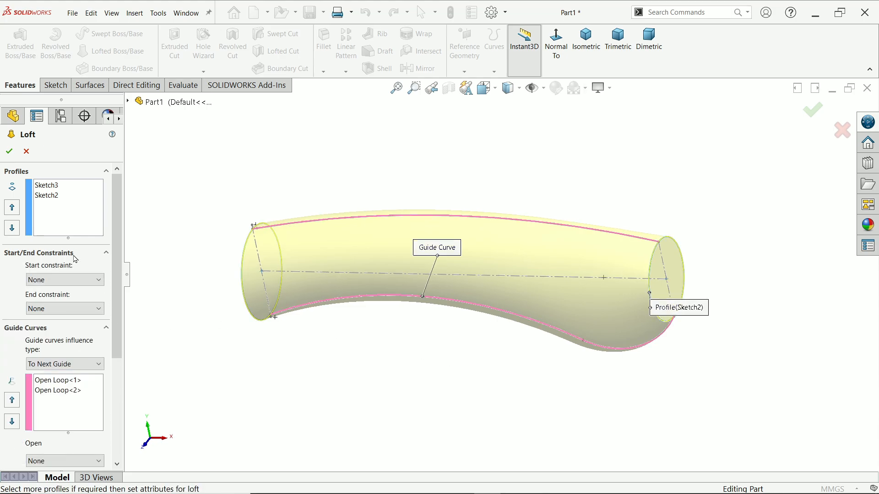
{"action": "left_click", "coordinate": [55, 253]}
{"action": "mouse_move", "coordinate": [396, 350]}
{"action": "middle_mouse_down"}
{"action": "mouse_move", "coordinate": [410, 298]}
{"action": "mouse_move", "coordinate": [359, 345]}
{"action": "mouse_move", "coordinate": [337, 346]}
{"action": "mouse_move", "coordinate": [355, 355]}
{"action": "mouse_move", "coordinate": [400, 343]}
{"action": "mouse_move", "coordinate": [391, 357]}
{"action": "middle_mouse_up"}
{"action": "left_click_drag", "start_coordinate": [115, 287], "coordinate": [115, 366]}
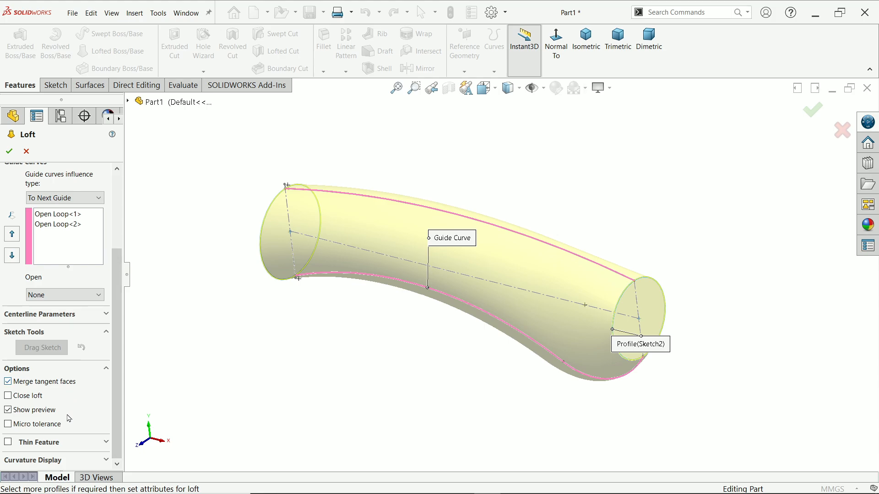
{"action": "left_click_drag", "start_coordinate": [115, 396], "coordinate": [128, 260]}
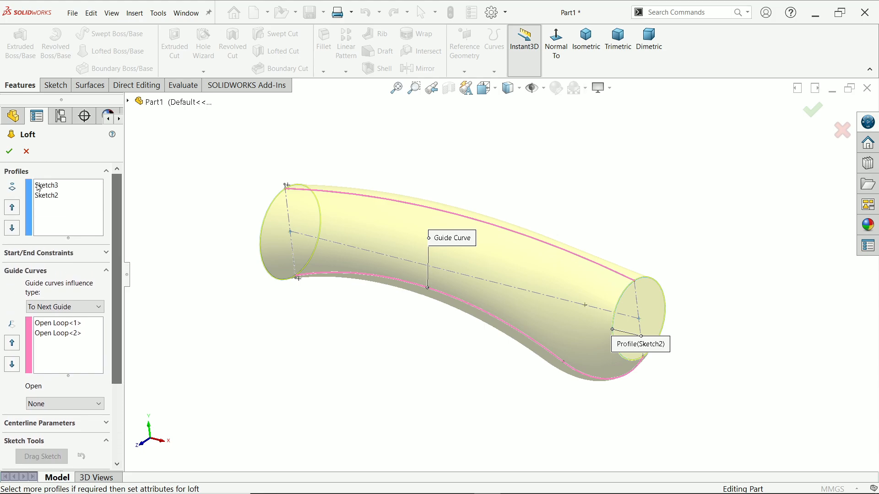
{"action": "left_click", "coordinate": [9, 152]}
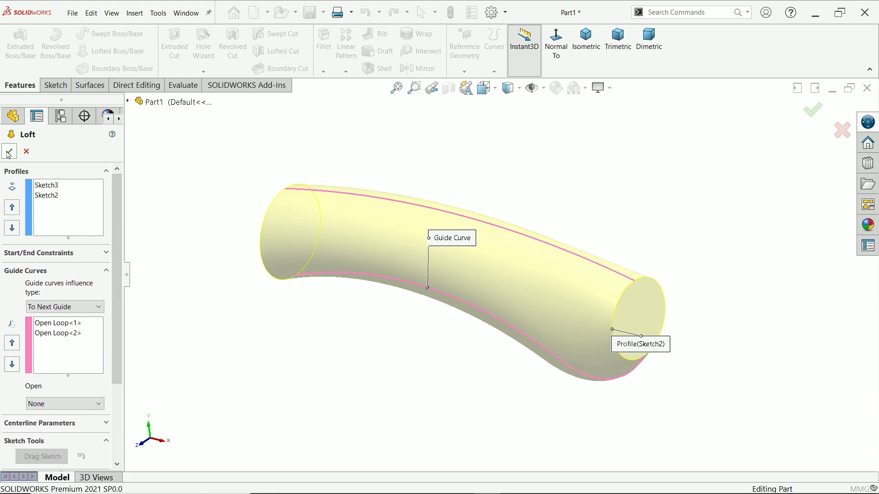
Start a sketch on the handle's left end face and draw a circle about 67 mm in diameter centered on the origin.
{"action": "middle_click_drag", "start_coordinate": [354, 343], "coordinate": [310, 274]}
{"action": "left_click", "coordinate": [323, 245]}
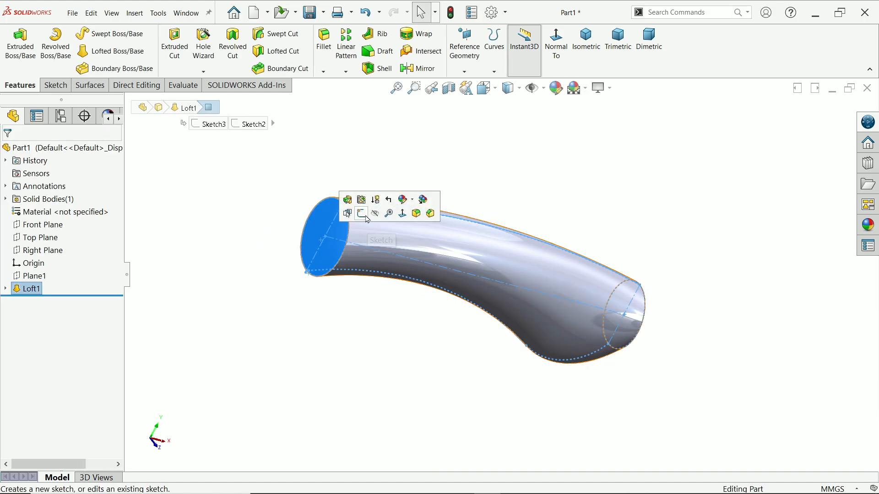
{"action": "left_click", "coordinate": [361, 214]}
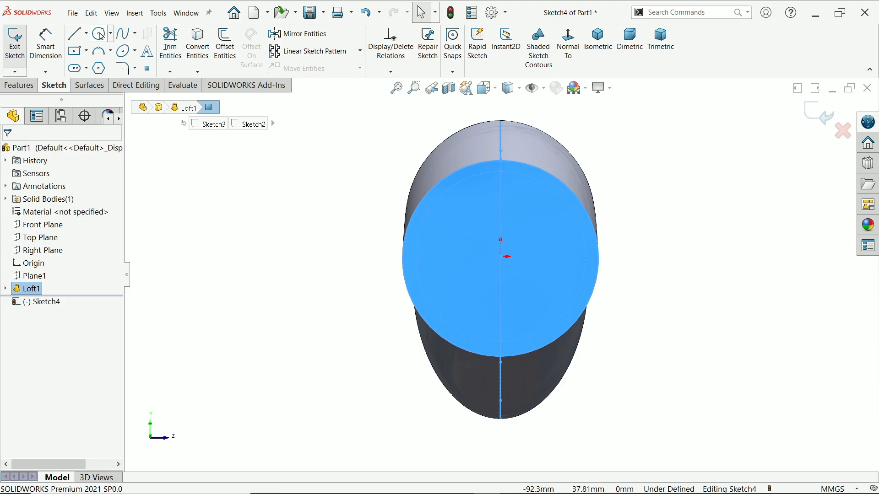
{"action": "left_click", "coordinate": [99, 34]}
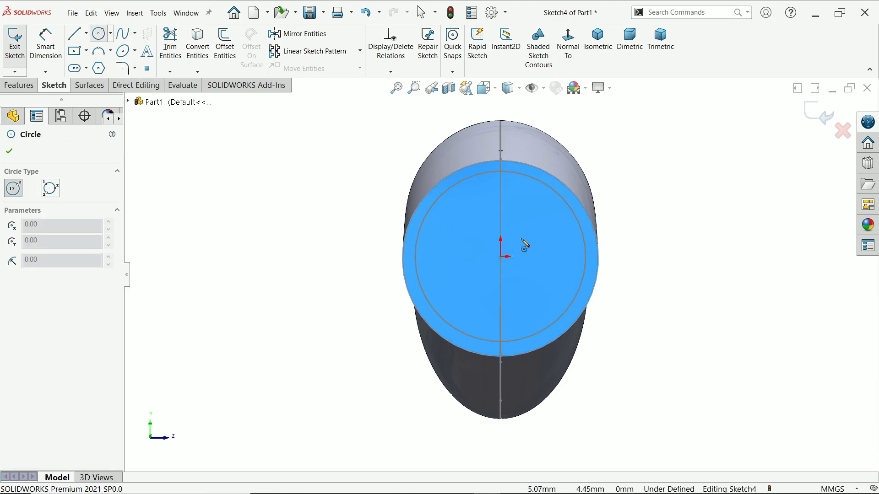
{"action": "scroll", "coordinate": [525, 246], "scroll_direction": "down", "scroll_amount": 2}
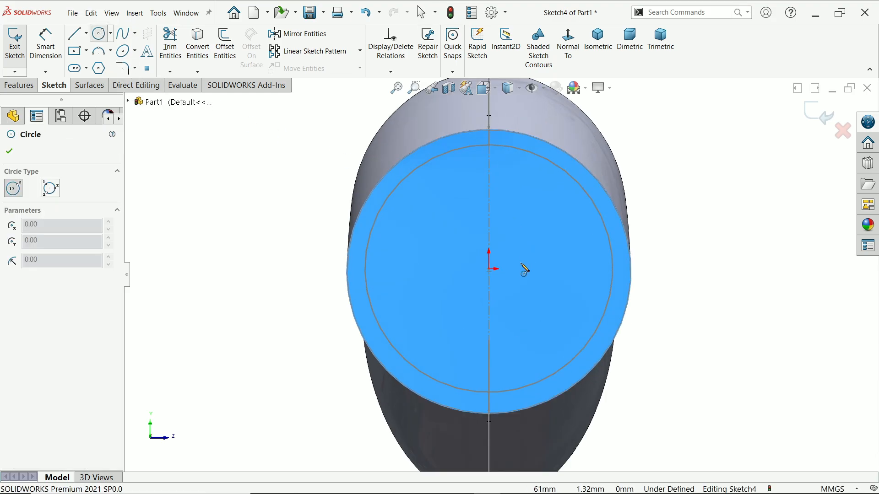
{"action": "left_click", "coordinate": [489, 269]}
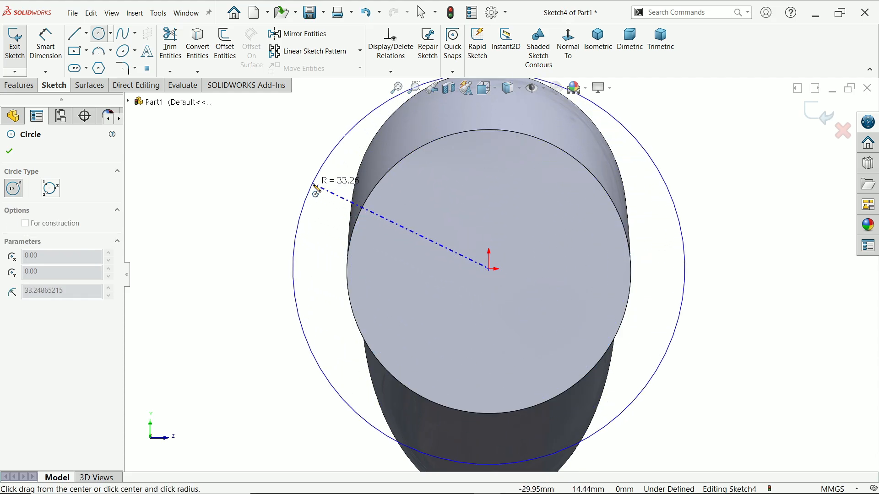
{"action": "left_click", "coordinate": [316, 188]}
{"action": "key", "text": "Escape"}
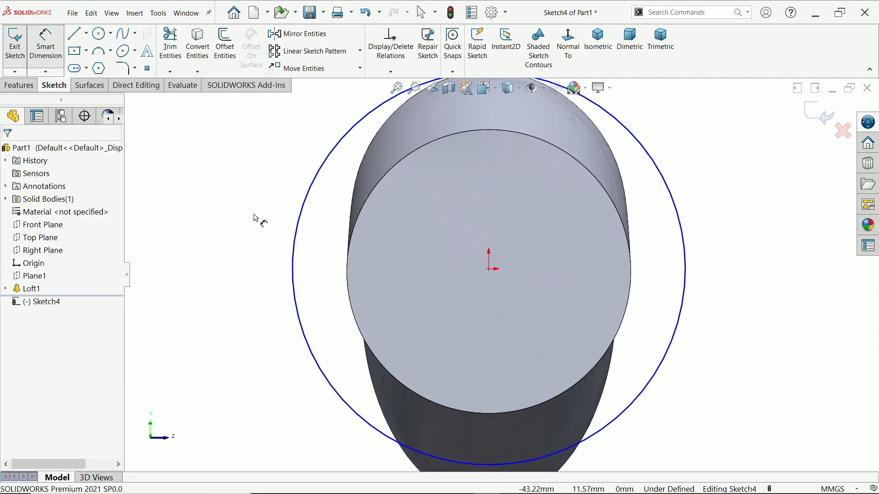
Dimension the new circle's diameter at 80 mm.
{"action": "left_click", "coordinate": [293, 249]}
{"action": "left_click", "coordinate": [252, 255]}
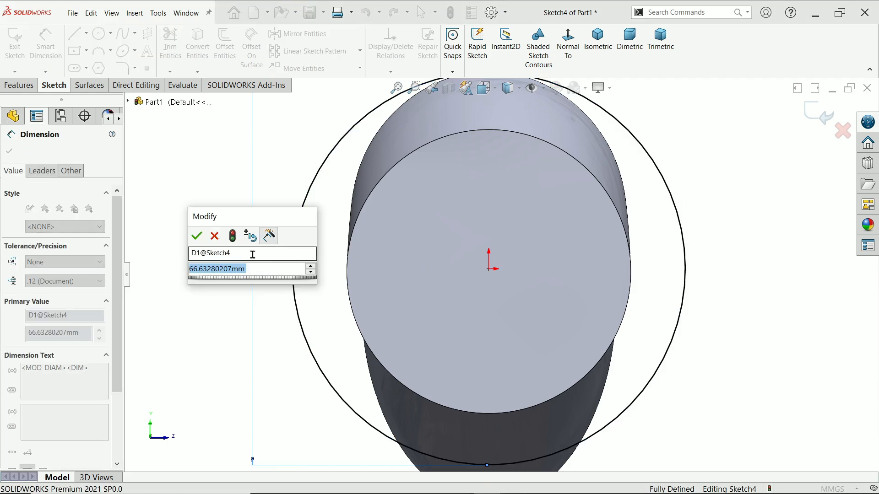
{"action": "type", "text": "80"}
{"action": "key", "text": "Return"}
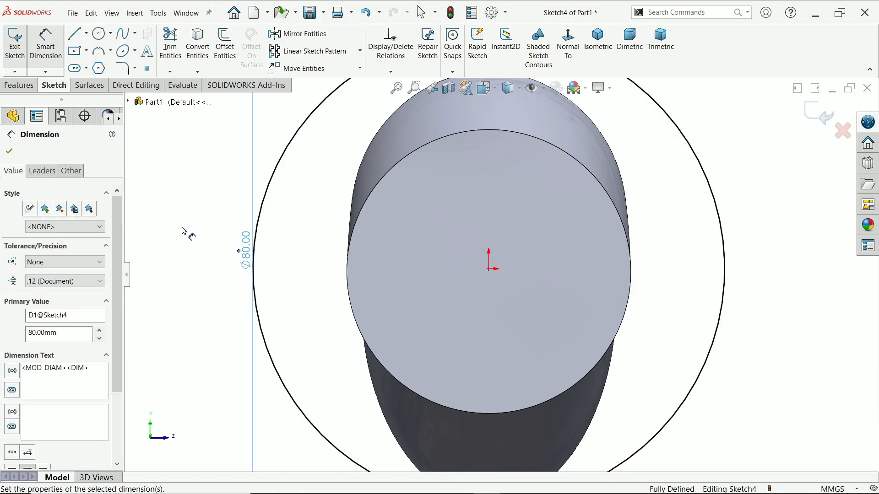
Extrude the 80 mm circle 20 mm blind, outward from the handle's end face and merged with the body.
{"action": "left_click", "coordinate": [20, 86]}
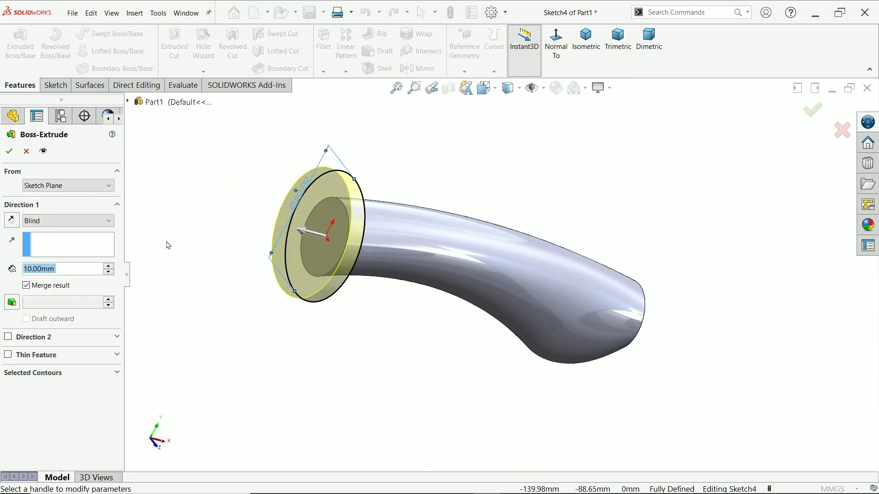
{"action": "left_click", "coordinate": [108, 266]}
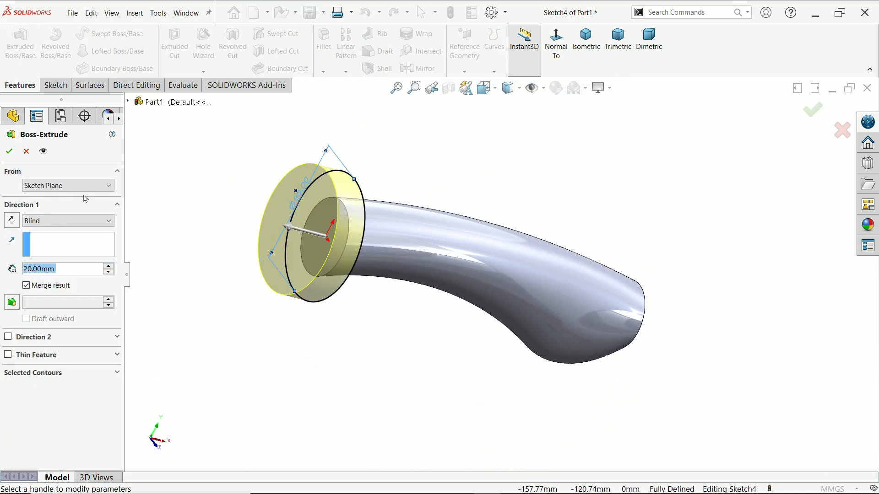
{"action": "left_click", "coordinate": [55, 223]}
{"action": "left_click", "coordinate": [40, 224]}
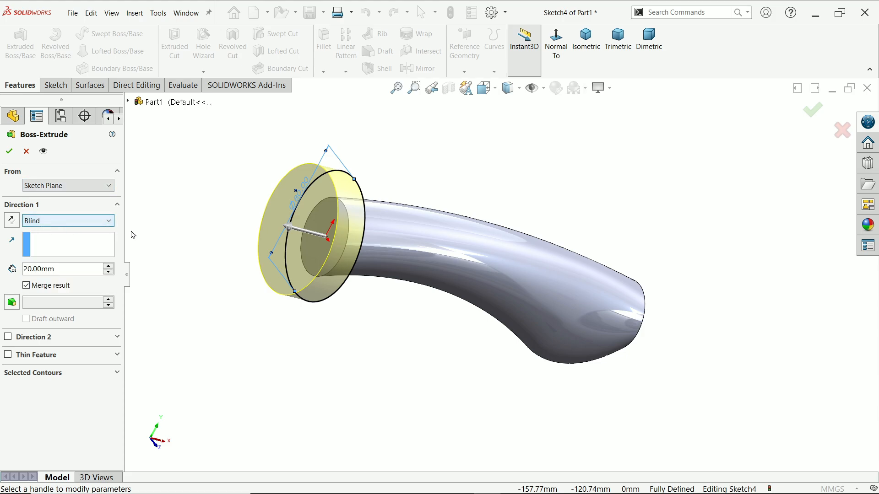
{"action": "scroll", "coordinate": [252, 222], "scroll_direction": "down", "scroll_amount": 3}
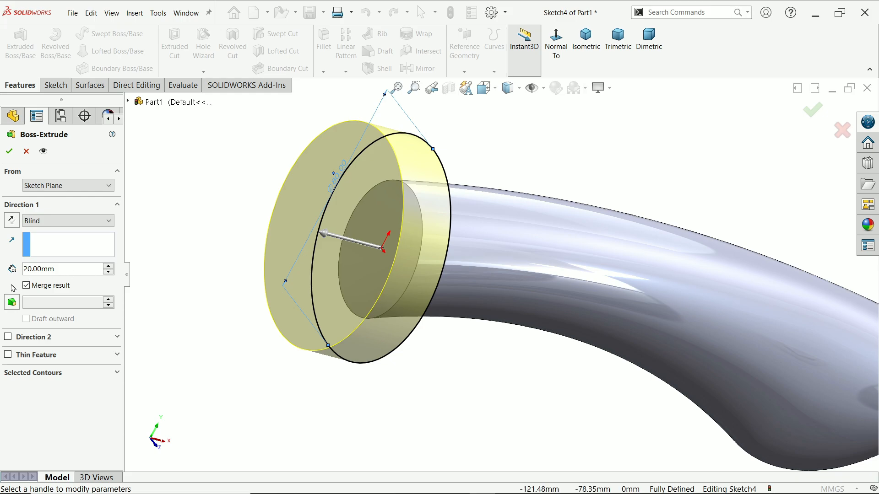
{"action": "left_click", "coordinate": [9, 151]}
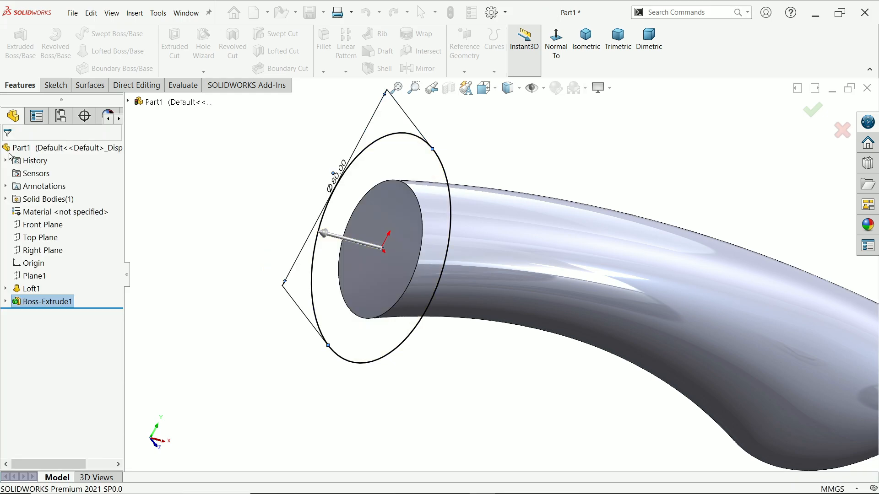
{"action": "middle_click_drag", "start_coordinate": [248, 229], "coordinate": [192, 202]}
{"action": "left_click", "coordinate": [185, 155]}
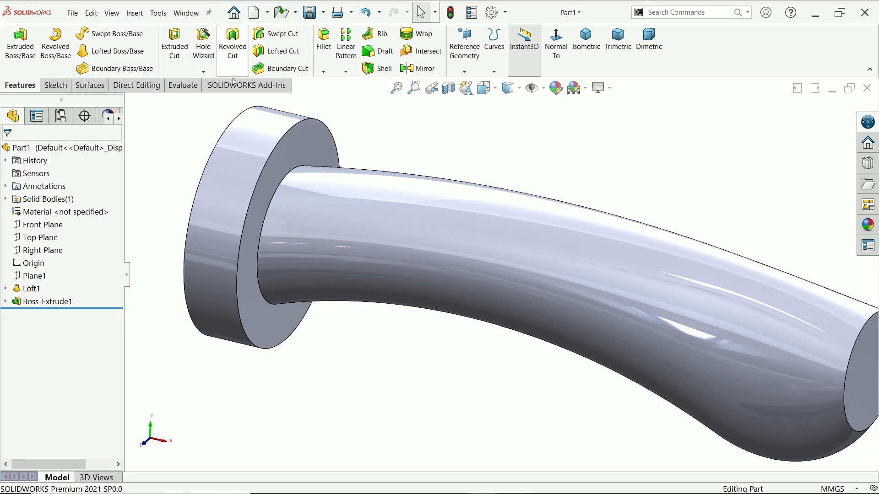
Fillet the flange's outer rim edge on the grip side with a 4 mm radius.
{"action": "left_click", "coordinate": [278, 150]}
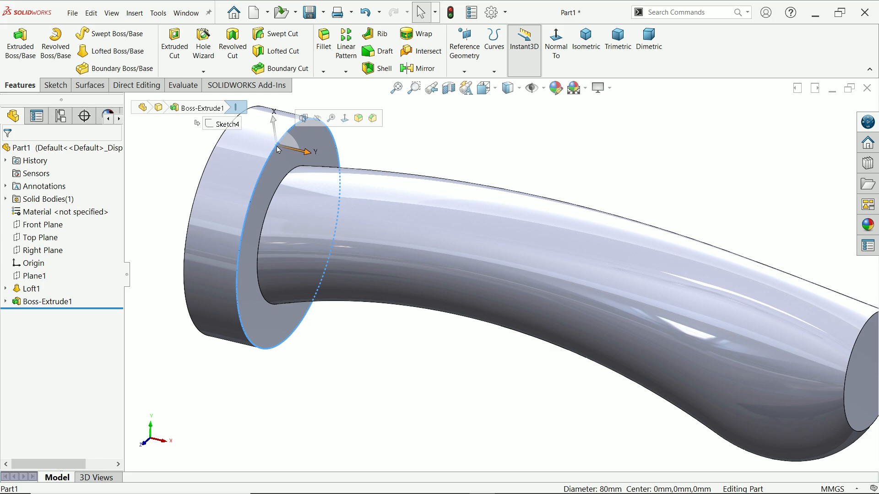
{"action": "left_click", "coordinate": [359, 120]}
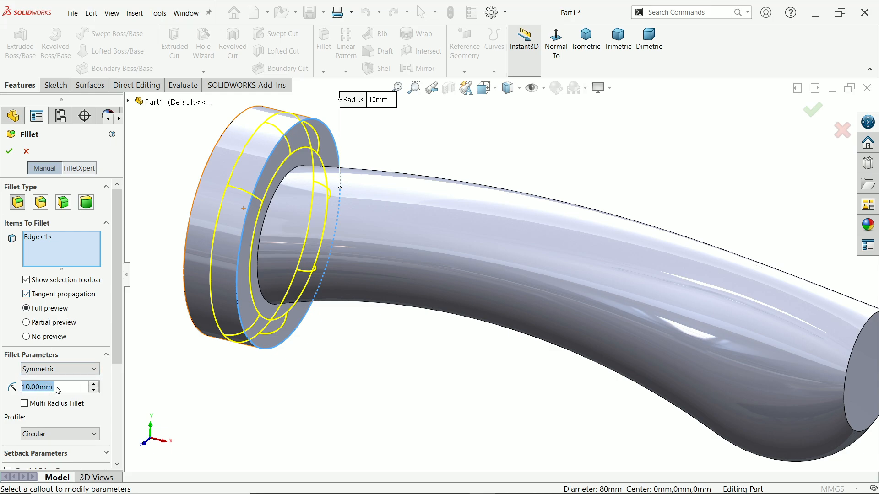
{"action": "type", "text": "4"}
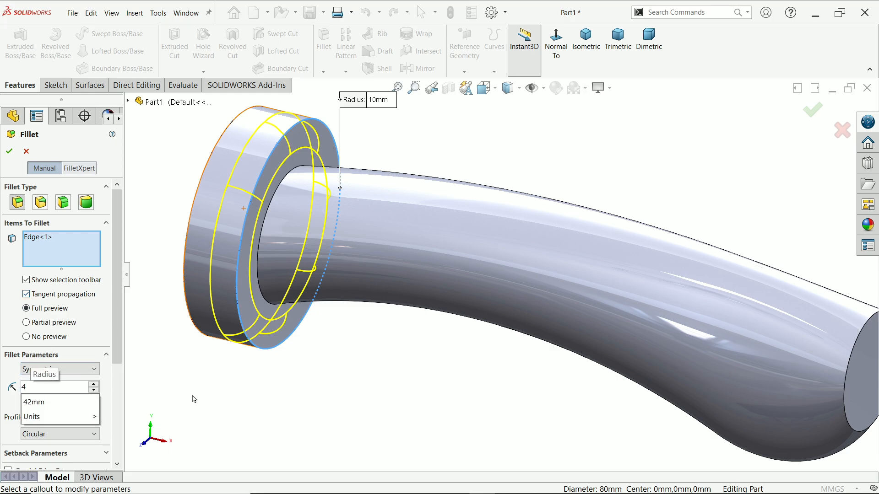
{"action": "key", "text": "Return"}
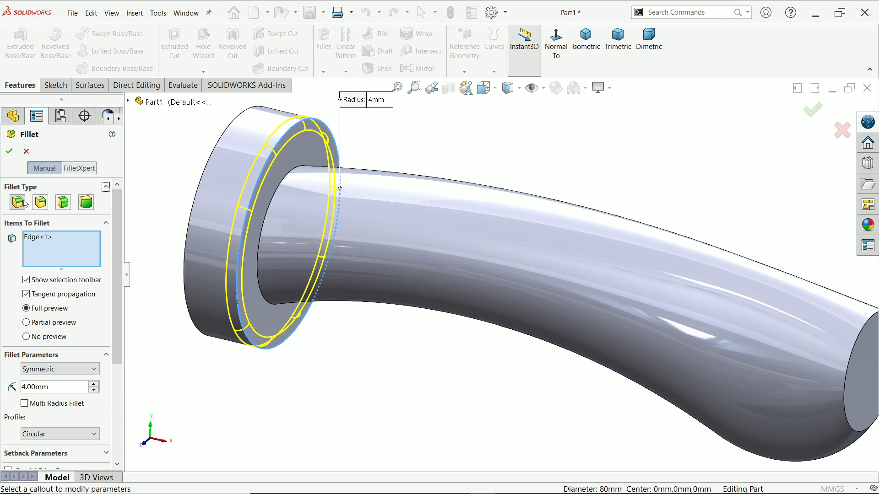
{"action": "left_click", "coordinate": [8, 151]}
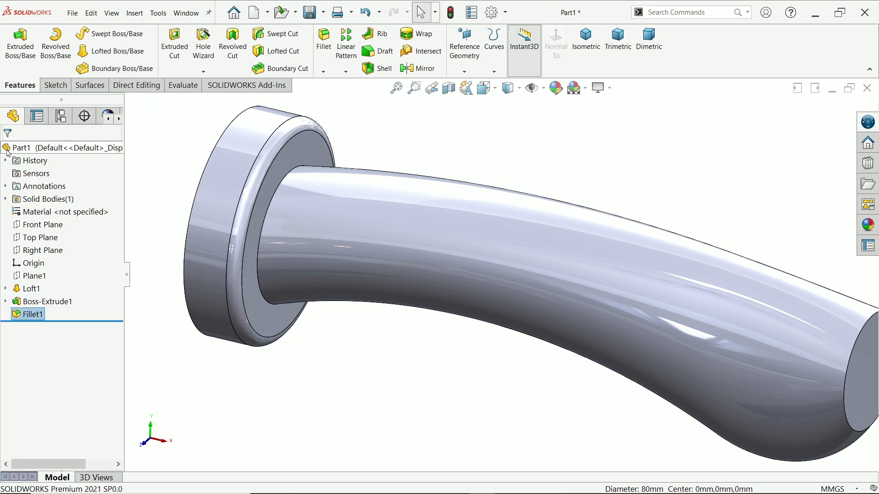
Consult the section view in Handle.PNG, then on a new Front Plane sketch in SOLIDWORKS offset the handle's upper edge 2 mm outward.
{"action": "key", "text": "alt+Tab"}
{"action": "scroll", "coordinate": [232, 146], "scroll_direction": "up", "scroll_amount": 5}
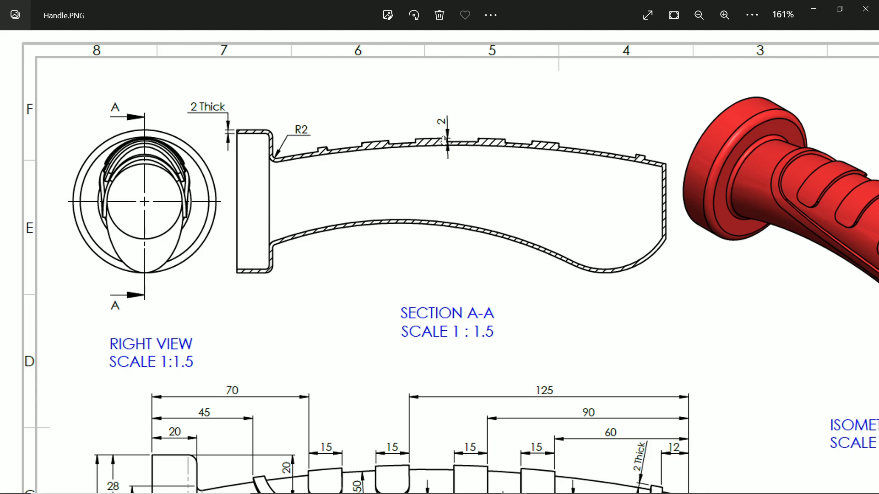
{"action": "scroll", "coordinate": [444, 187], "scroll_direction": "down", "scroll_amount": 4}
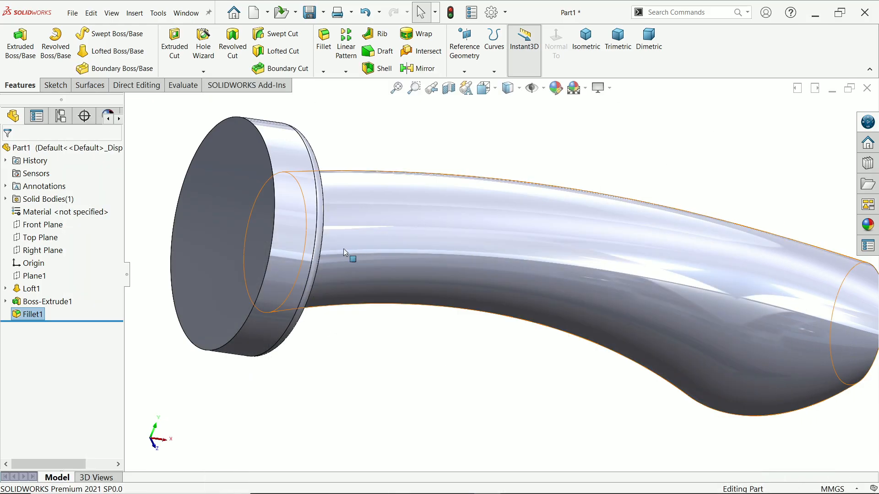
{"action": "left_click", "coordinate": [42, 224]}
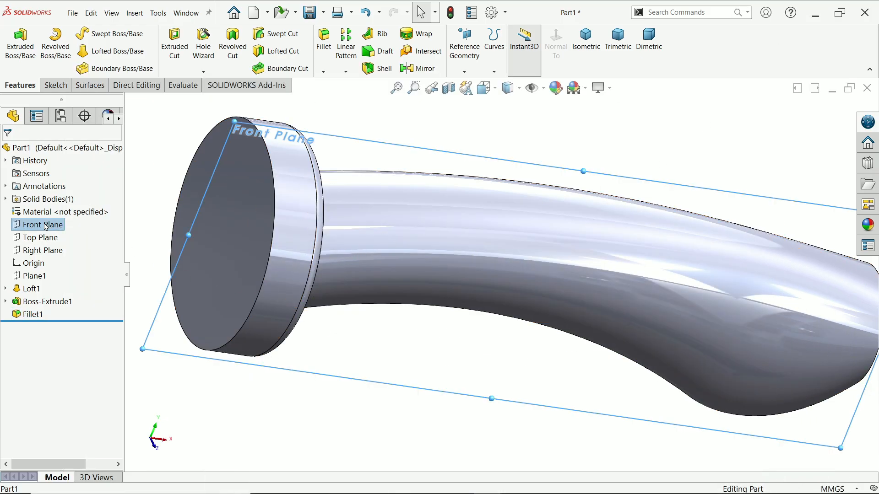
{"action": "left_click", "coordinate": [56, 206]}
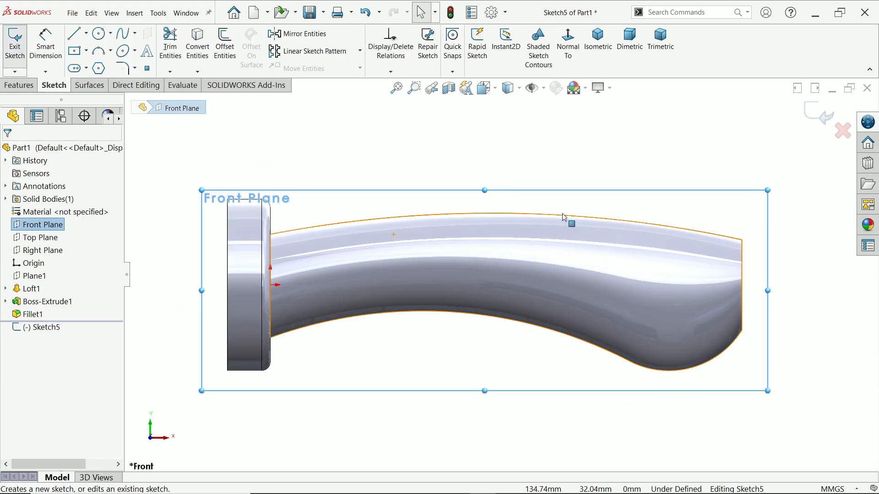
{"action": "left_click", "coordinate": [553, 219]}
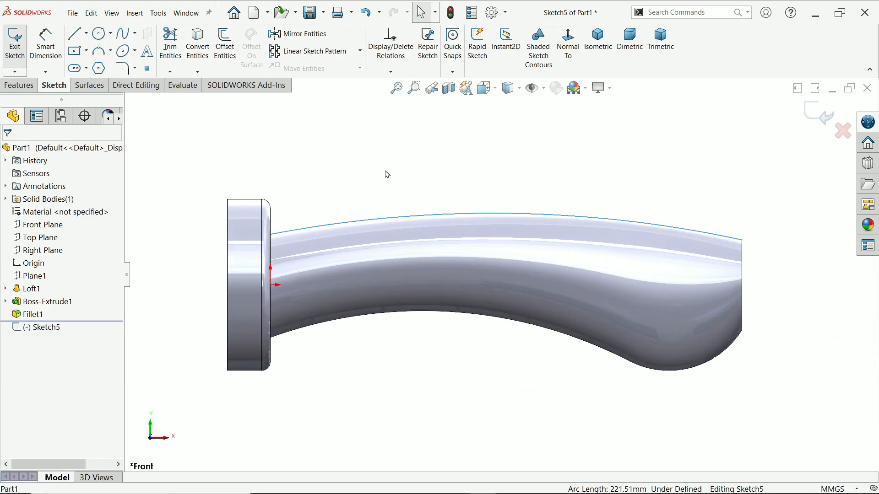
{"action": "left_click", "coordinate": [226, 45]}
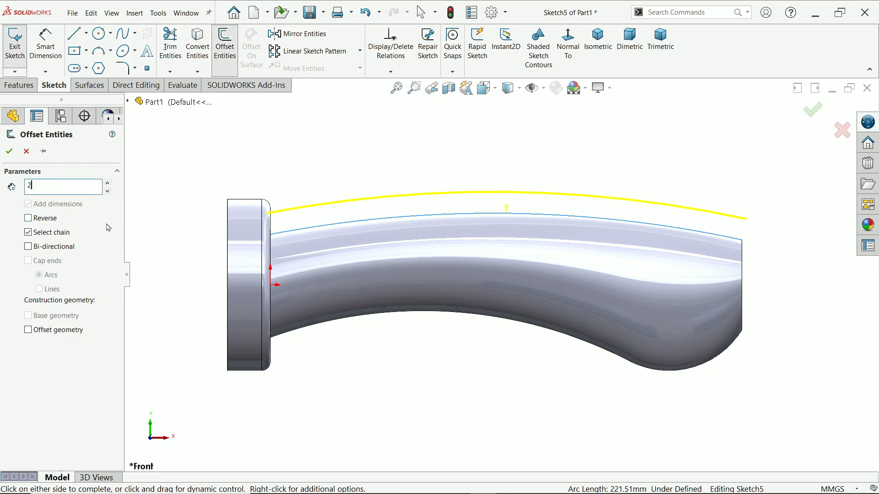
{"action": "key", "text": "Return"}
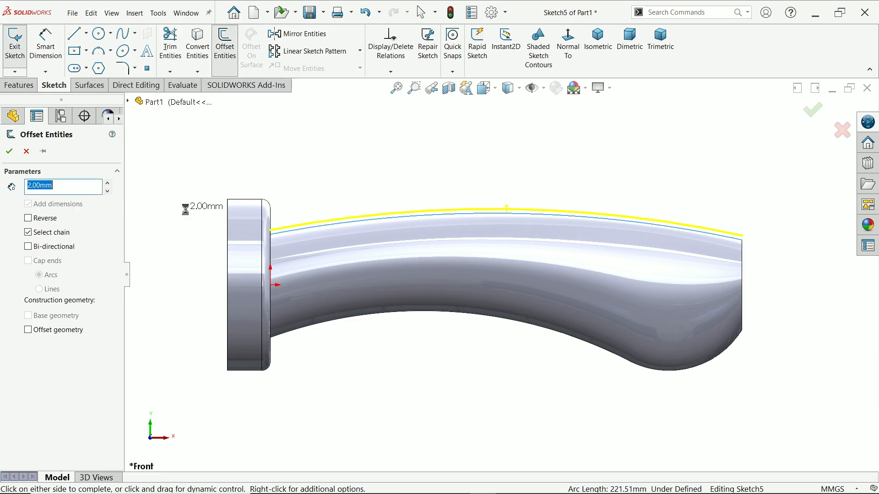
{"action": "scroll", "coordinate": [505, 224], "scroll_direction": "down", "scroll_amount": 1}
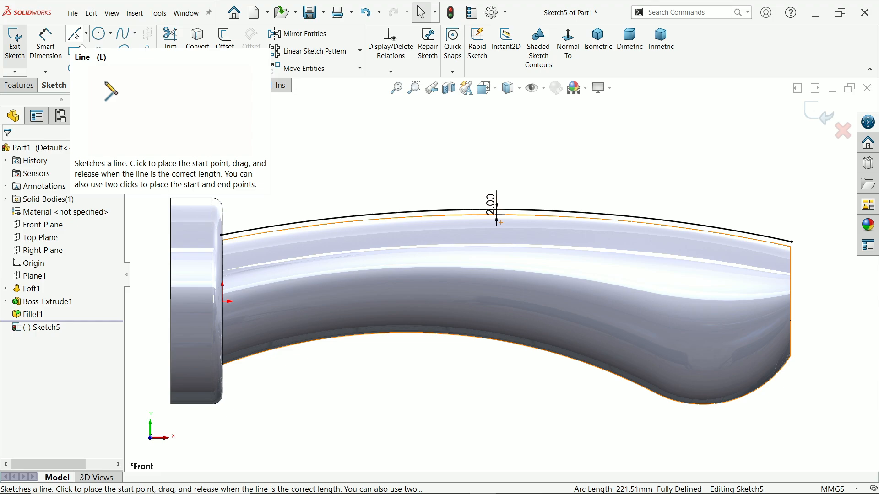
Sketch an open chain across the grip: a vertical line about 12 mm from the free end, a tangent arc, a sloping line and another tangent arc.
{"action": "left_click", "coordinate": [75, 34]}
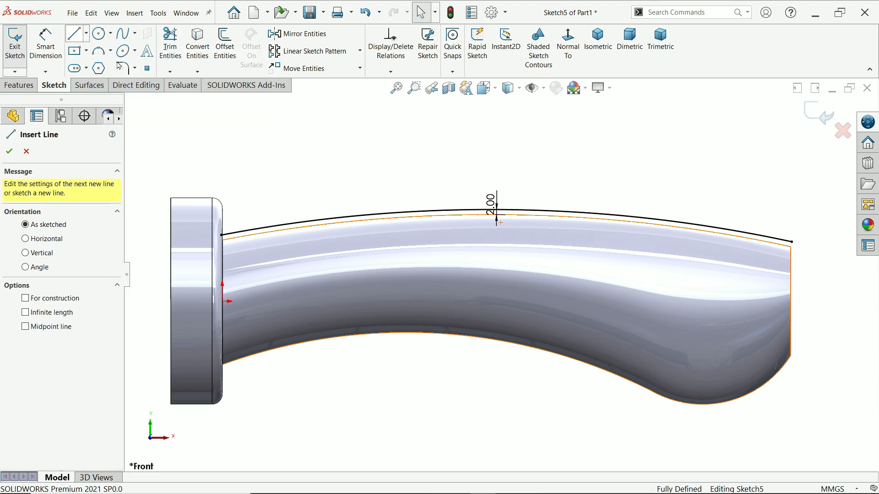
{"action": "left_click", "coordinate": [758, 218]}
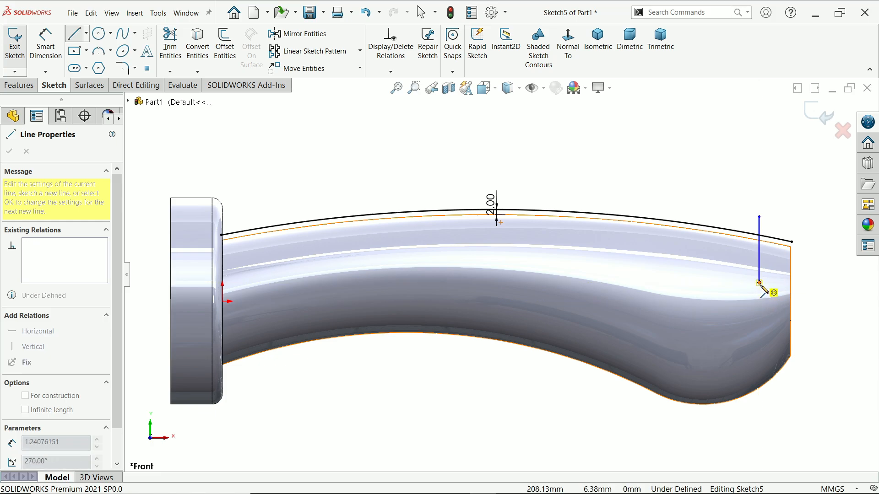
{"action": "left_click", "coordinate": [759, 283]}
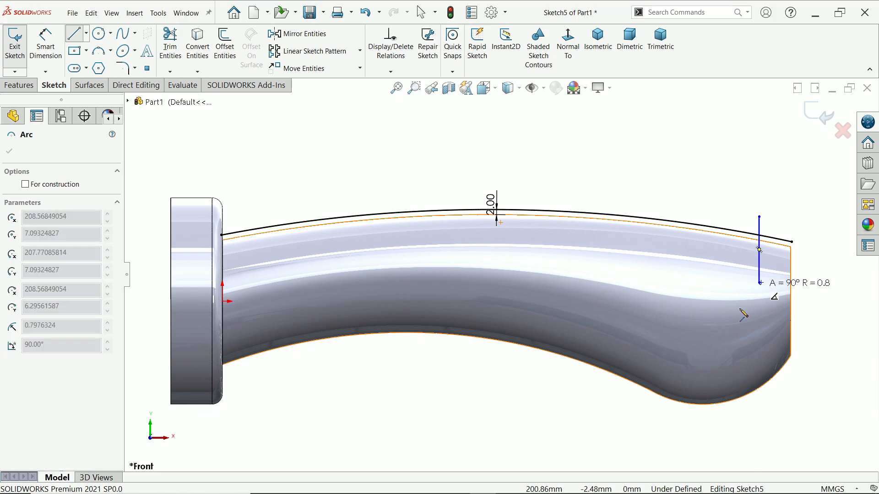
{"action": "left_click", "coordinate": [701, 331]}
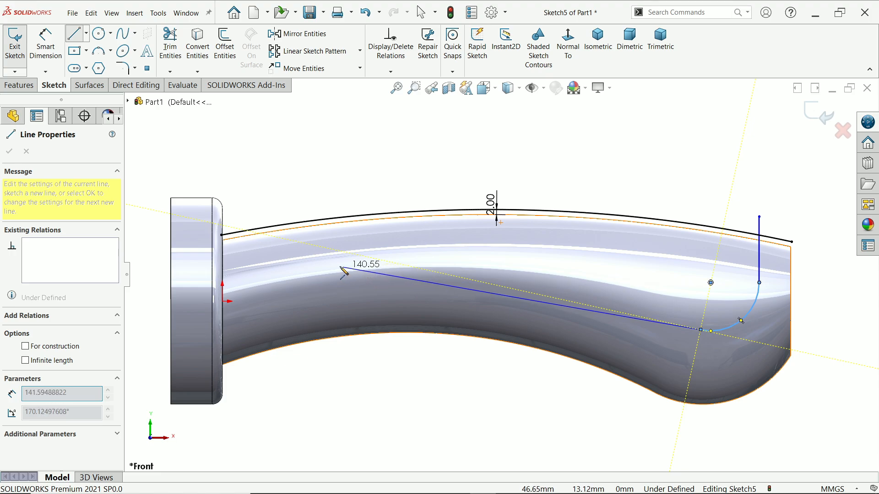
{"action": "left_click", "coordinate": [316, 262]}
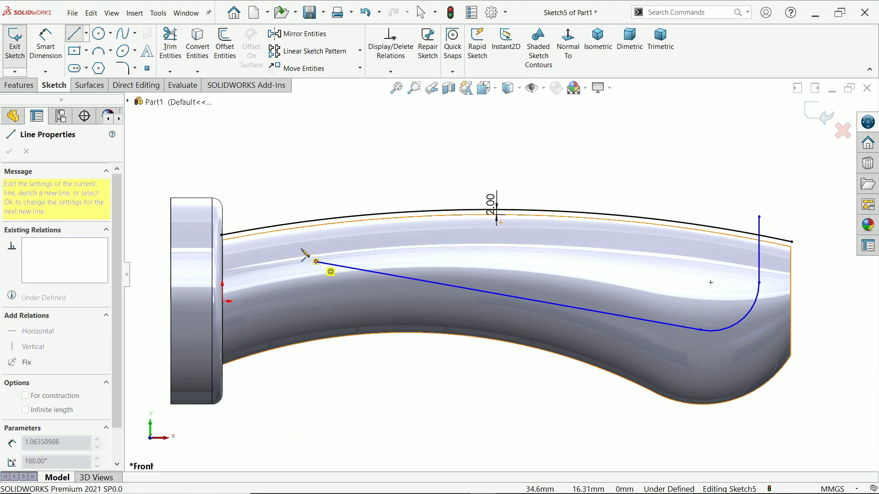
{"action": "left_click", "coordinate": [273, 221]}
{"action": "right_click", "coordinate": [314, 138]}
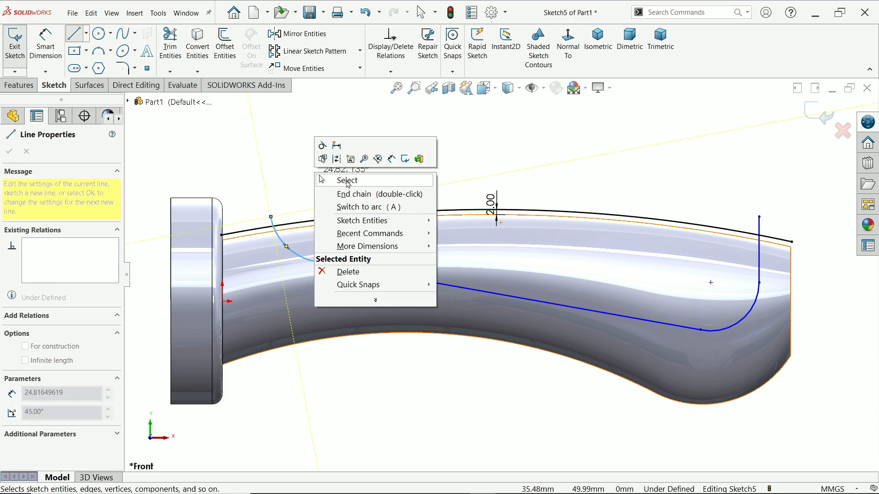
{"action": "left_click", "coordinate": [344, 180]}
{"action": "scroll", "coordinate": [447, 262], "scroll_direction": "down", "scroll_amount": 1}
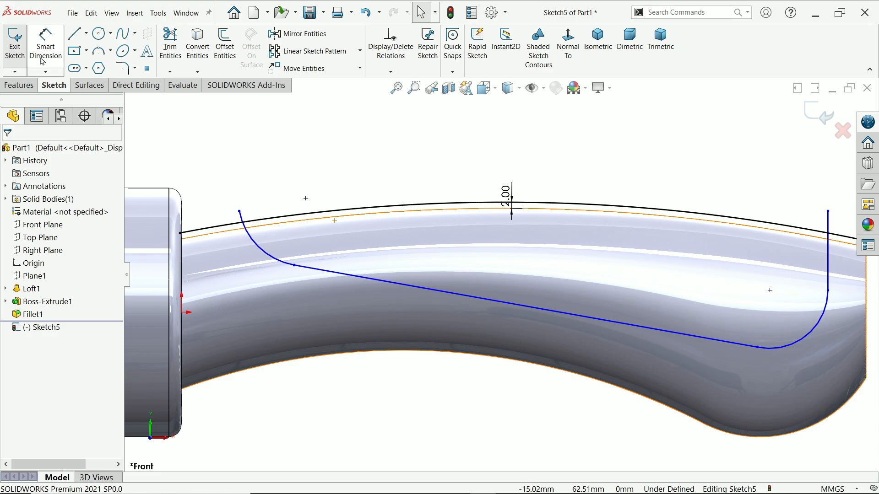
Dimension the vertical line 12 mm from the handle's free end edge.
{"action": "left_click", "coordinate": [45, 43]}
{"action": "scroll", "coordinate": [644, 265], "scroll_direction": "up", "scroll_amount": 1}
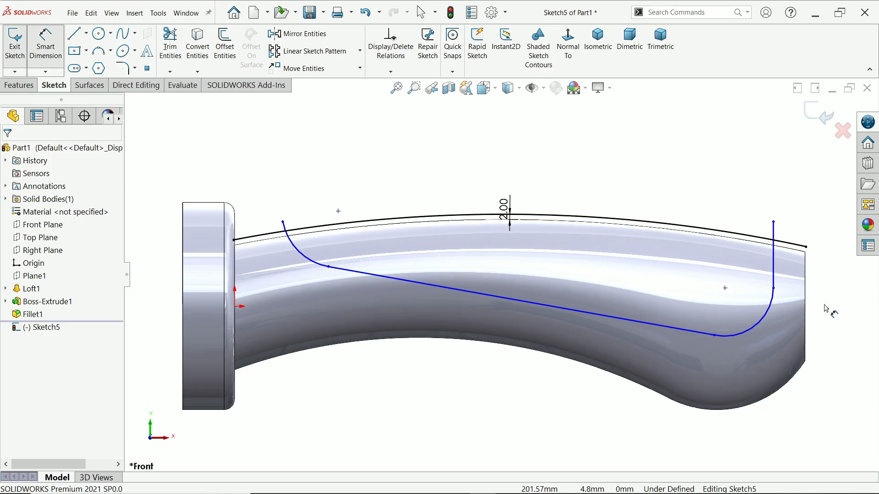
{"action": "scroll", "coordinate": [824, 277], "scroll_direction": "down", "scroll_amount": 1}
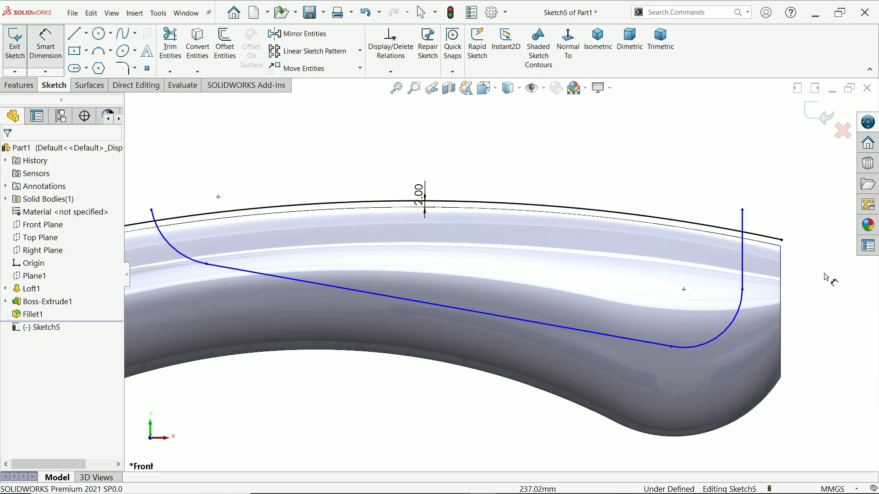
{"action": "left_click", "coordinate": [742, 239]}
{"action": "left_click", "coordinate": [780, 265]}
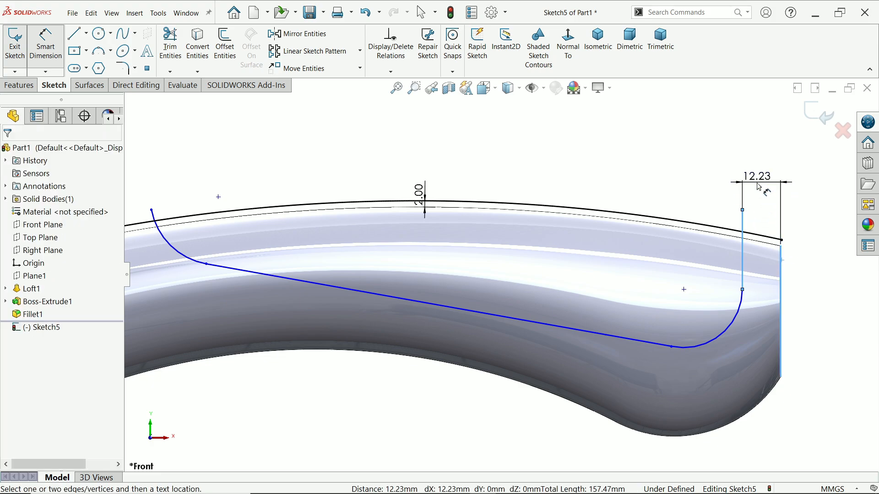
{"action": "left_click", "coordinate": [758, 187]}
{"action": "type", "text": "12"}
{"action": "key", "text": "Return"}
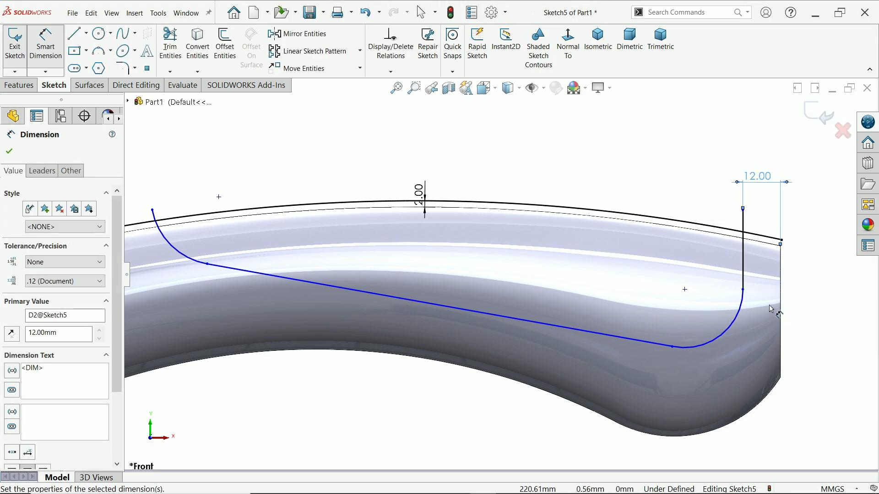
Dimension the radius of the arc below the vertical line at 20 mm.
{"action": "left_click", "coordinate": [717, 343]}
{"action": "left_click", "coordinate": [736, 361]}
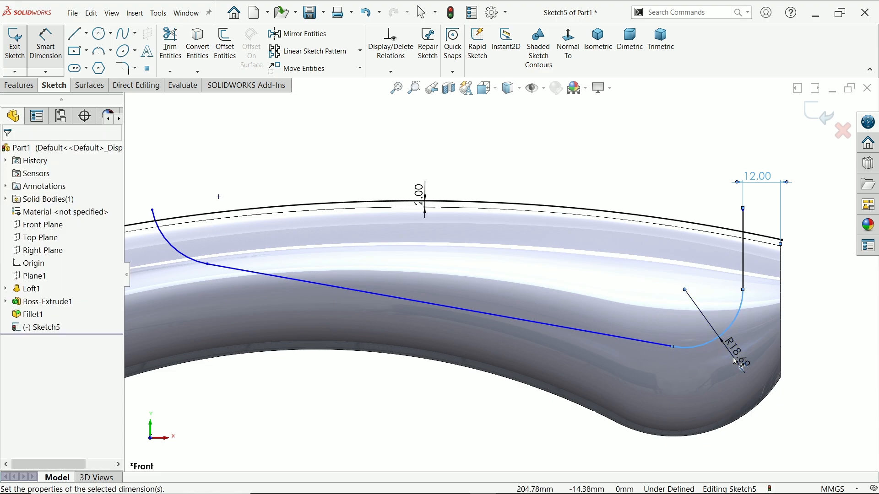
{"action": "type", "text": "20"}
{"action": "key", "text": "Return"}
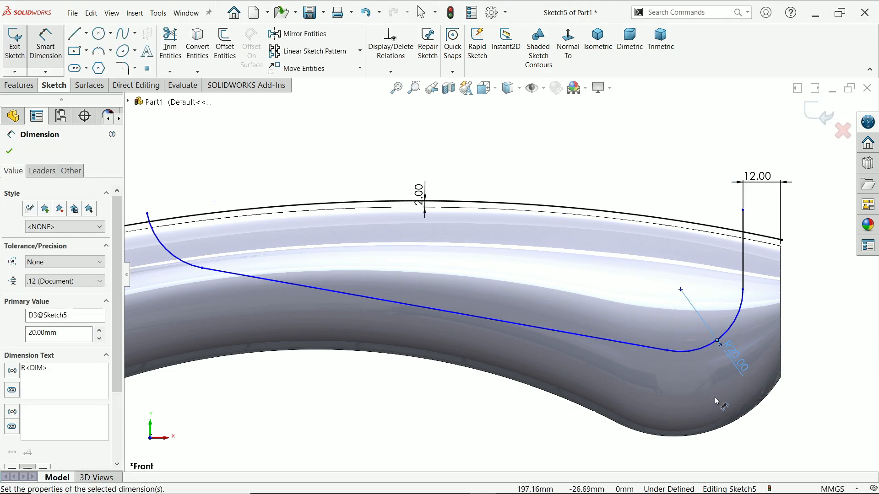
Dimension the vertical distance between the lowest point of the 20 mm arc and the lower corner of the handle's free end.
{"action": "scroll", "coordinate": [791, 402], "scroll_direction": "down", "scroll_amount": 1}
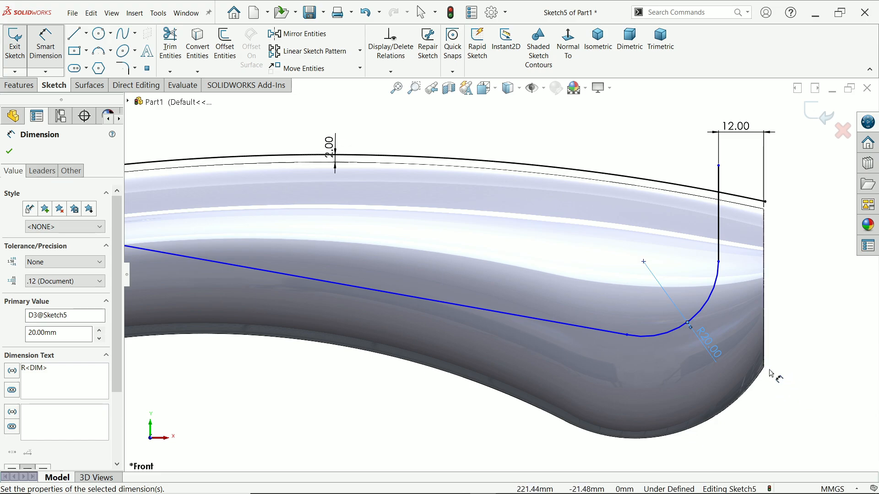
{"action": "left_click", "coordinate": [635, 340]}
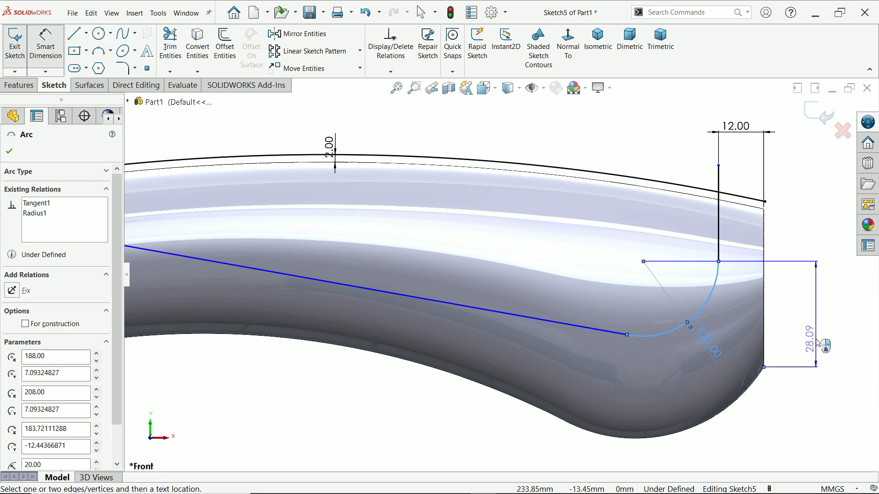
{"action": "key", "text": "Escape"}
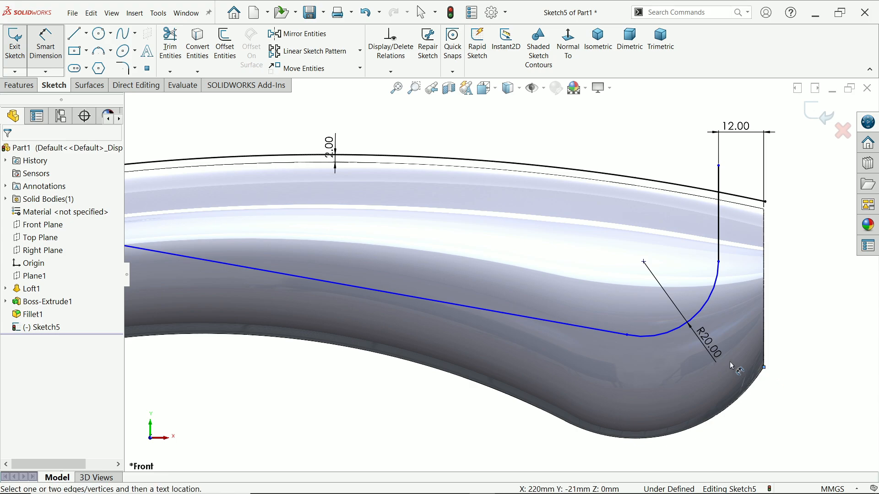
{"action": "left_click", "coordinate": [672, 332]}
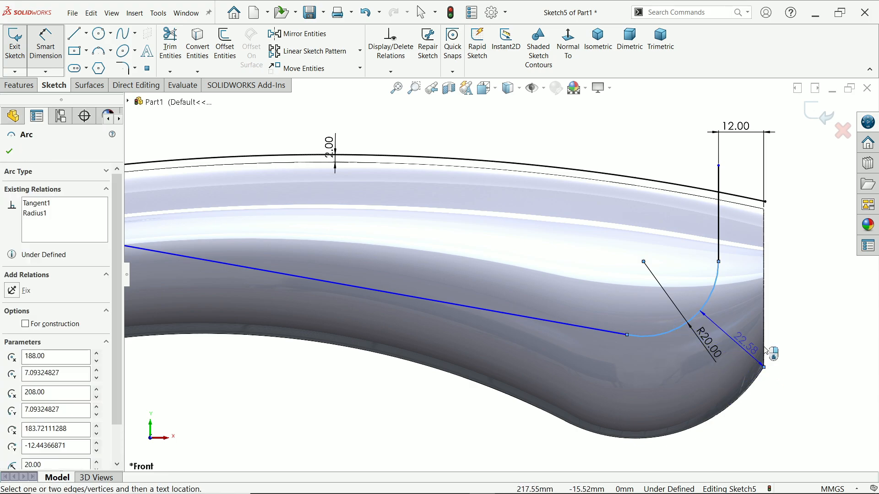
{"action": "left_click", "coordinate": [804, 357]}
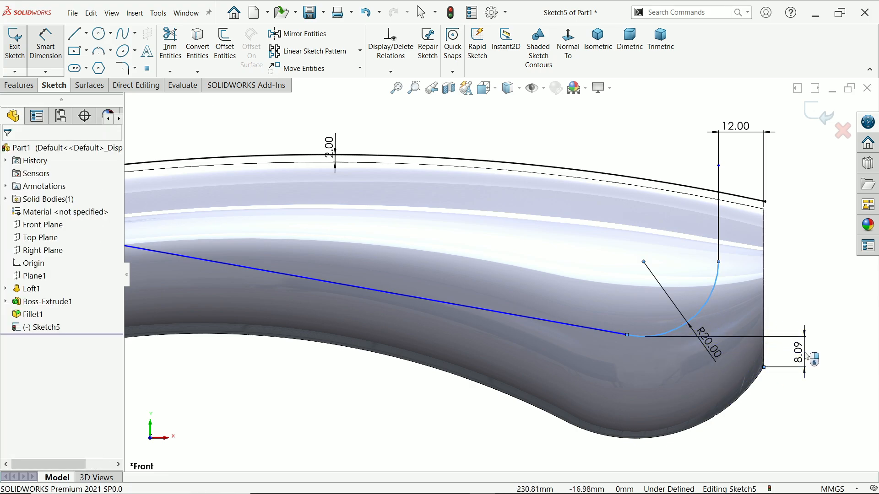
Set the vertical distance between the bottom of the R20 arc and the handle end's lower corner to 12 mm.
{"action": "type", "text": "12"}
{"action": "key", "text": "Return"}
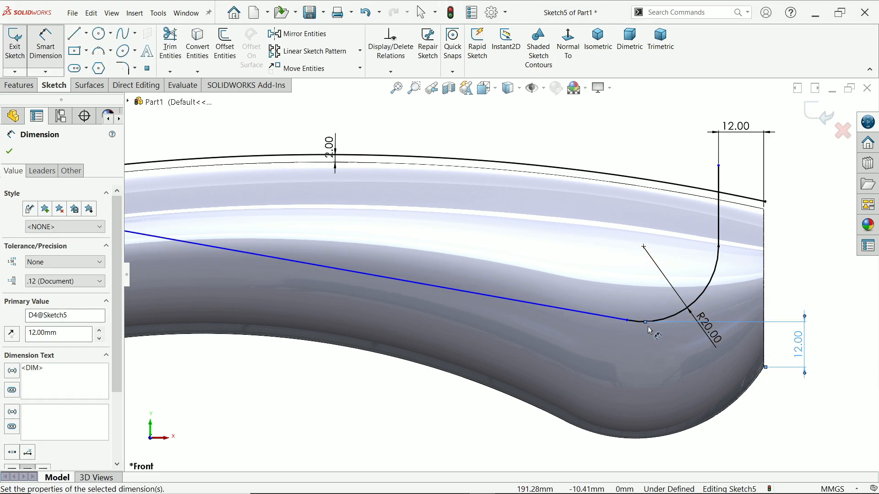
Dimension the vertical distance from the flange's top edge to the point where the small arc meets the long sloped line as 28 mm.
{"action": "key", "text": "z"}
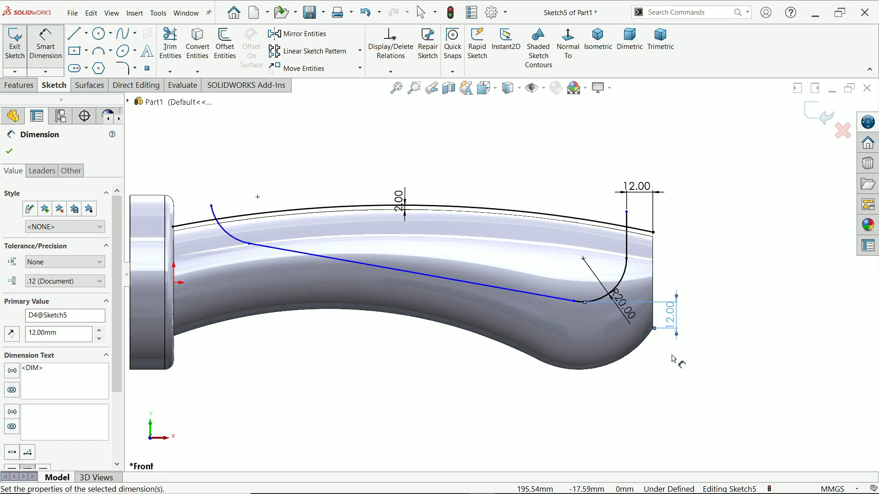
{"action": "scroll", "coordinate": [216, 208], "scroll_direction": "down", "scroll_amount": 2}
{"action": "scroll", "coordinate": [238, 221], "scroll_direction": "up", "scroll_amount": 2}
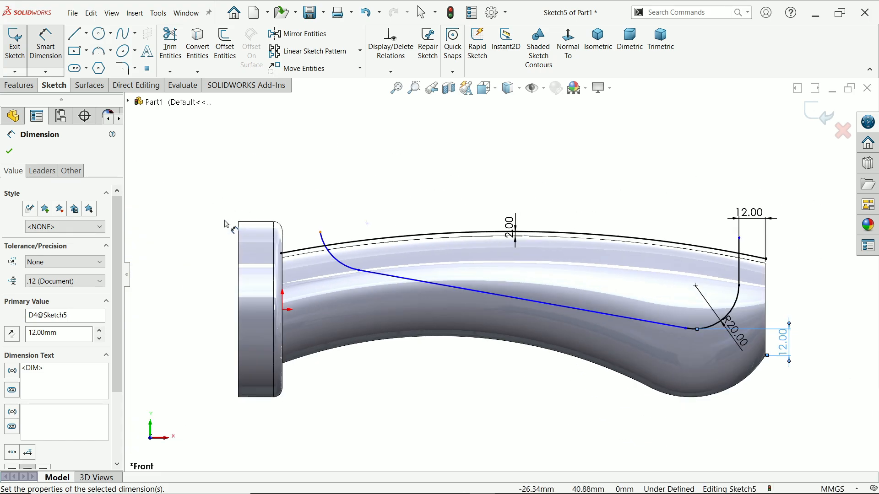
{"action": "scroll", "coordinate": [249, 223], "scroll_direction": "down", "scroll_amount": 2}
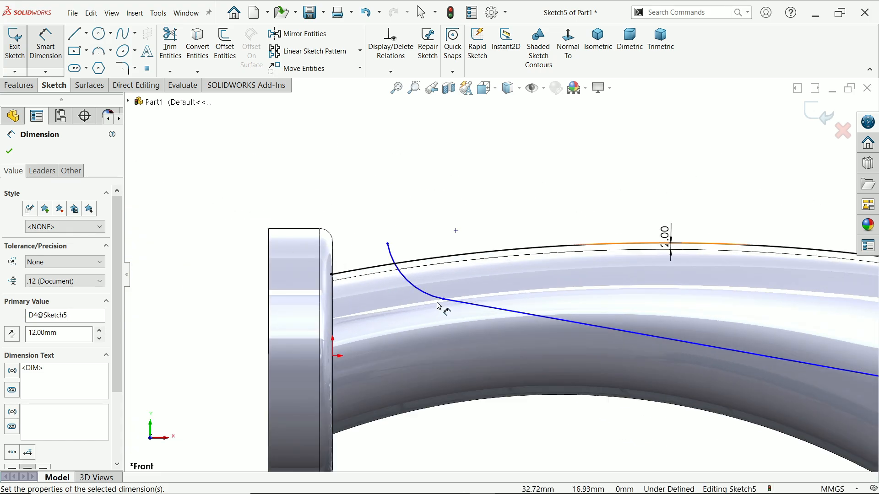
{"action": "left_click", "coordinate": [287, 230]}
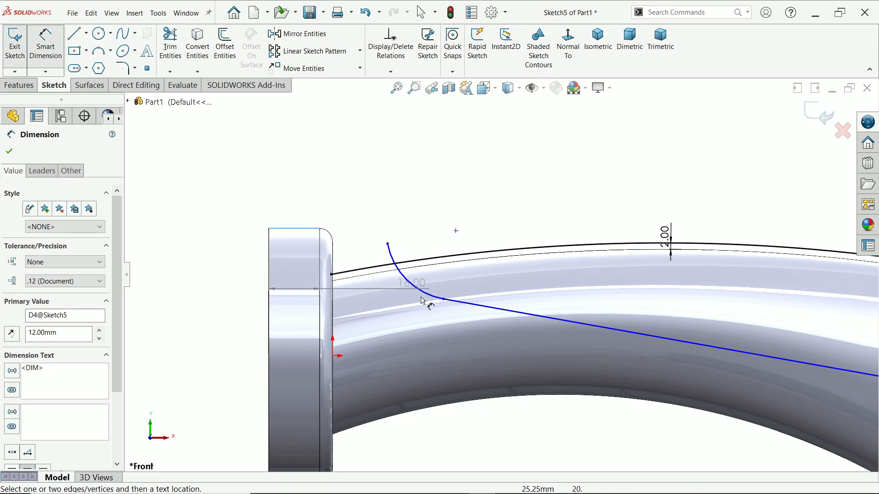
{"action": "left_click", "coordinate": [444, 300]}
{"action": "left_click", "coordinate": [197, 293]}
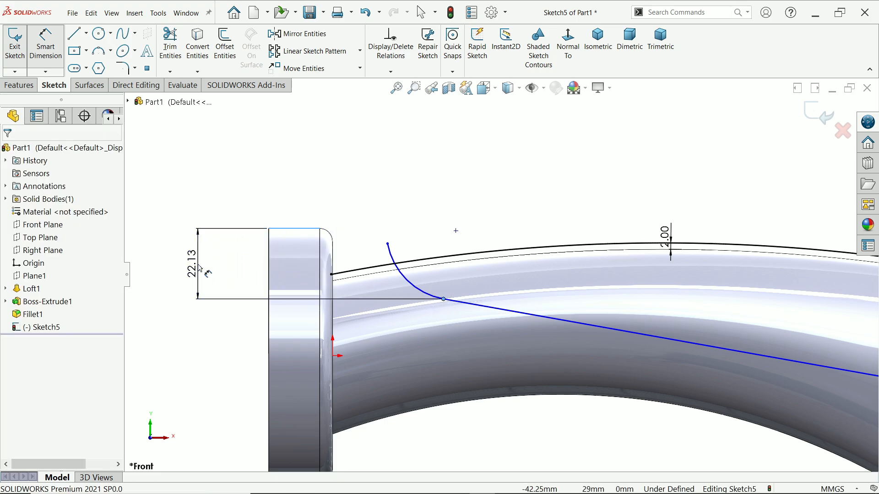
{"action": "type", "text": "28"}
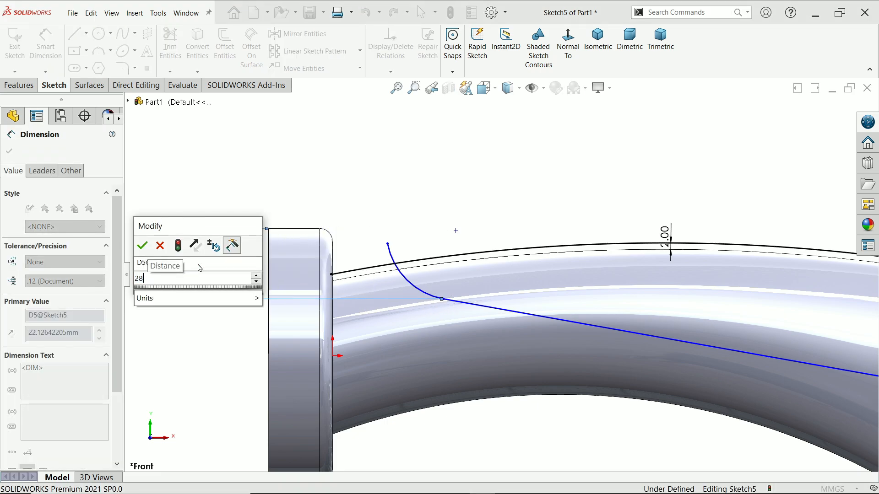
{"action": "key", "text": "Return"}
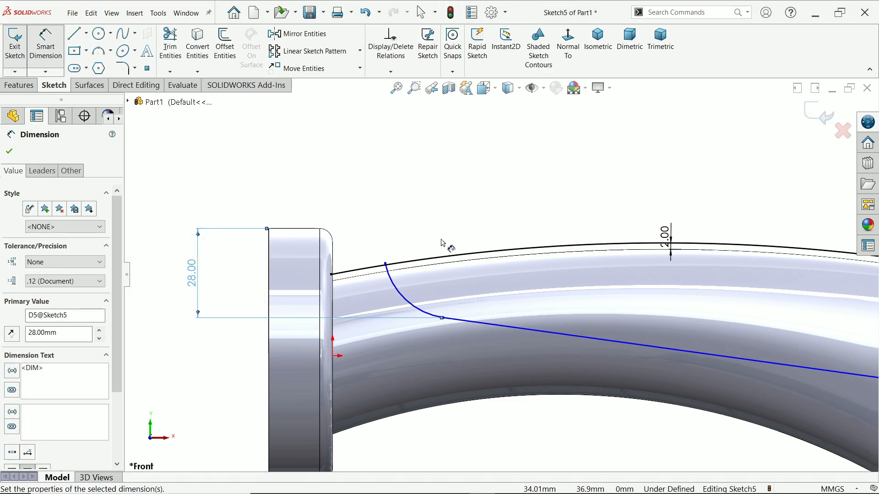
Dimension the horizontal distance from the flange's outer face to the upper endpoint of the arc near the flange as 45 mm.
{"action": "left_click", "coordinate": [386, 264]}
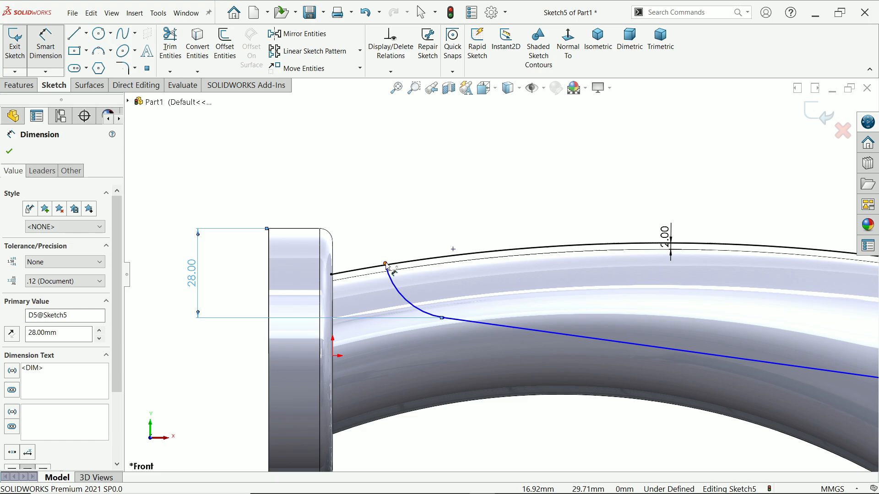
{"action": "left_click", "coordinate": [269, 244]}
{"action": "left_click", "coordinate": [318, 173]}
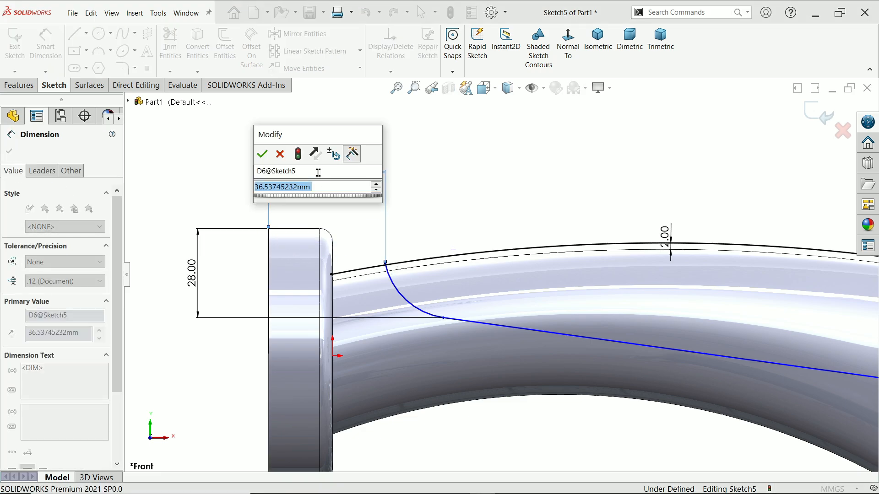
{"action": "type", "text": "40"}
{"action": "key", "text": "Return"}
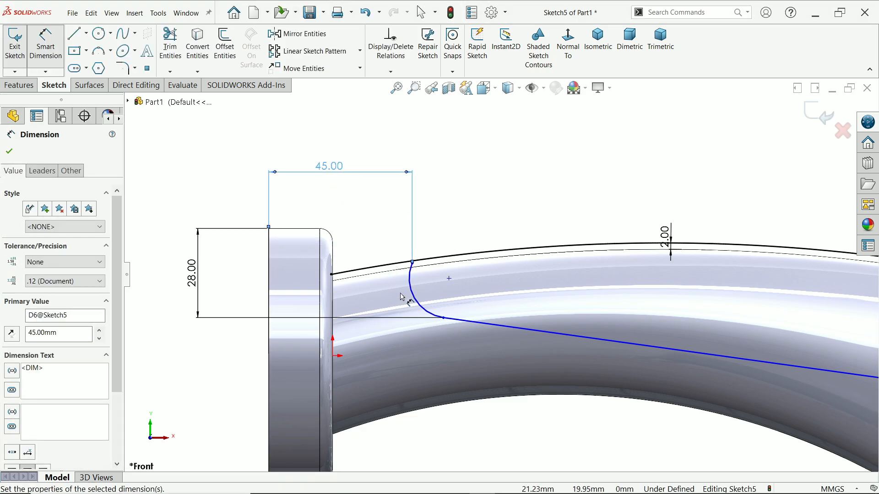
Dimension the radius of the arc near the flange as 22 mm and finish dimensioning.
{"action": "scroll", "coordinate": [417, 303], "scroll_direction": "down", "scroll_amount": 2}
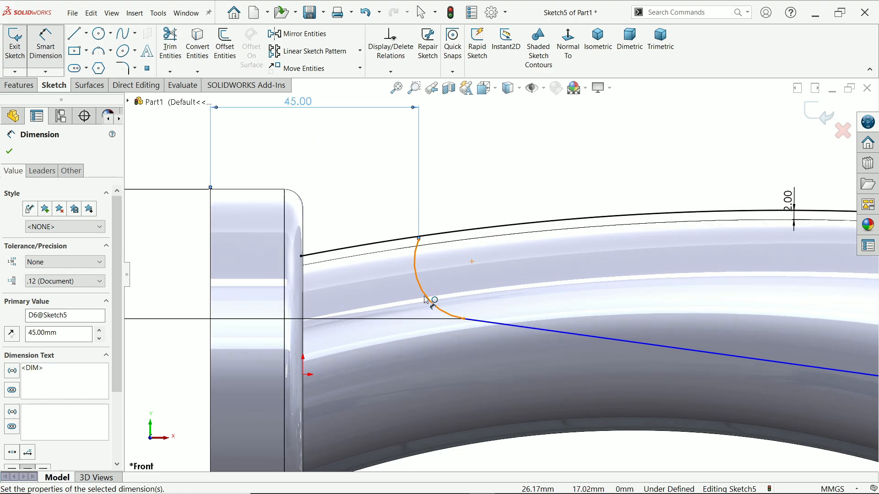
{"action": "left_click", "coordinate": [422, 301]}
{"action": "left_click", "coordinate": [407, 298]}
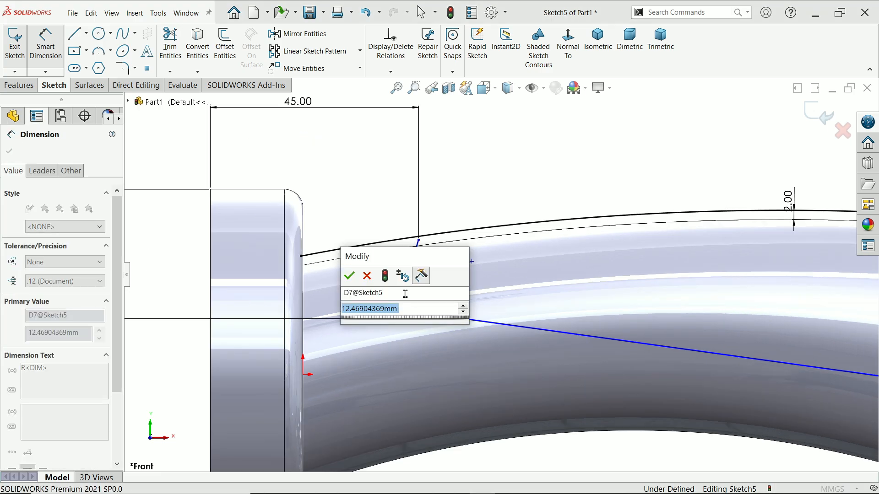
{"action": "type", "text": "22"}
{"action": "key", "text": "Return"}
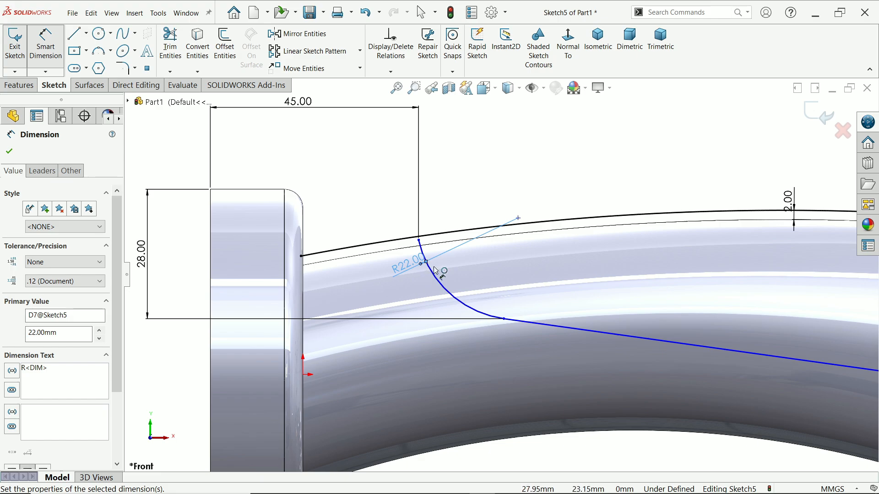
{"action": "left_click", "coordinate": [10, 151]}
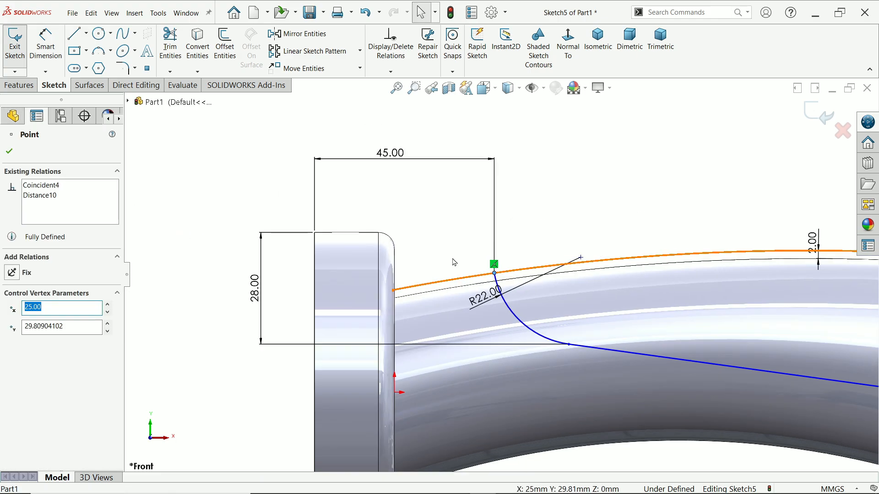
Make the long sloped line tangent to the R20 arc at the handle's free end.
{"action": "scroll", "coordinate": [453, 263], "scroll_direction": "up", "scroll_amount": 5}
{"action": "scroll", "coordinate": [684, 323], "scroll_direction": "down", "scroll_amount": 2}
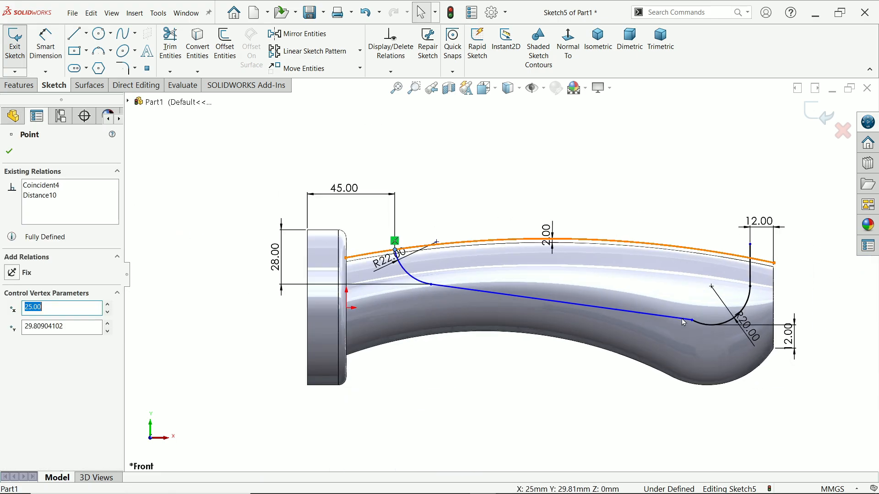
{"action": "scroll", "coordinate": [681, 323], "scroll_direction": "down", "scroll_amount": 2}
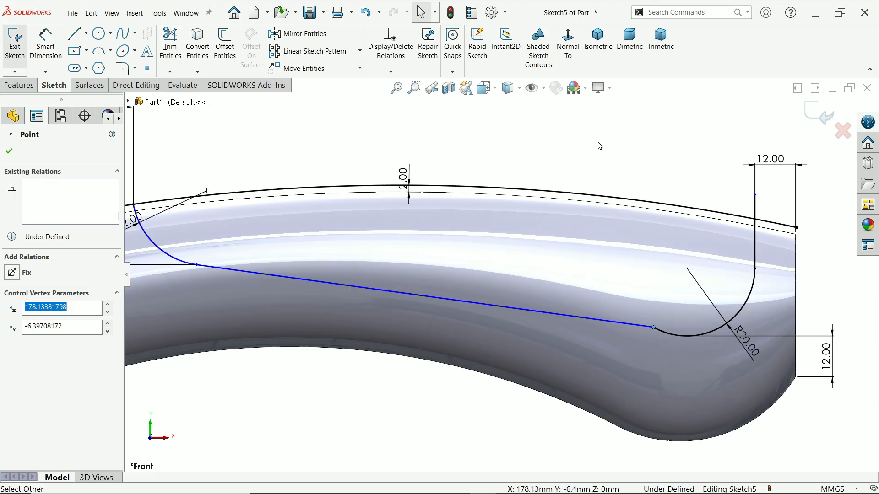
{"action": "key", "text": "Escape"}
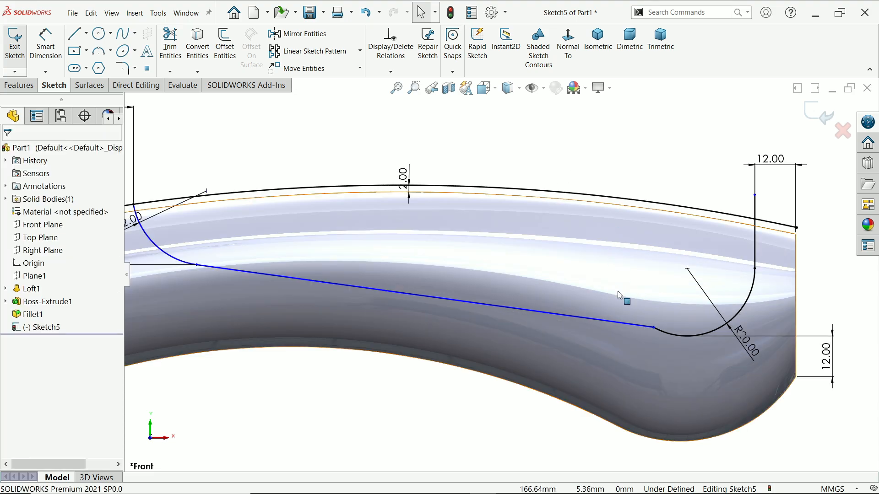
{"action": "left_click", "coordinate": [662, 334]}
{"action": "left_click", "coordinate": [650, 326], "text": "ctrl"}
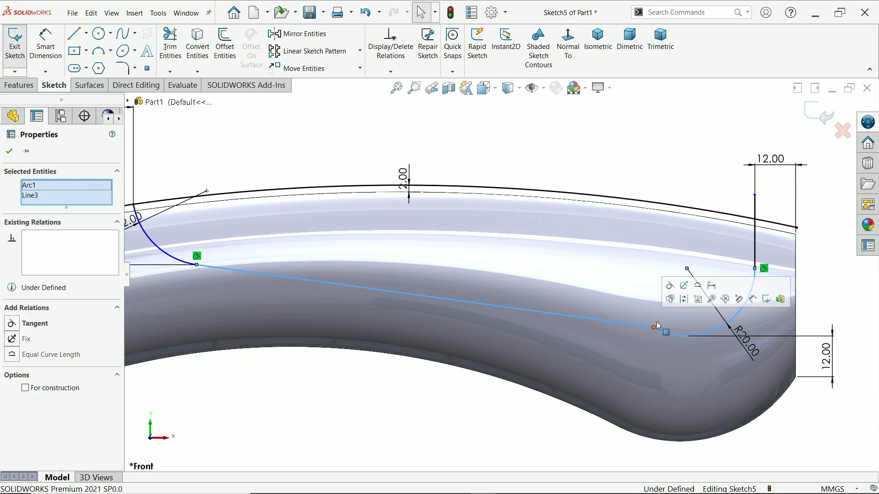
{"action": "left_click", "coordinate": [669, 285]}
{"action": "left_click", "coordinate": [626, 151]}
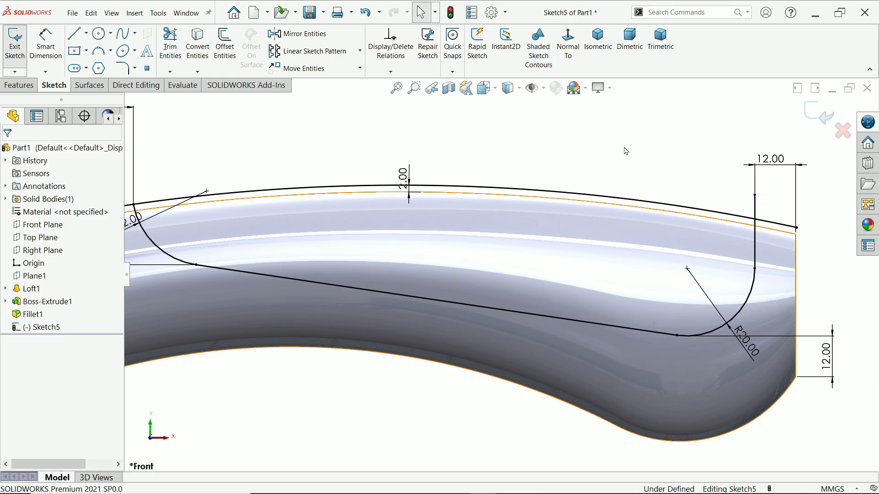
Offset the connected chain of lines and arcs 5 mm inward, toward the handle's upper curve.
{"action": "key", "text": "f"}
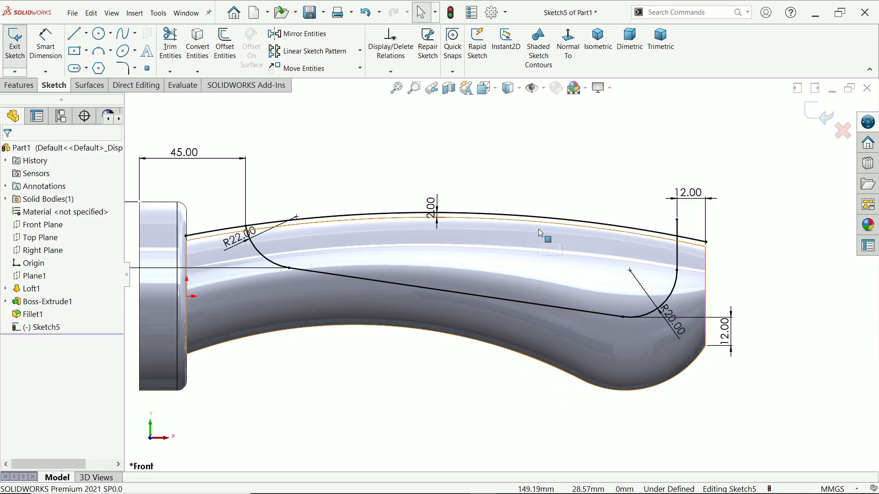
{"action": "left_click", "coordinate": [224, 51]}
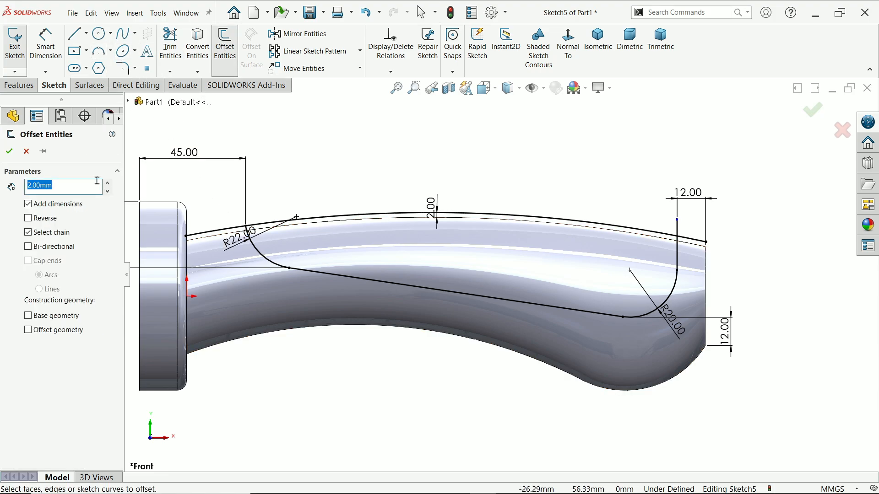
{"action": "type", "text": "5"}
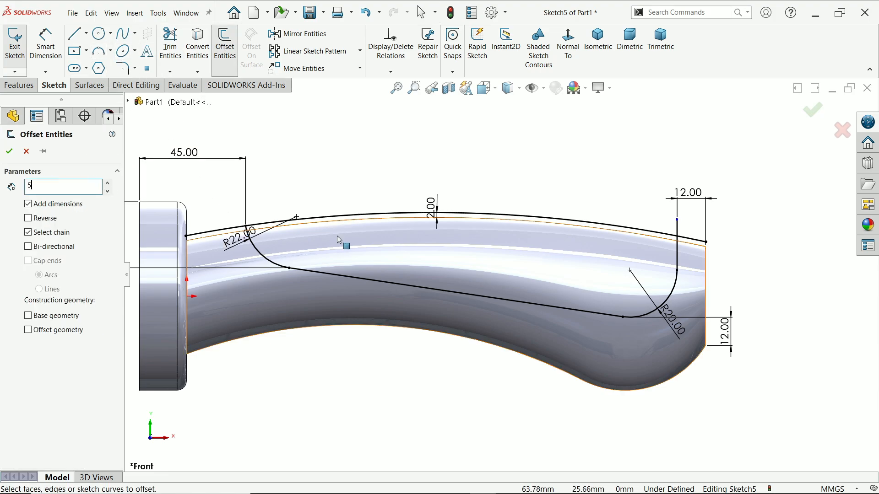
{"action": "left_click", "coordinate": [679, 257]}
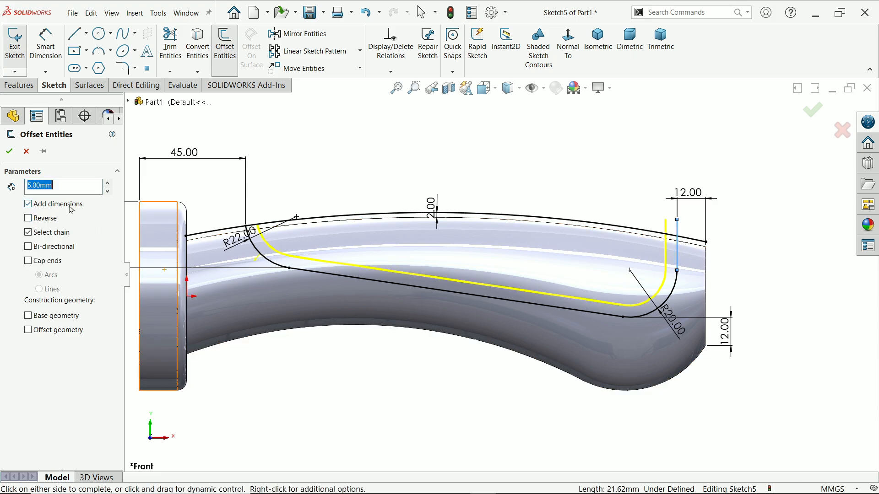
{"action": "left_click", "coordinate": [8, 152]}
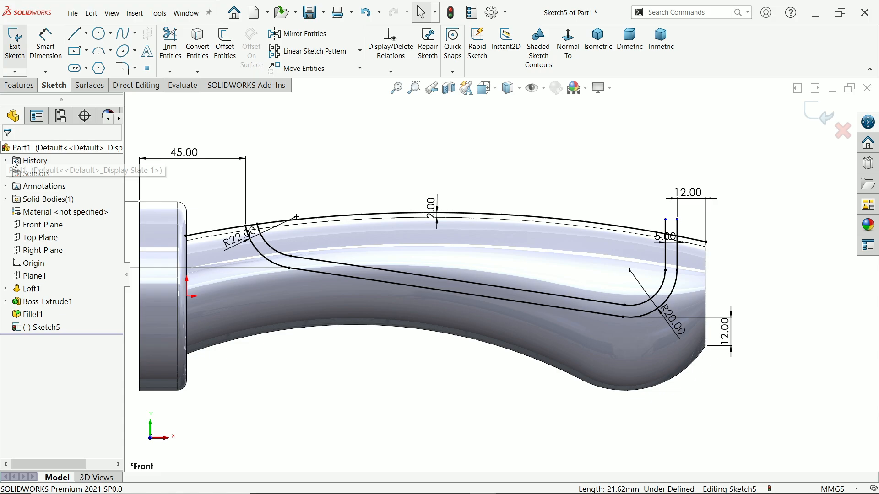
Sketch four separate corner rectangles across the handle's upper curve, about 13 to 18 mm wide and 24 mm tall, widening toward the flange.
{"action": "left_click", "coordinate": [87, 51]}
{"action": "left_click", "coordinate": [94, 66]}
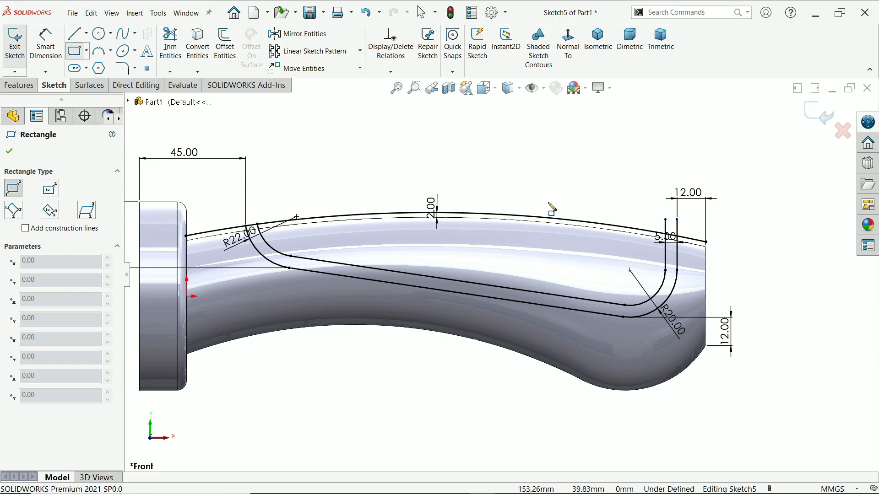
{"action": "left_click", "coordinate": [544, 198]}
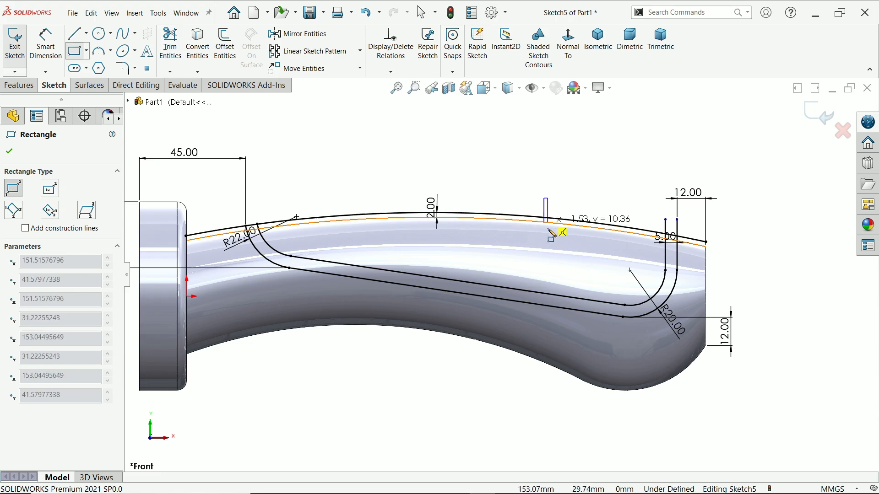
{"action": "left_click", "coordinate": [575, 253]}
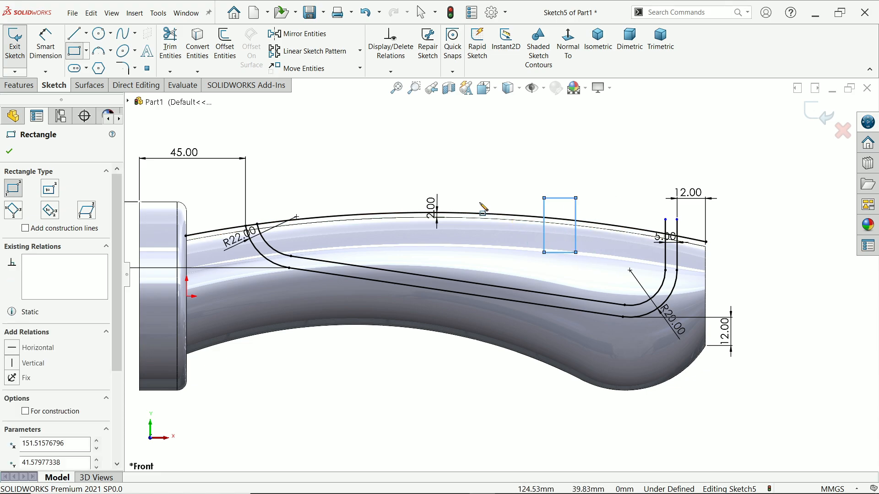
{"action": "left_click", "coordinate": [475, 186]}
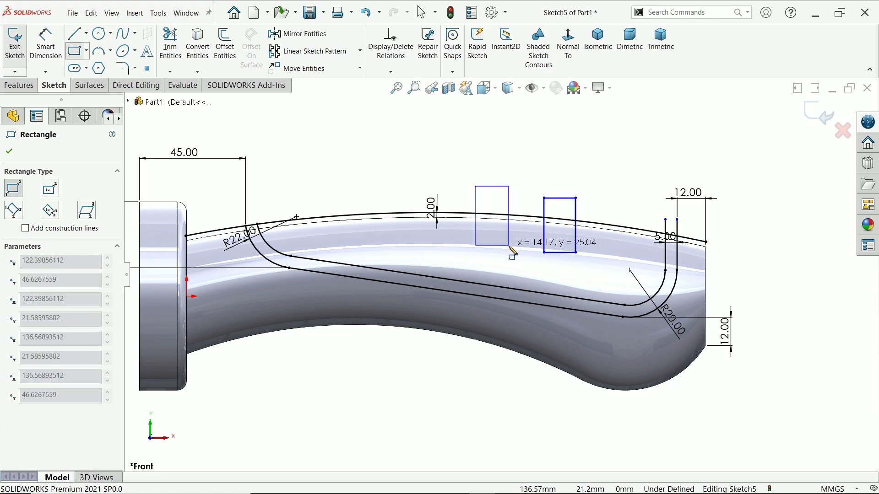
{"action": "left_click", "coordinate": [509, 246]}
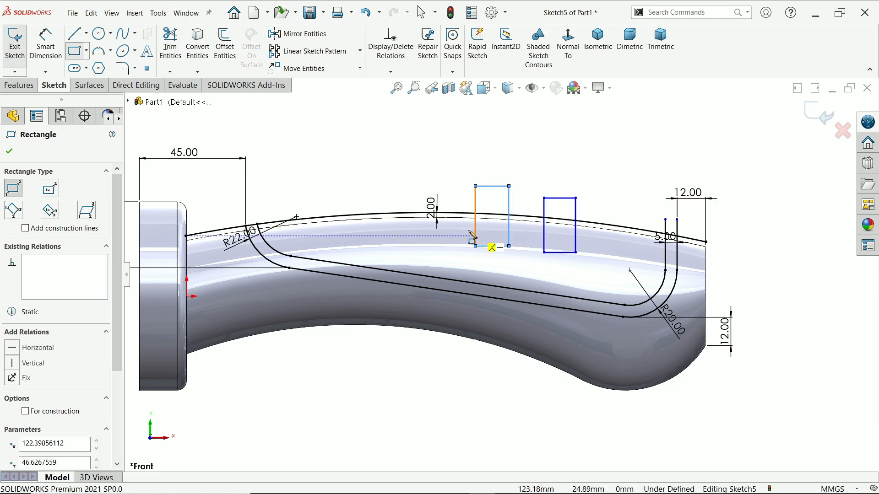
{"action": "left_click", "coordinate": [403, 183]}
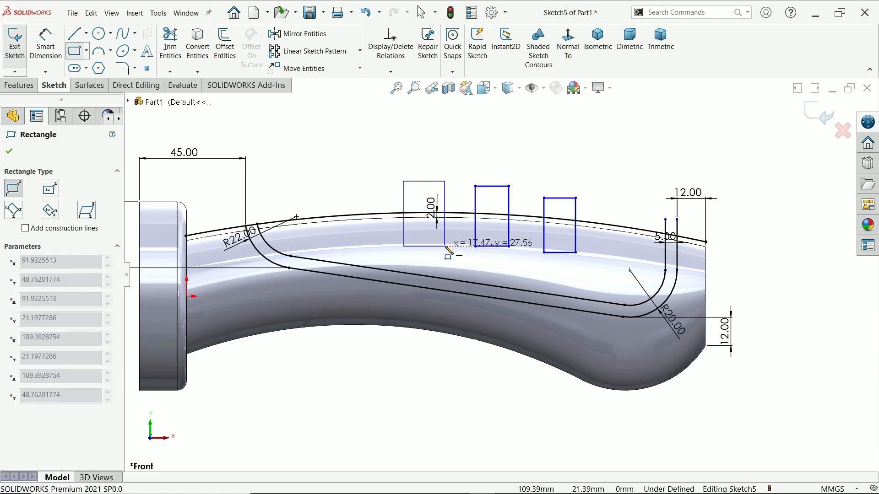
{"action": "left_click", "coordinate": [441, 238]}
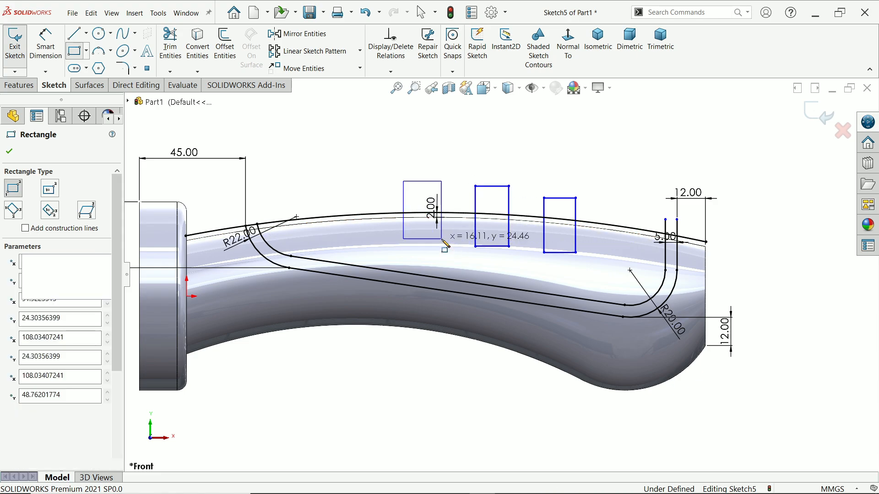
{"action": "left_click", "coordinate": [330, 182]}
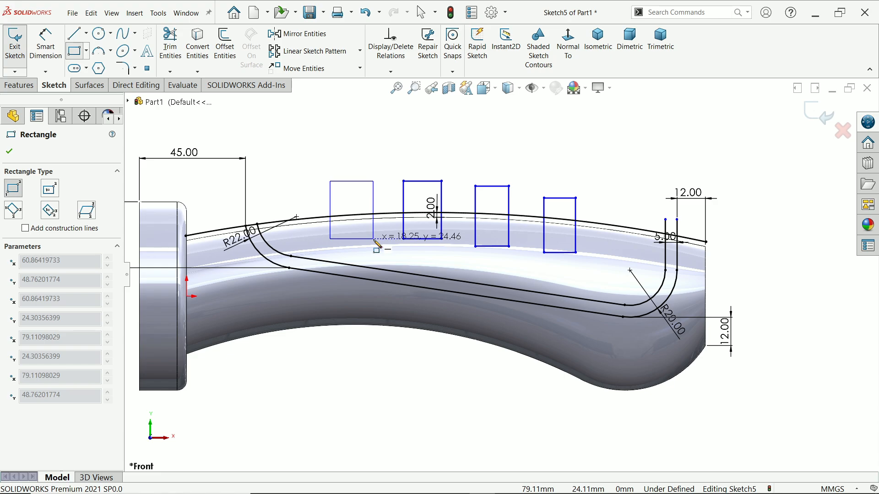
{"action": "left_click", "coordinate": [375, 239]}
{"action": "right_click", "coordinate": [391, 146]}
{"action": "left_click", "coordinate": [412, 151]}
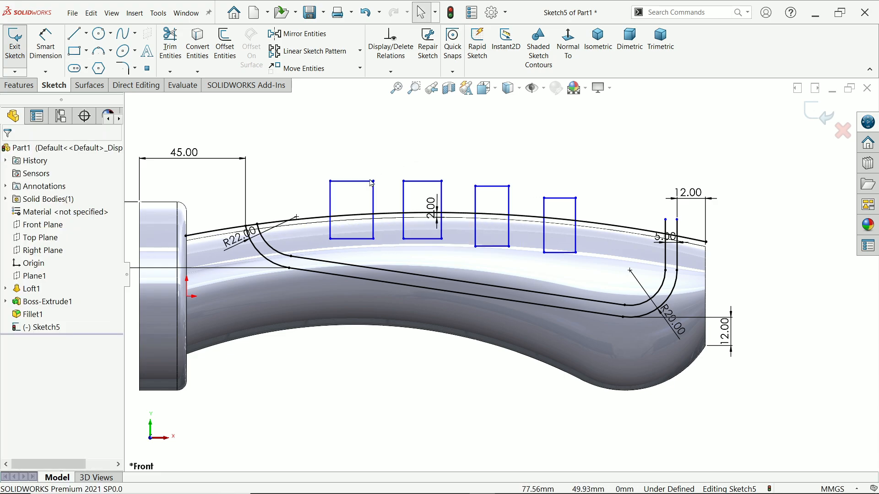
{"action": "scroll", "coordinate": [372, 183], "scroll_direction": "down", "scroll_amount": 1}
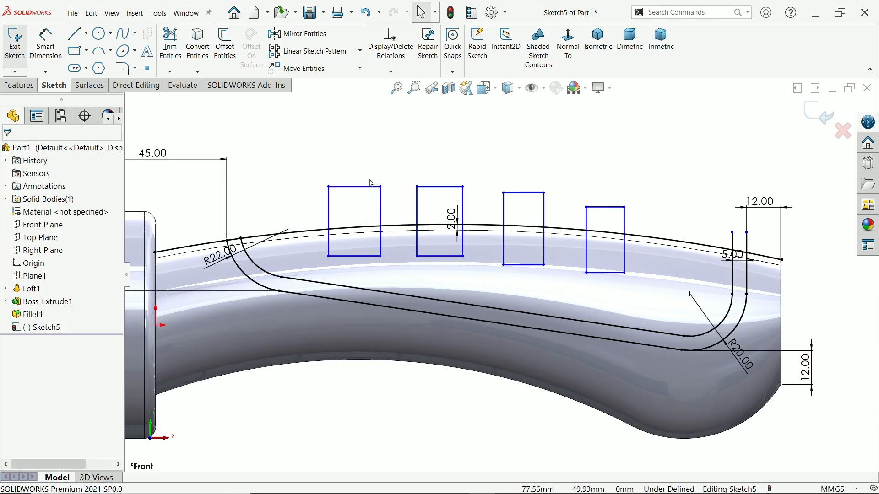
Make the bottom edges of all four slot rectangles equal in length.
{"action": "left_click", "coordinate": [604, 275]}
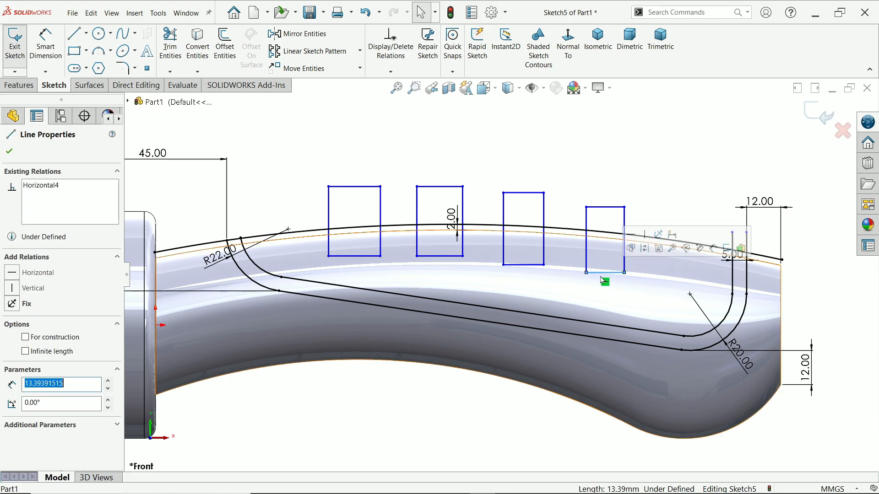
{"action": "left_click", "coordinate": [527, 265], "text": "ctrl"}
{"action": "left_click", "coordinate": [435, 256], "text": "ctrl"}
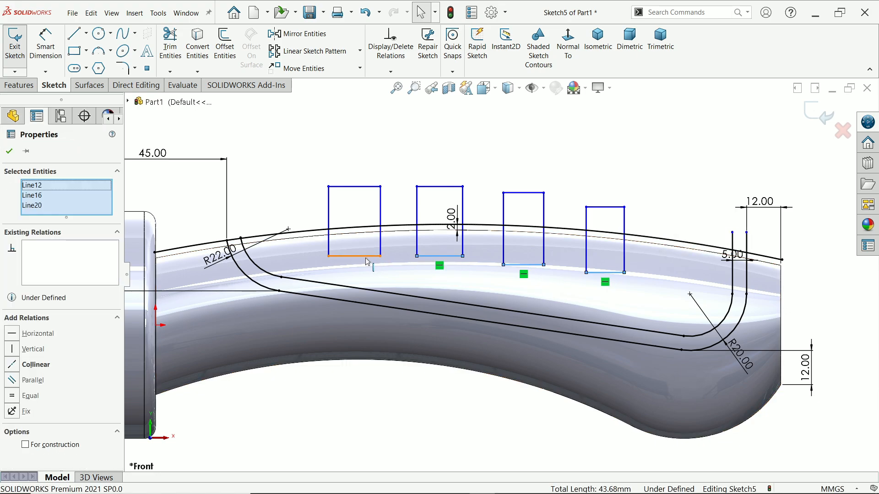
{"action": "left_click", "coordinate": [366, 258], "text": "ctrl"}
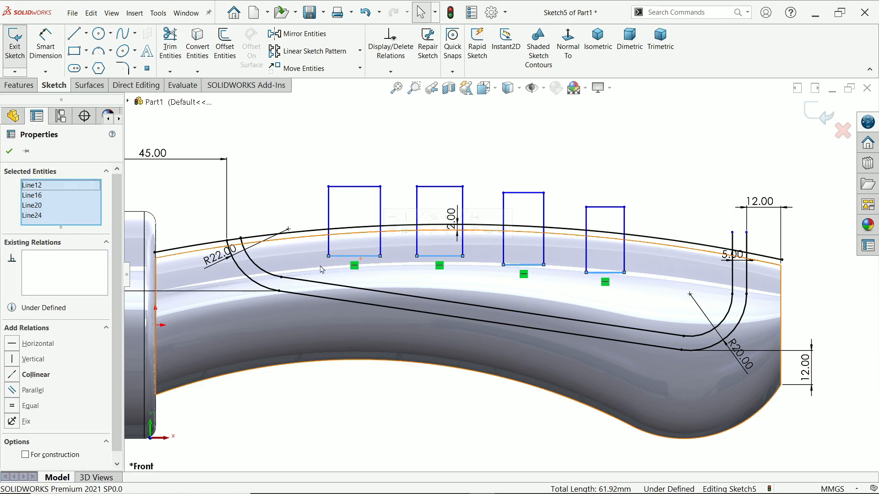
{"action": "left_click", "coordinate": [30, 407]}
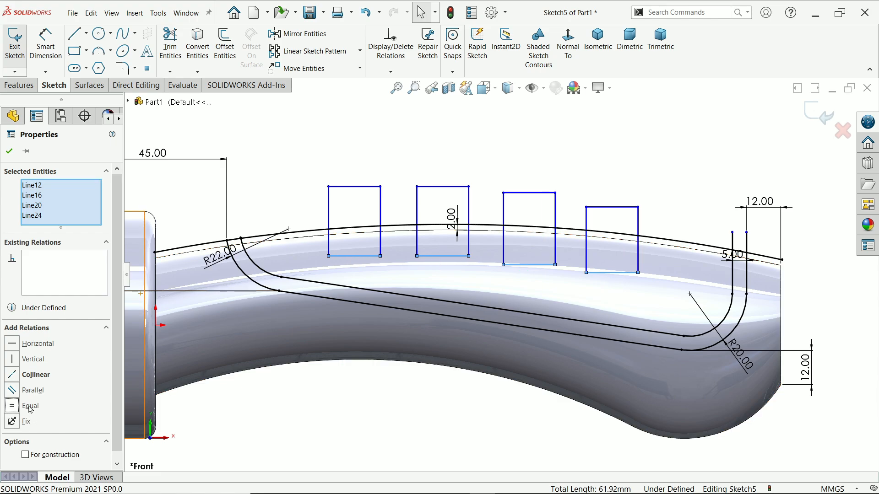
{"action": "left_click", "coordinate": [9, 153]}
Make the bottom edges of the two slot rectangles nearest the flange collinear.
{"action": "left_click", "coordinate": [439, 256]}
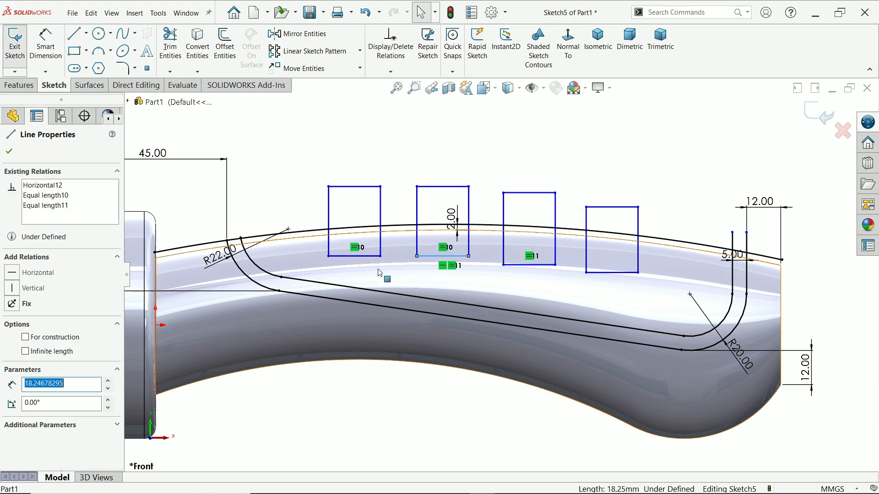
{"action": "left_click", "coordinate": [366, 257], "text": "ctrl"}
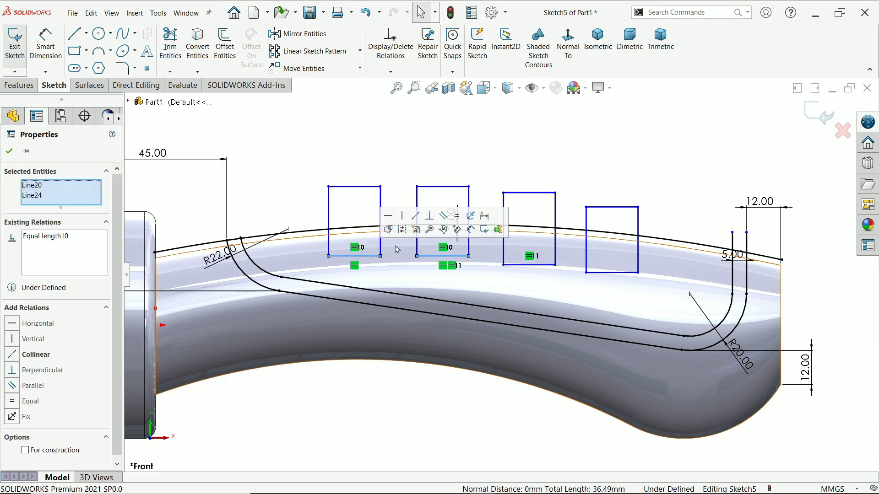
{"action": "left_click", "coordinate": [416, 218]}
{"action": "left_click", "coordinate": [9, 151]}
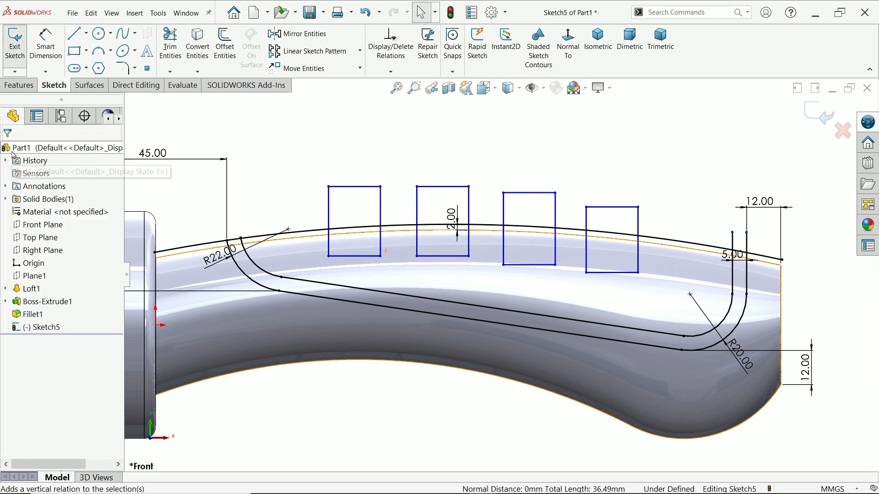
Dimension the width of the slot rectangle nearest the handle's free end as 15 mm and finish dimensioning.
{"action": "left_click", "coordinate": [46, 46]}
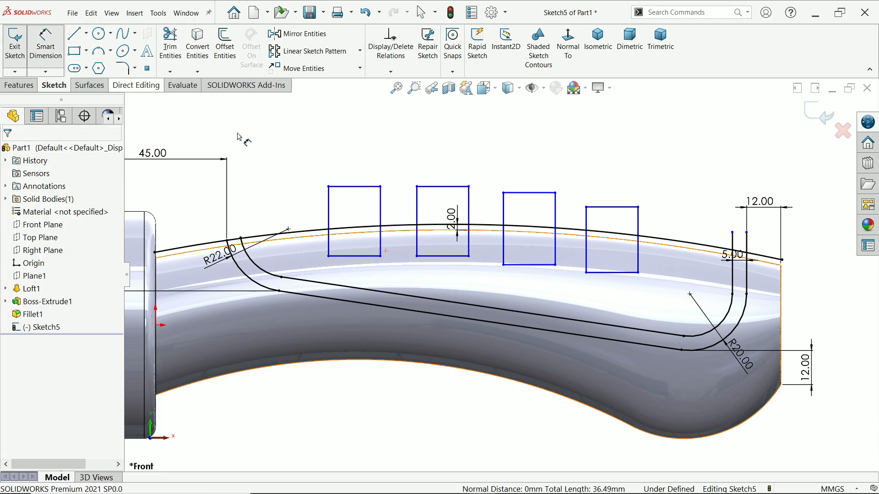
{"action": "left_click", "coordinate": [612, 273]}
{"action": "left_click", "coordinate": [613, 294]}
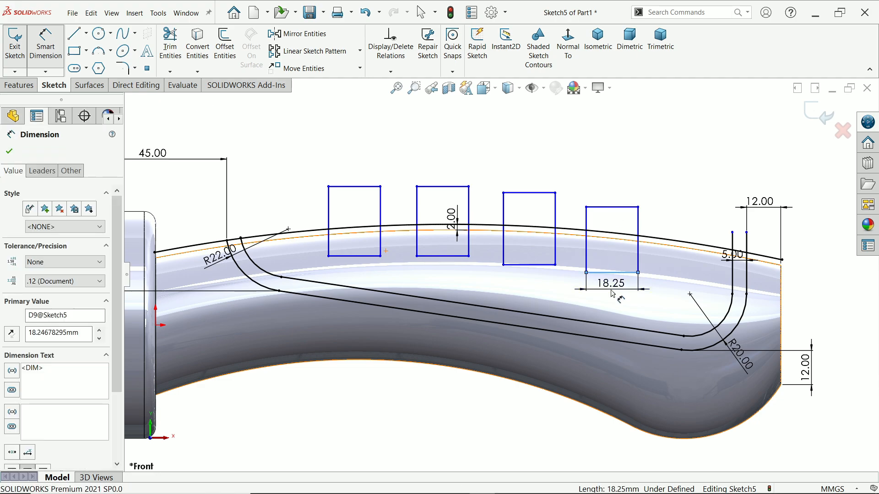
{"action": "type", "text": "15"}
{"action": "key", "text": "Return"}
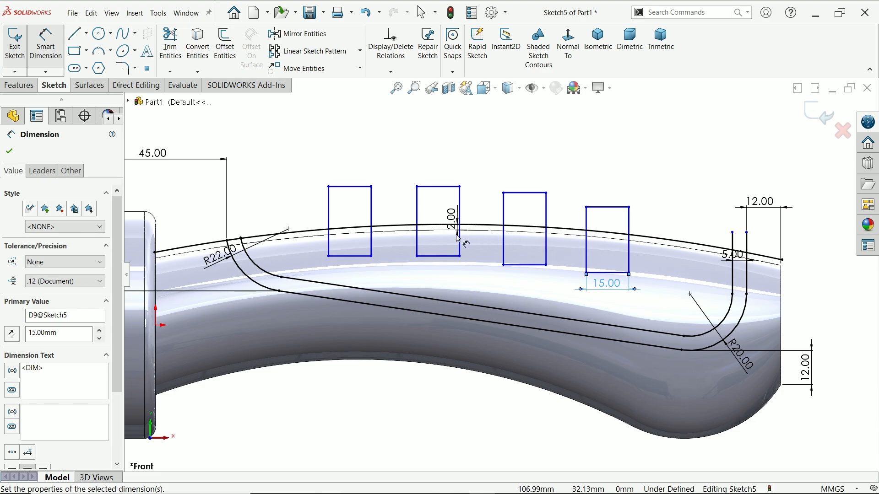
{"action": "scroll", "coordinate": [458, 238], "scroll_direction": "down", "scroll_amount": 1}
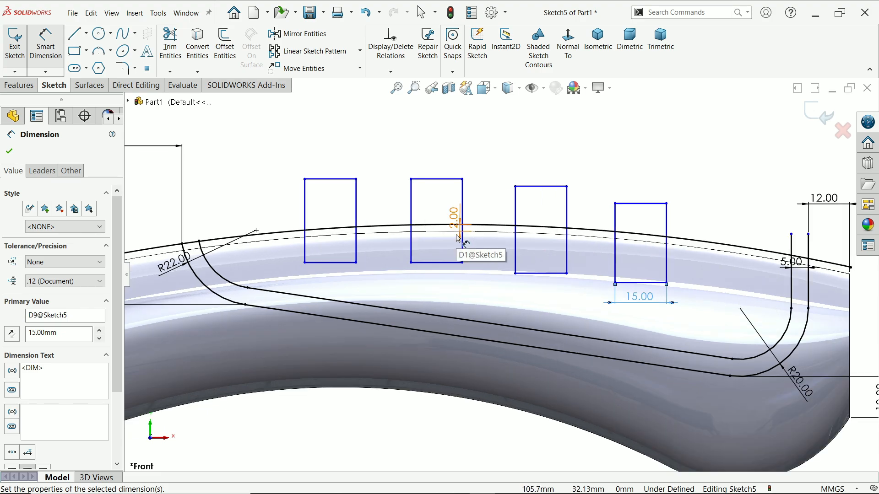
{"action": "left_click", "coordinate": [9, 152]}
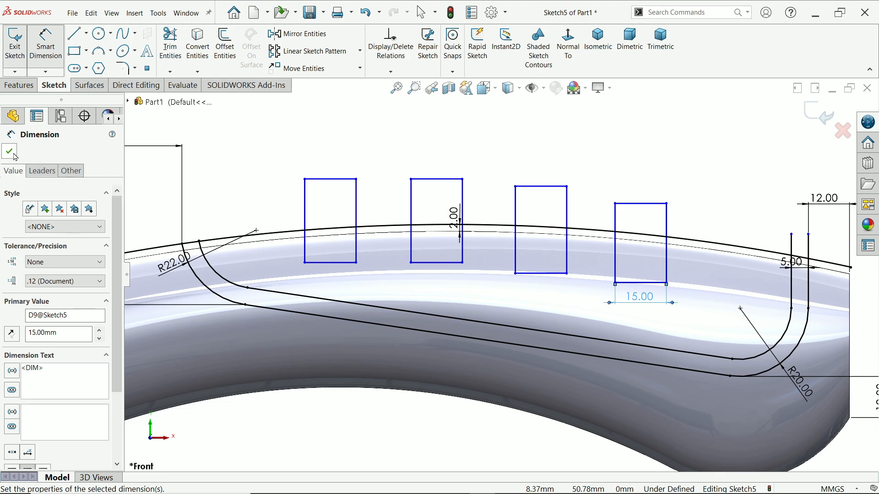
Trim away the portions of the four slot rectangles and the outline's two vertical end lines that extend above the upper curve.
{"action": "left_click", "coordinate": [171, 52]}
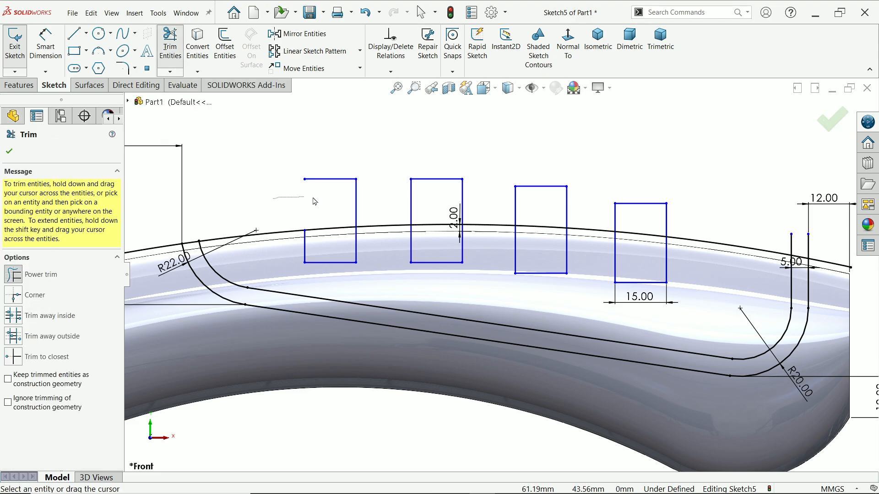
{"action": "left_click_drag", "start_coordinate": [340, 188], "coordinate": [355, 206]}
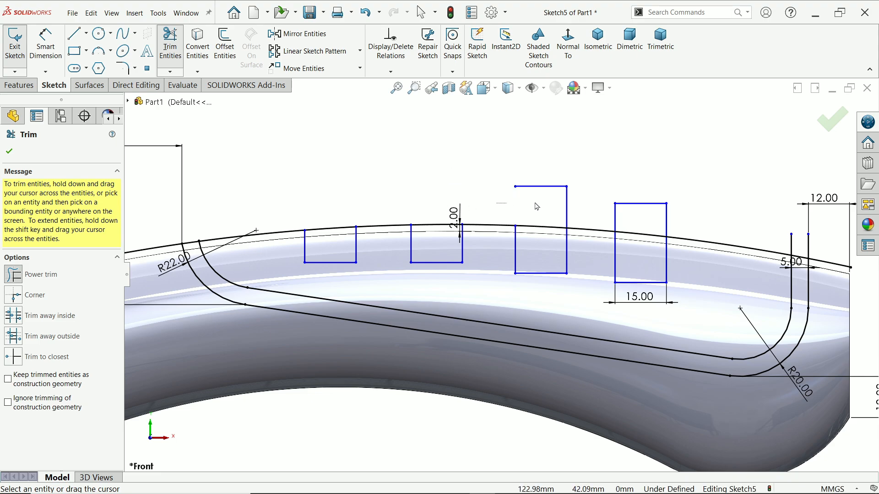
{"action": "mouse_move", "coordinate": [537, 207]}
{"action": "left_mouse_down"}
{"action": "mouse_move", "coordinate": [567, 184]}
{"action": "mouse_move", "coordinate": [549, 200]}
{"action": "left_mouse_up"}
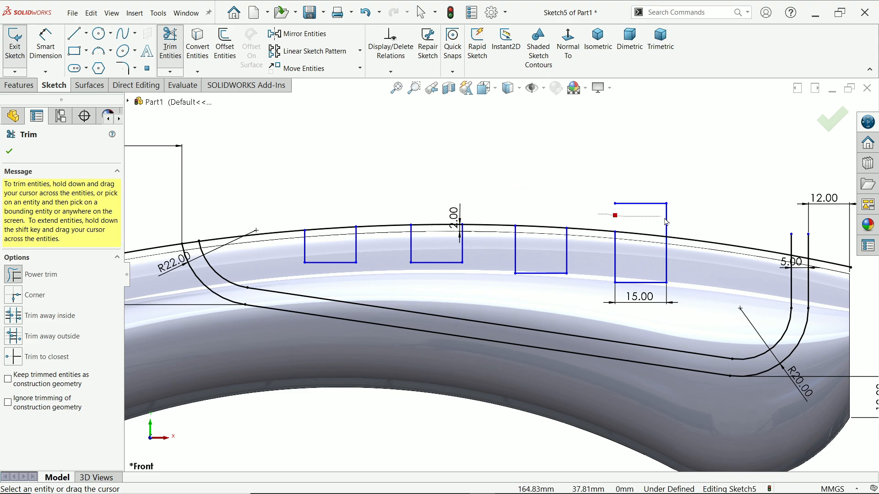
{"action": "scroll", "coordinate": [728, 251], "scroll_direction": "down", "scroll_amount": 3}
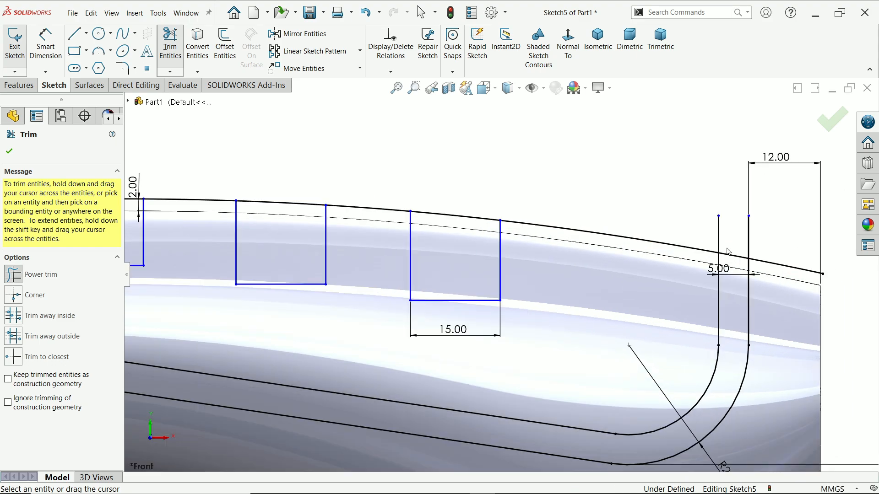
{"action": "left_click_drag", "start_coordinate": [758, 237], "coordinate": [749, 238]}
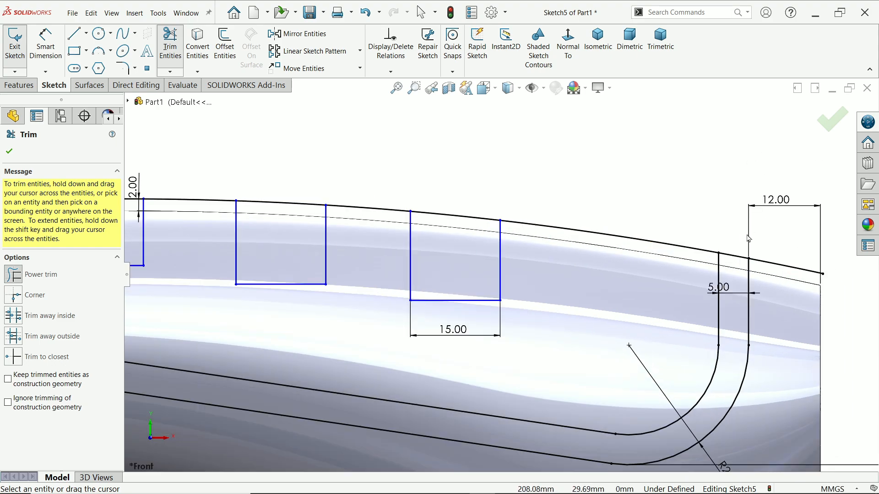
Try to trim the upper curve's overhang beyond the outer vertical line at the handle's free end.
{"action": "scroll", "coordinate": [645, 225], "scroll_direction": "up", "scroll_amount": 2}
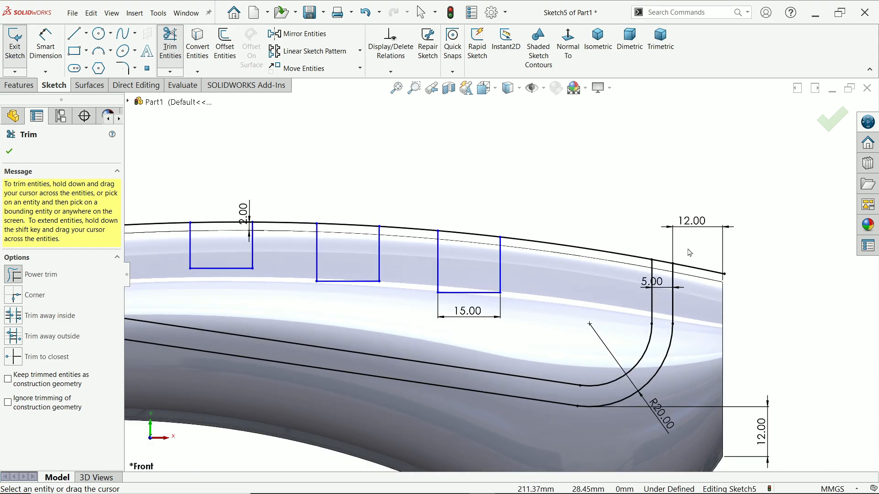
{"action": "scroll", "coordinate": [685, 253], "scroll_direction": "down", "scroll_amount": 2}
{"action": "left_click_drag", "start_coordinate": [687, 290], "coordinate": [687, 293]}
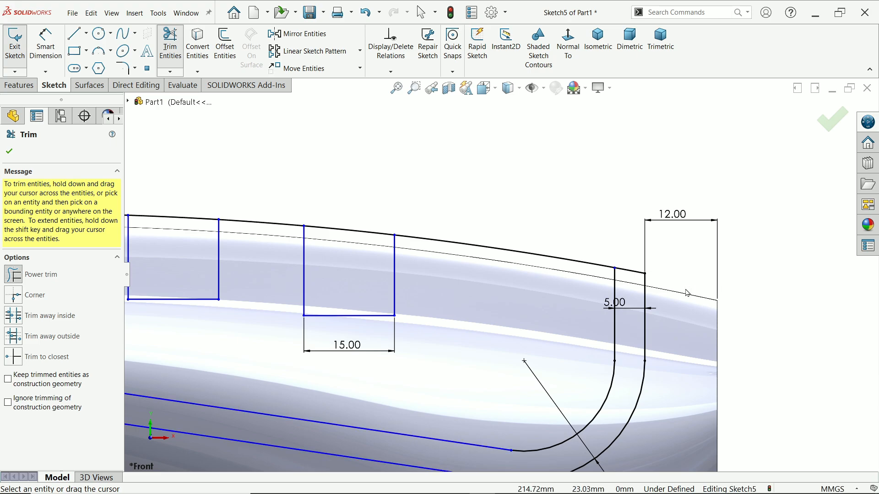
{"action": "scroll", "coordinate": [575, 287], "scroll_direction": "up", "scroll_amount": 1}
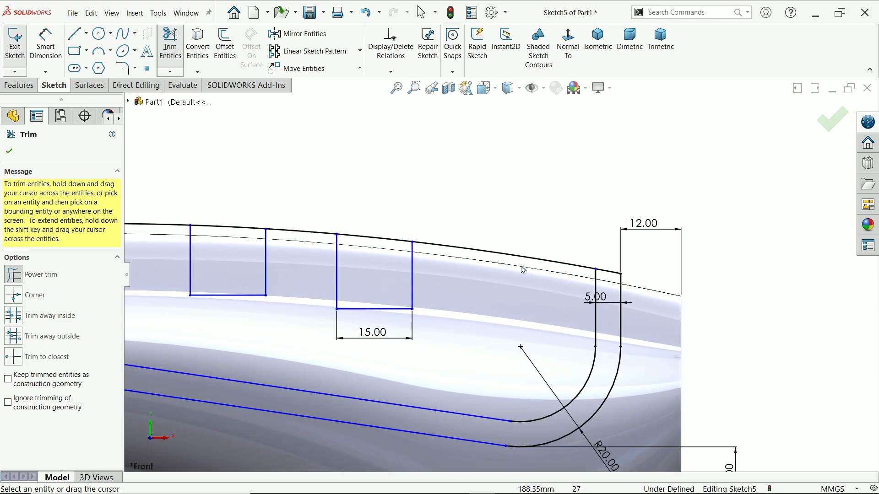
{"action": "scroll", "coordinate": [522, 267], "scroll_direction": "down", "scroll_amount": 1}
{"action": "scroll", "coordinate": [415, 271], "scroll_direction": "up", "scroll_amount": 1}
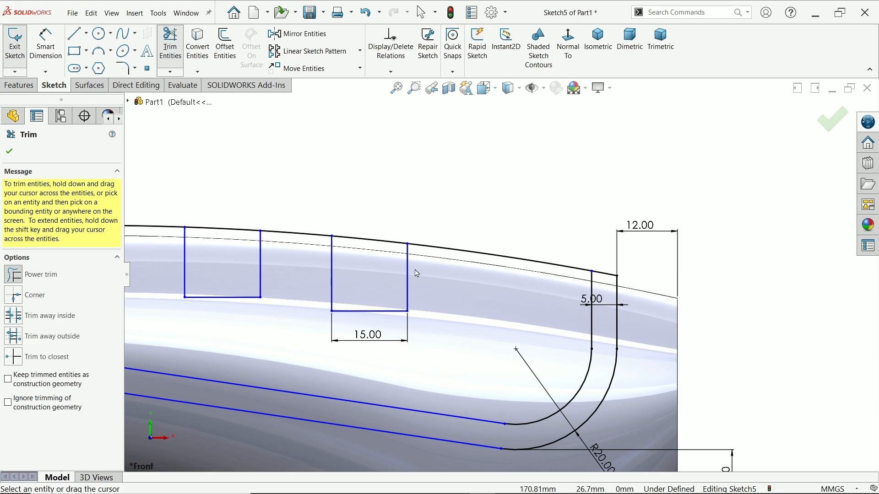
{"action": "left_click", "coordinate": [366, 13]}
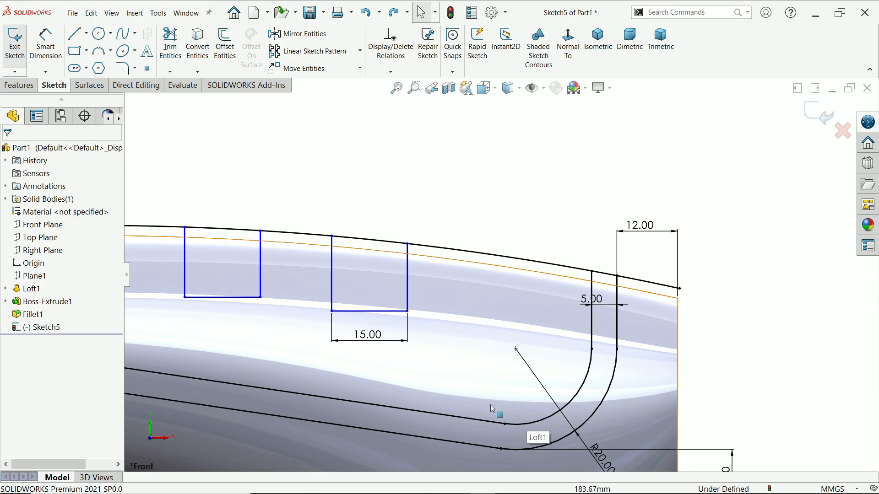
Dimension the vertical distance from the flange's upper corner to the bottom edge of the slot nearest the flange as 20 mm.
{"action": "scroll", "coordinate": [547, 184], "scroll_direction": "up", "scroll_amount": 2}
{"action": "middle_click_drag", "start_coordinate": [383, 198], "coordinate": [552, 177]}
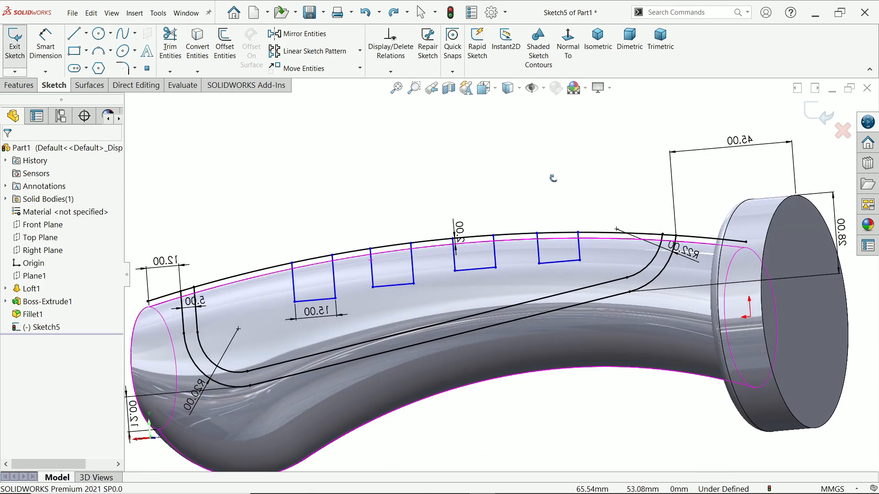
{"action": "left_click", "coordinate": [567, 45]}
{"action": "scroll", "coordinate": [513, 270], "scroll_direction": "down", "scroll_amount": 4}
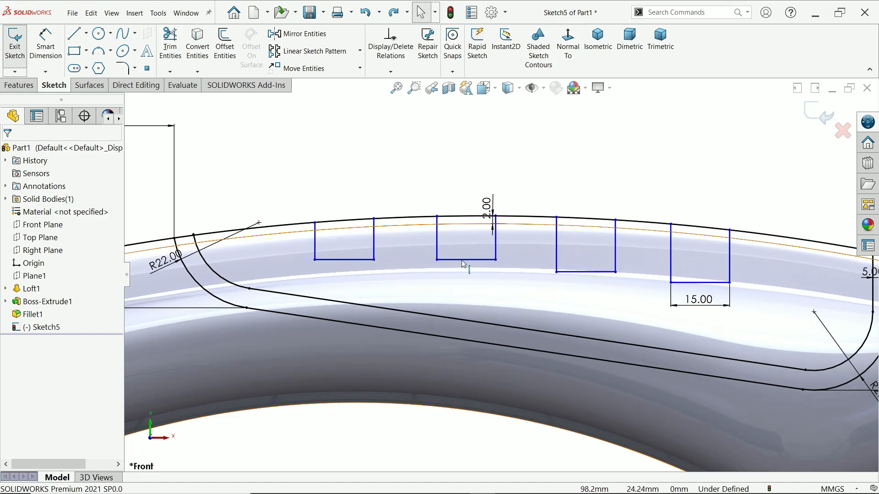
{"action": "left_click", "coordinate": [46, 45]}
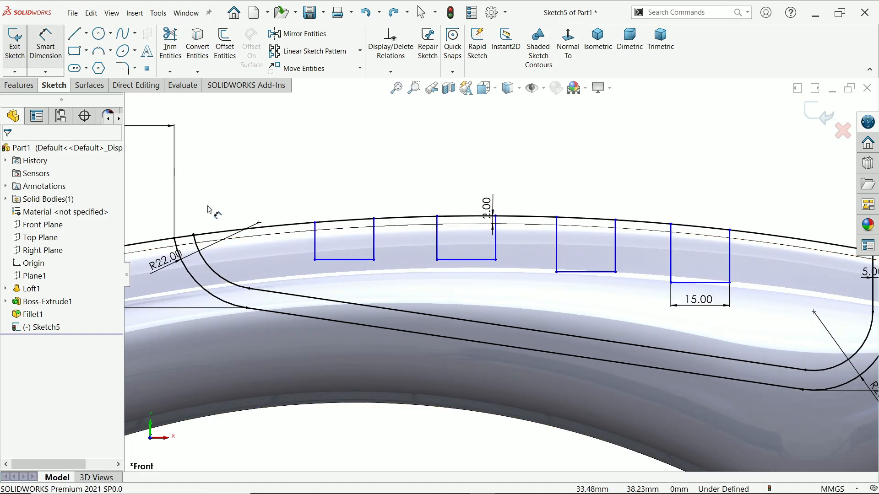
{"action": "left_click", "coordinate": [324, 260]}
{"action": "key", "text": "f"}
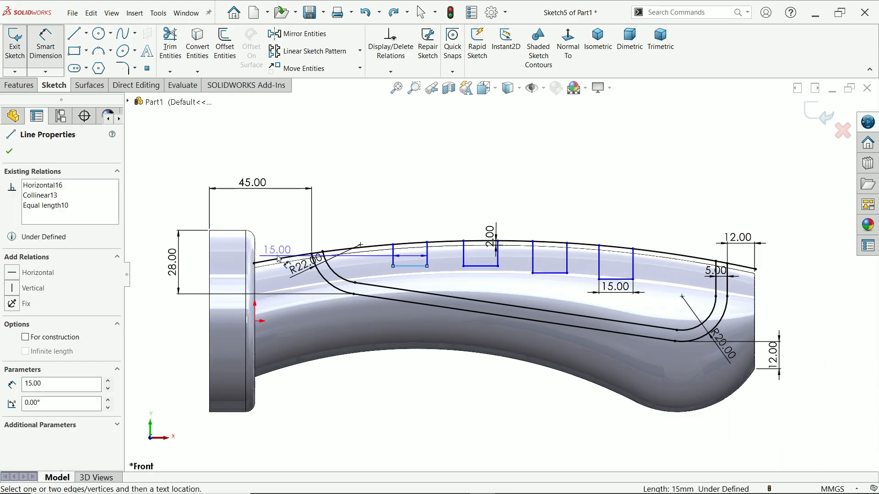
{"action": "scroll", "coordinate": [231, 227], "scroll_direction": "down", "scroll_amount": 2}
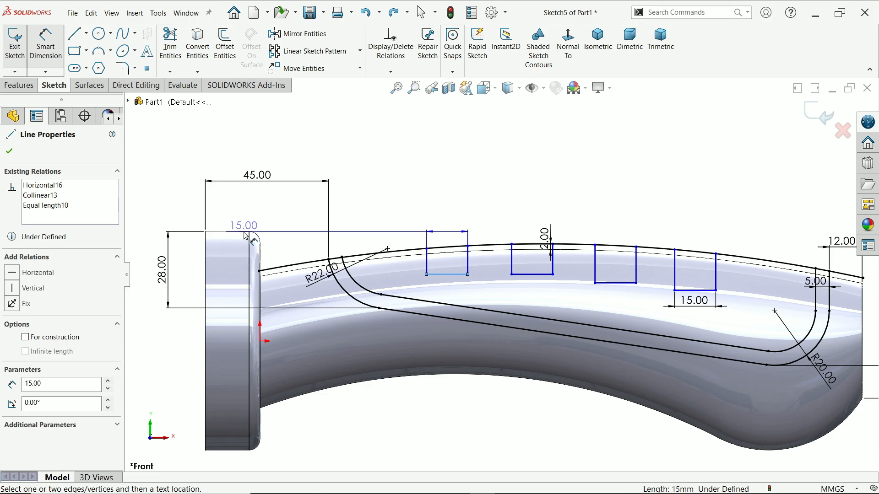
{"action": "left_click", "coordinate": [206, 232]}
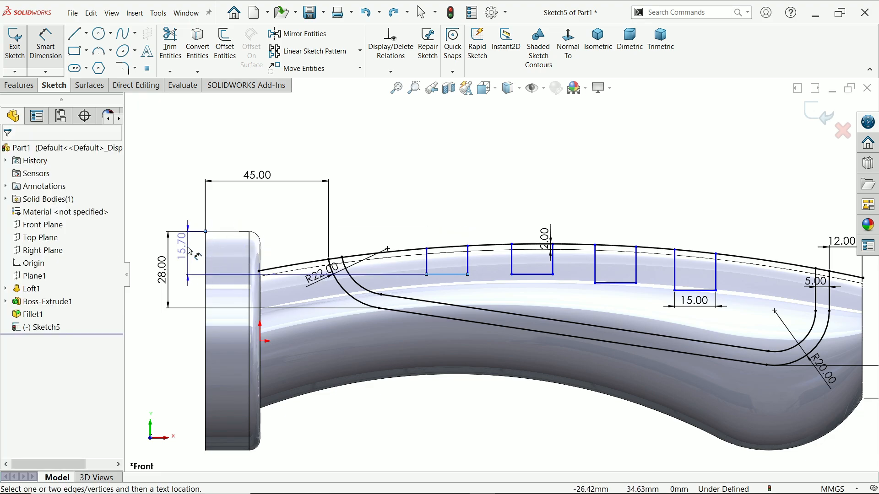
{"action": "left_click", "coordinate": [190, 251]}
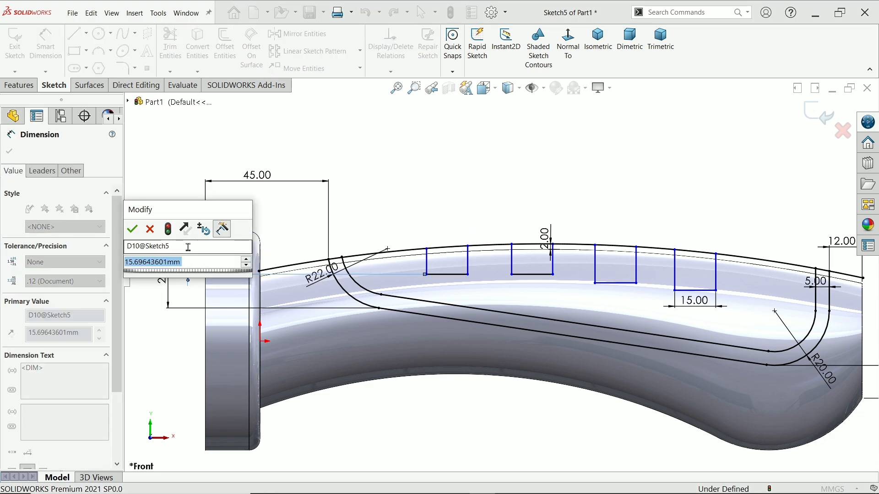
{"action": "type", "text": "20"}
{"action": "key", "text": "Return"}
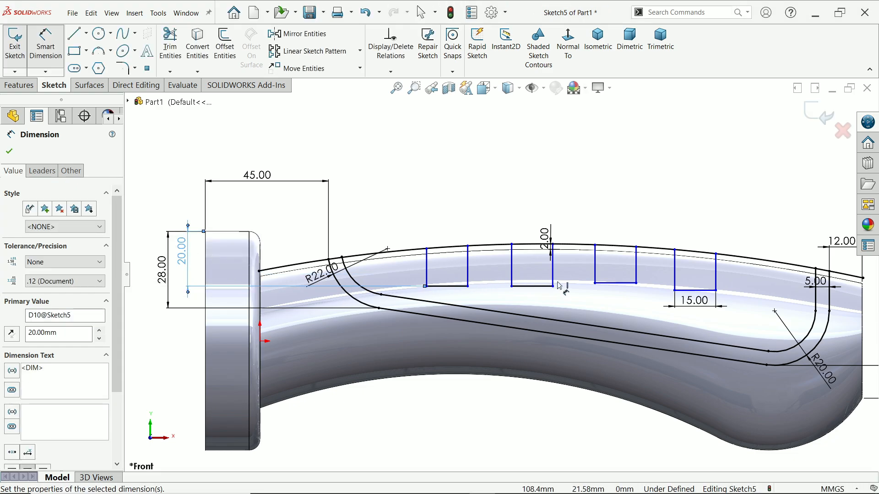
{"action": "scroll", "coordinate": [577, 279], "scroll_direction": "down", "scroll_amount": 2}
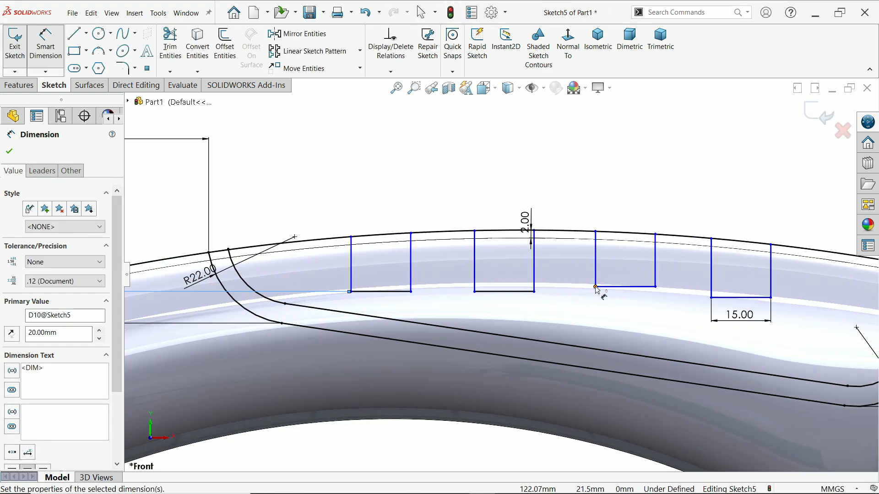
{"action": "left_click", "coordinate": [10, 151]}
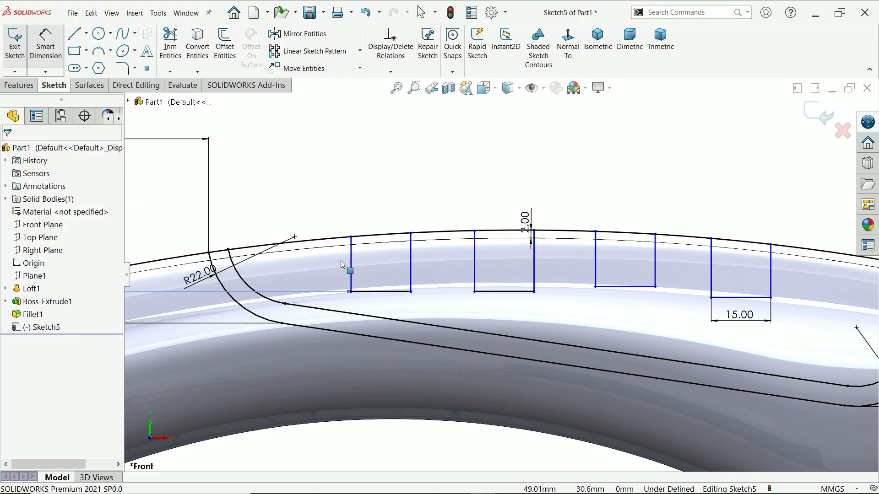
Lower the bottom edges of the two slots nearest the handle's free end, making the outermost slot the deepest.
{"action": "left_click", "coordinate": [626, 287]}
{"action": "left_click_drag", "start_coordinate": [627, 300], "coordinate": [628, 304]}
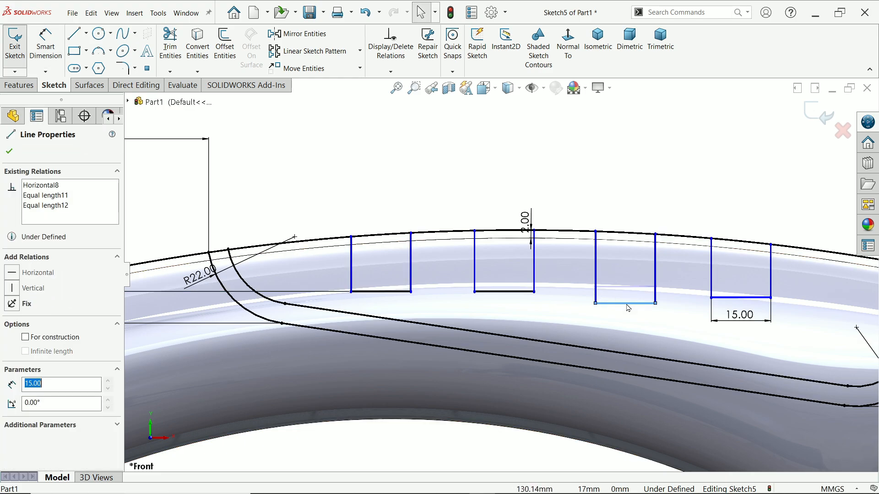
{"action": "left_click_drag", "start_coordinate": [732, 299], "coordinate": [732, 321]}
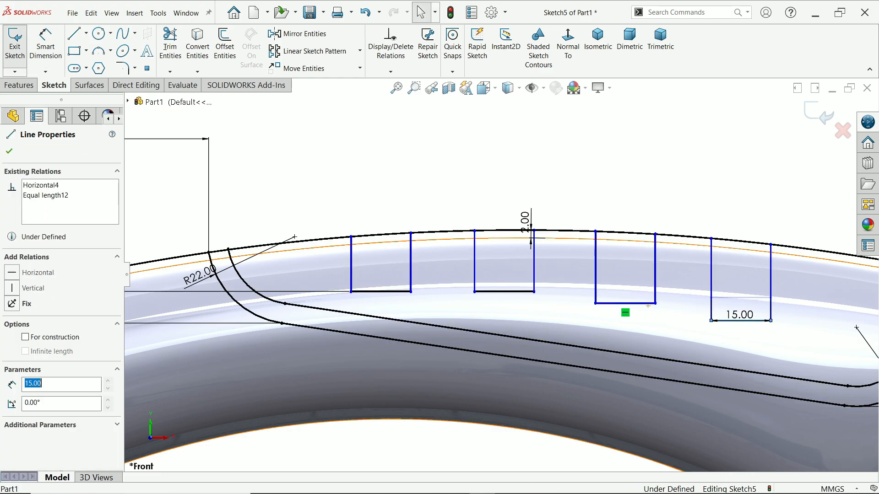
Dimension the vertical distance between the bottom edges of the second and third slots from the flange as 5 mm.
{"action": "left_click", "coordinate": [46, 50]}
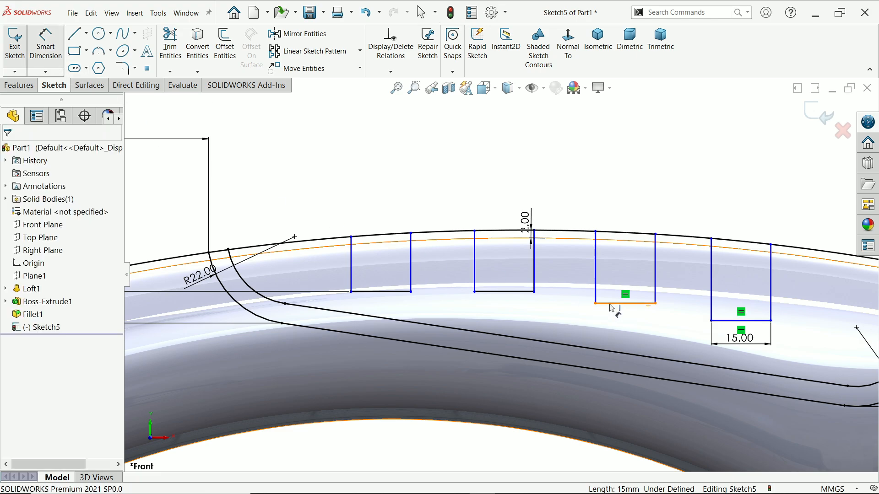
{"action": "left_click", "coordinate": [611, 303]}
{"action": "left_click", "coordinate": [528, 291]}
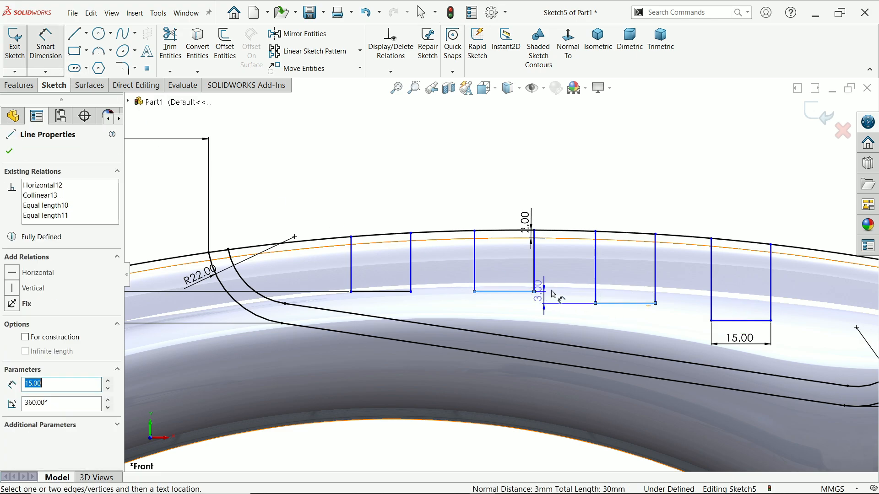
{"action": "left_click", "coordinate": [565, 294]}
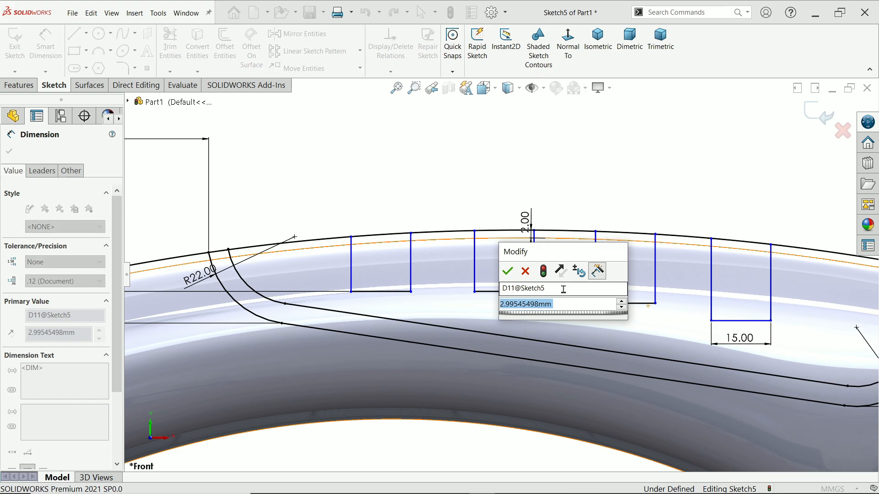
{"action": "type", "text": "5"}
{"action": "key", "text": "Return"}
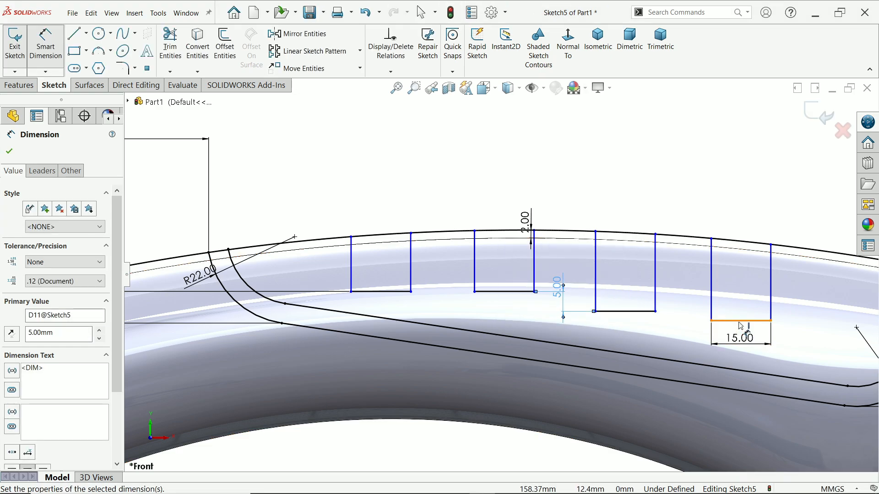
Dimension the vertical distance between the bottom edges of the third and fourth slots from the flange as 5 mm.
{"action": "left_click", "coordinate": [631, 311]}
{"action": "left_click", "coordinate": [634, 311]}
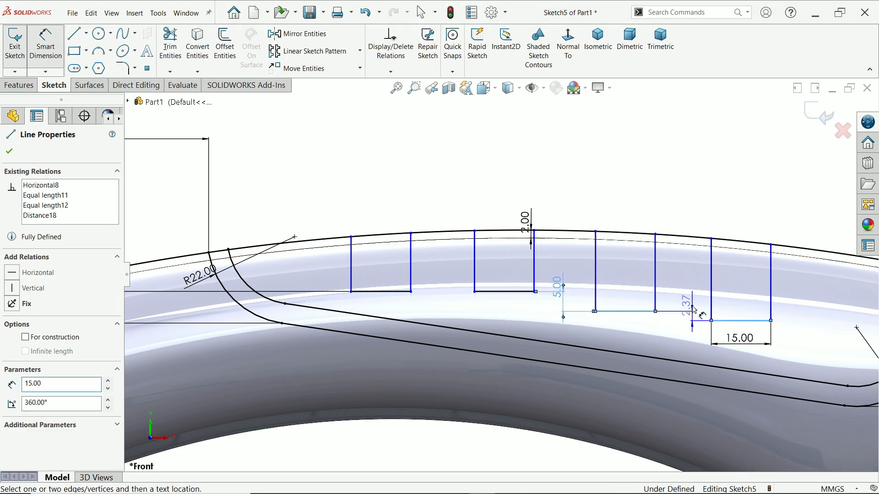
{"action": "left_click", "coordinate": [692, 305]}
{"action": "type", "text": "5"}
{"action": "key", "text": "Return"}
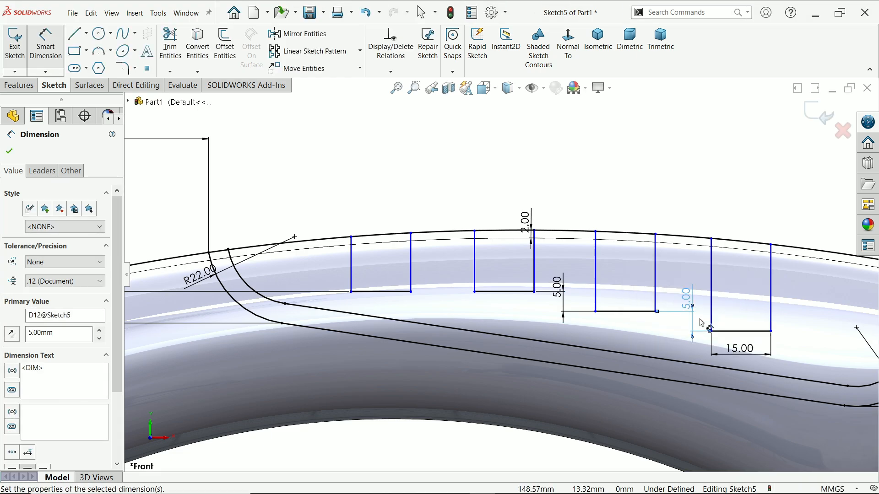
Dimension the outermost slot's far side 60 mm horizontally from the edge of the handle's free end.
{"action": "scroll", "coordinate": [677, 311], "scroll_direction": "up", "scroll_amount": 3}
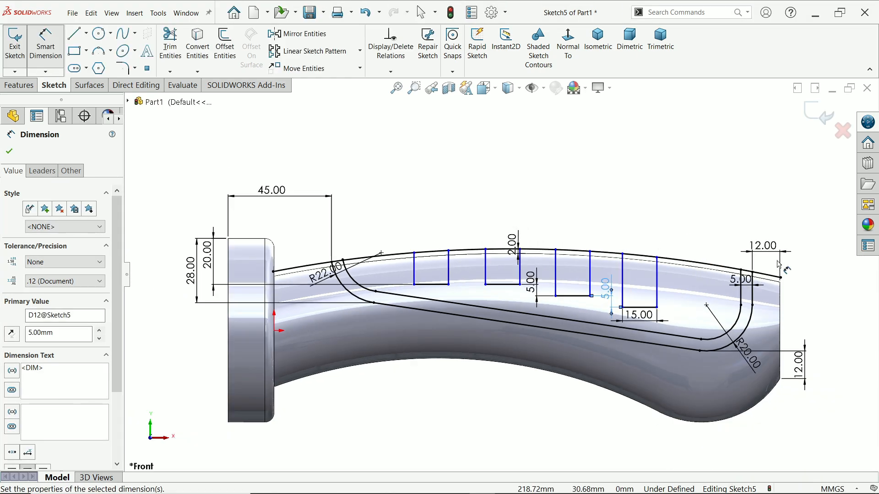
{"action": "scroll", "coordinate": [777, 266], "scroll_direction": "down", "scroll_amount": 2}
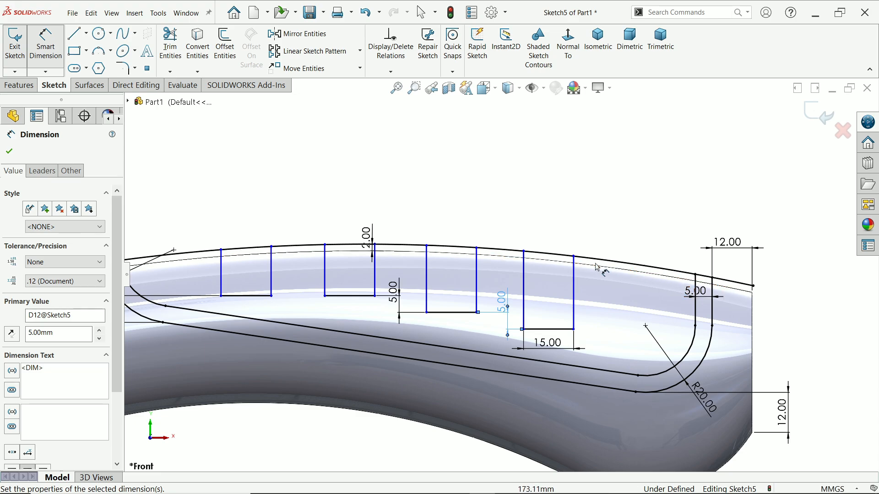
{"action": "left_click", "coordinate": [574, 280]}
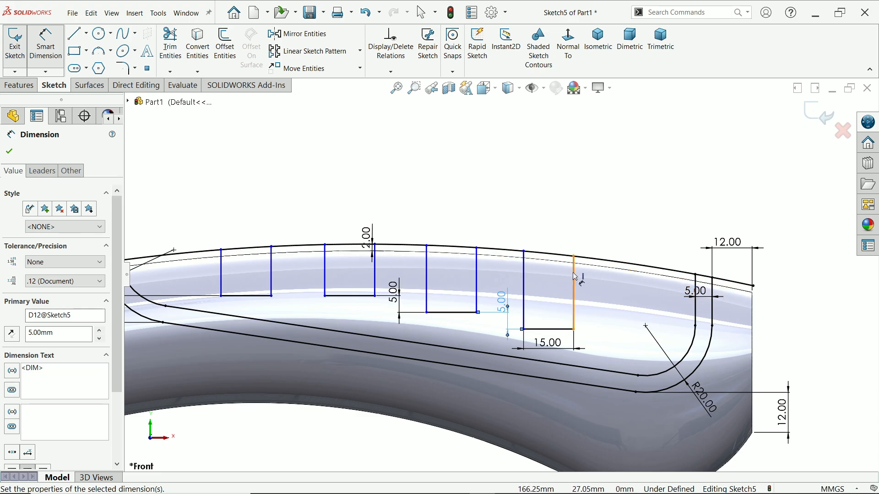
{"action": "left_click", "coordinate": [752, 309]}
{"action": "left_click", "coordinate": [675, 203]}
{"action": "type", "text": "60"}
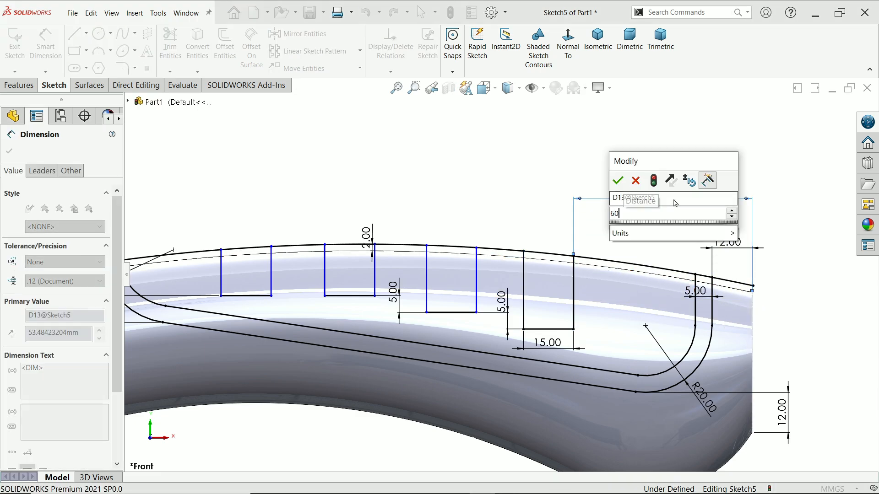
{"action": "key", "text": "Return"}
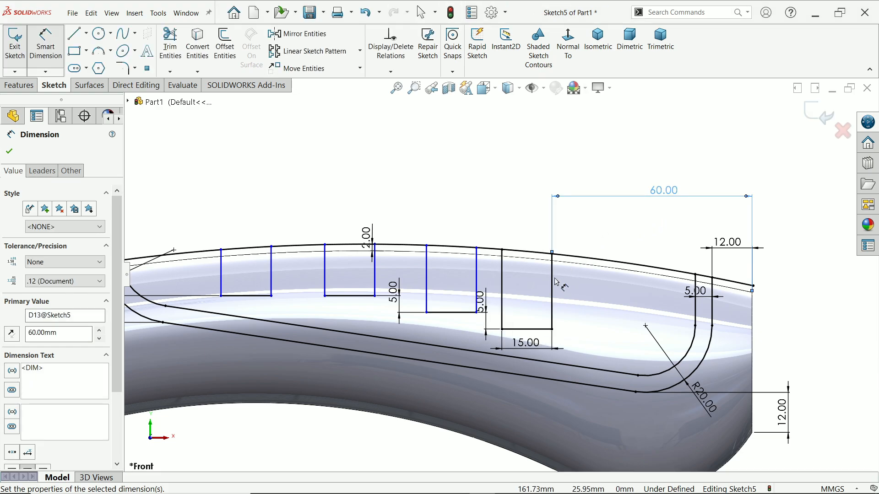
Dimension the third slot's side nearest the free end 90 mm from the handle's end edge.
{"action": "left_click", "coordinate": [477, 274]}
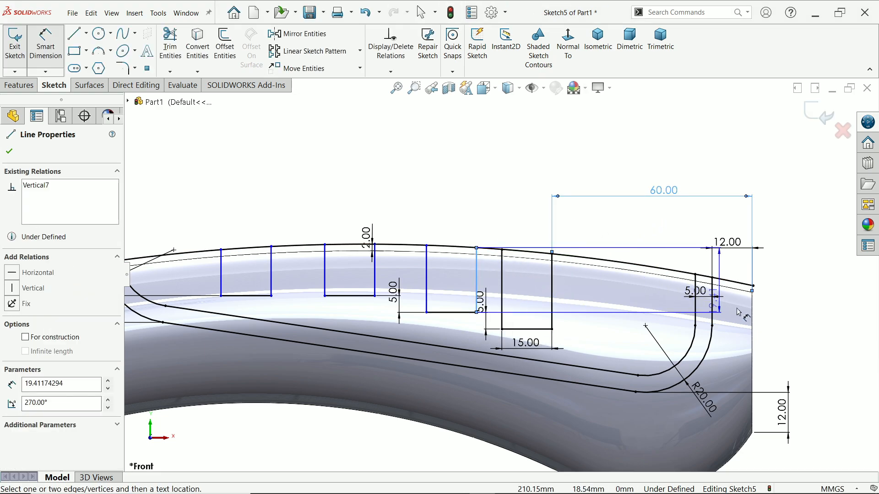
{"action": "left_click", "coordinate": [753, 319]}
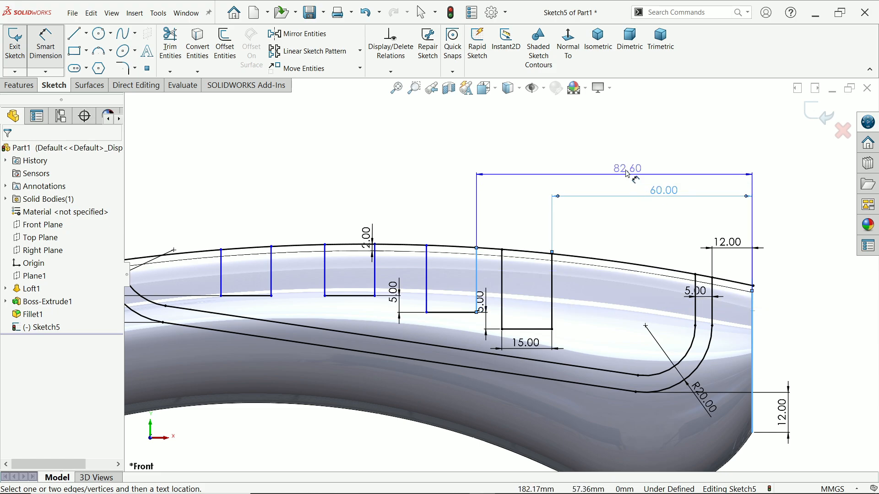
{"action": "left_click", "coordinate": [627, 173]}
{"action": "type", "text": "90"}
{"action": "key", "text": "Return"}
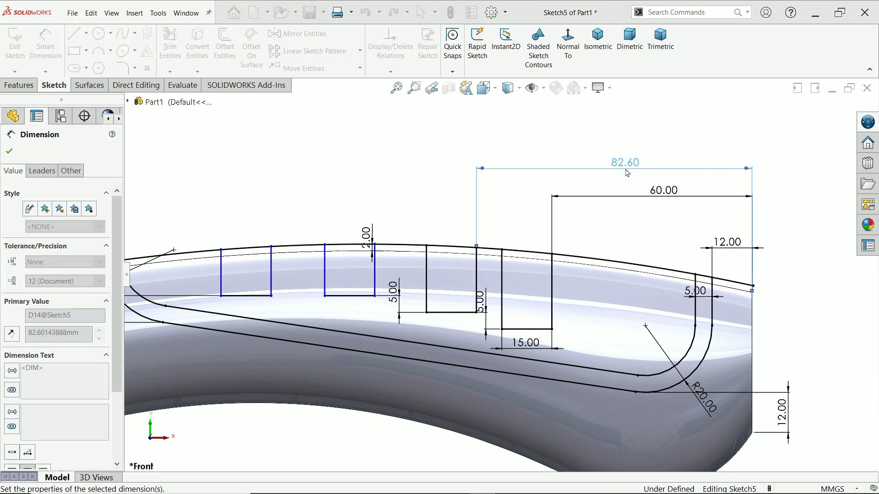
Dimension the second slot's side nearest the free end 125 mm from the handle's end edge.
{"action": "left_click", "coordinate": [375, 262]}
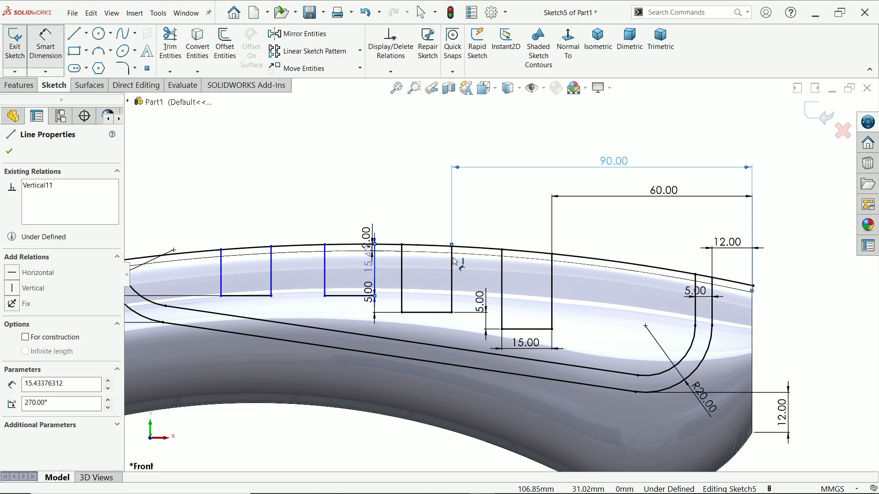
{"action": "left_click", "coordinate": [753, 305]}
{"action": "left_click", "coordinate": [575, 134]}
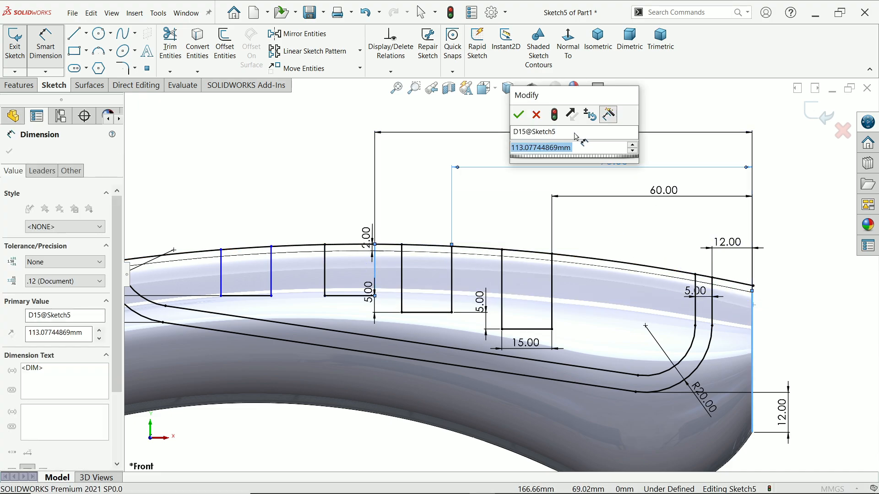
{"action": "type", "text": "125"}
{"action": "key", "text": "Return"}
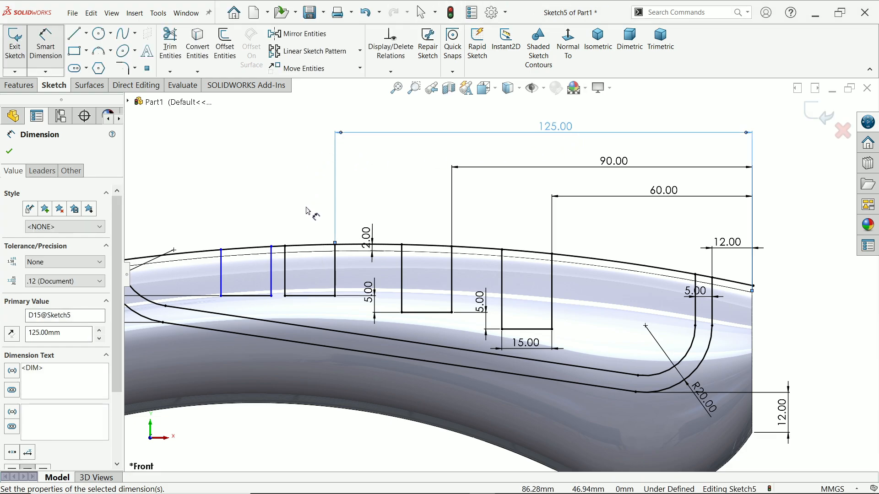
Dimension the first slot's side nearest the flange 70 mm horizontally from the flange's outer face.
{"action": "scroll", "coordinate": [308, 211], "scroll_direction": "up", "scroll_amount": 3}
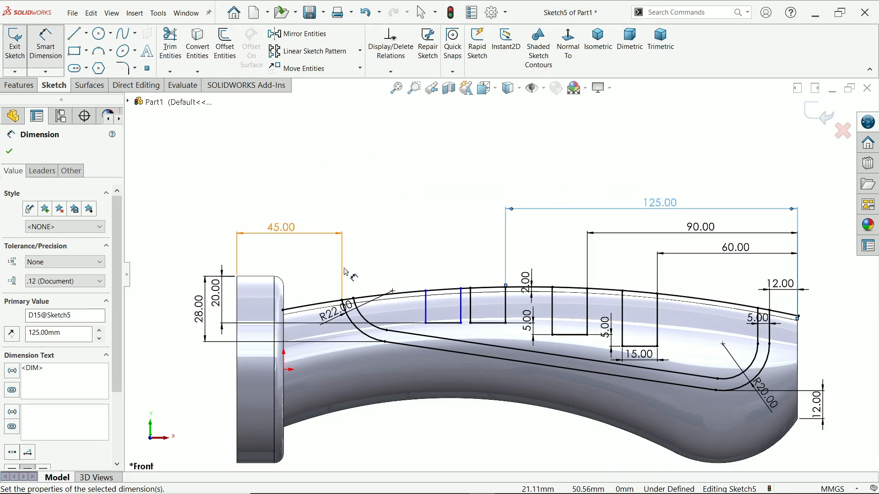
{"action": "scroll", "coordinate": [346, 274], "scroll_direction": "down", "scroll_amount": 3}
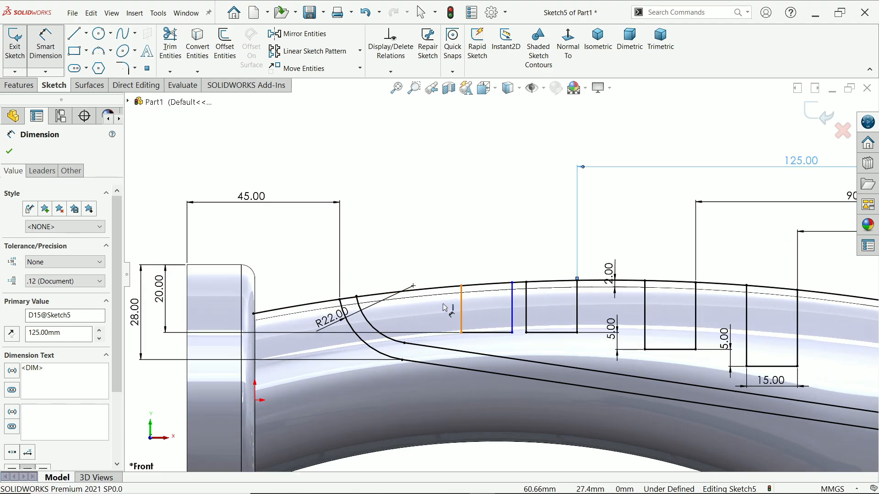
{"action": "left_click", "coordinate": [445, 308]}
{"action": "left_click", "coordinate": [190, 292]}
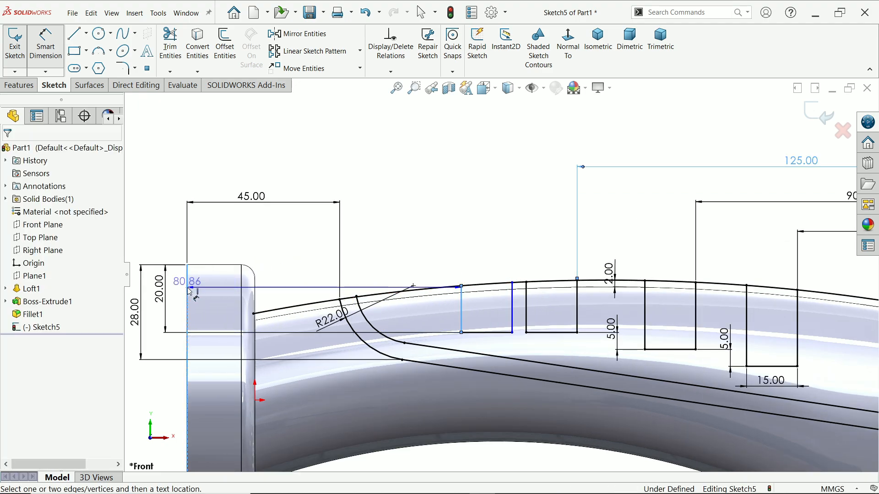
{"action": "left_click", "coordinate": [319, 163]}
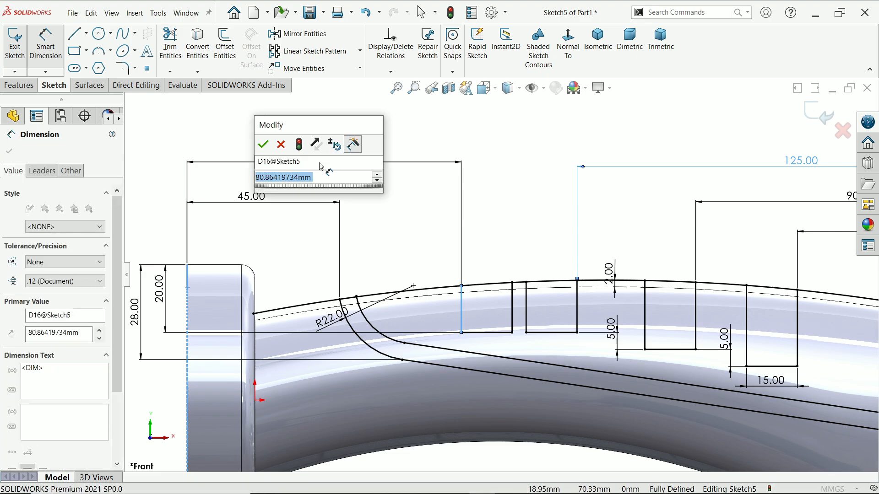
{"action": "type", "text": "70"}
{"action": "key", "text": "Return"}
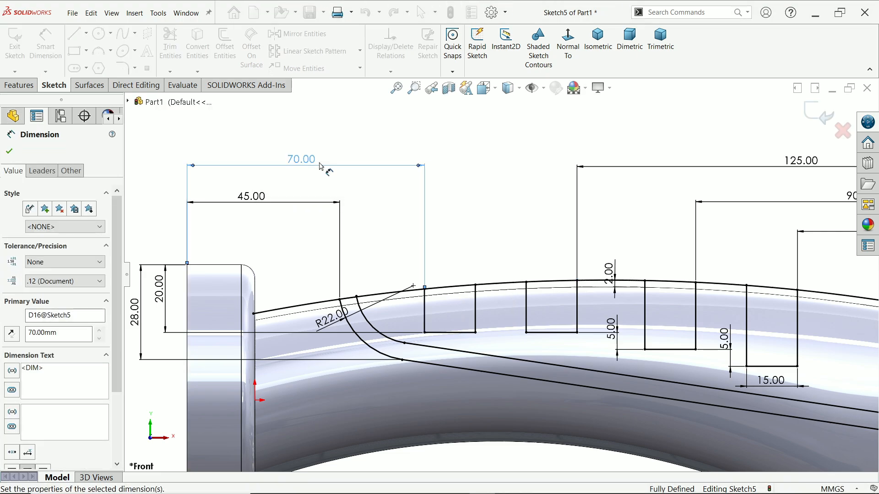
{"action": "left_click", "coordinate": [8, 154]}
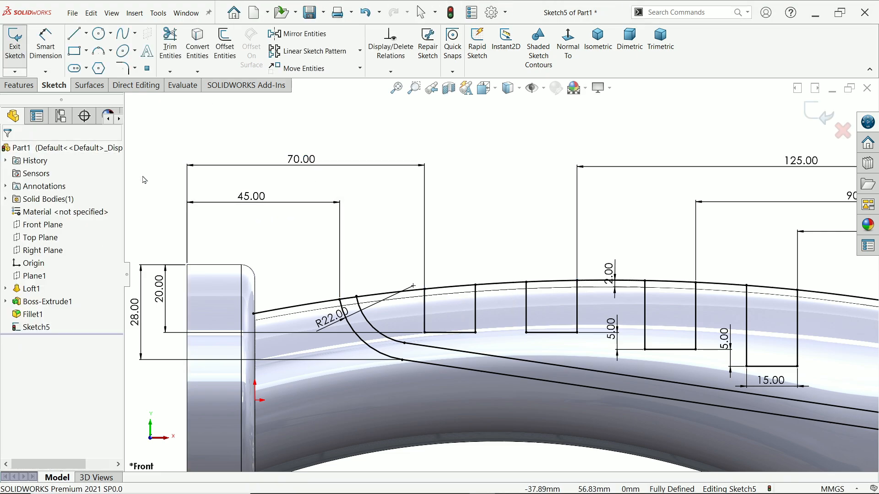
Trim the end of the inner outline's arc that protrudes above the upper curve near the flange.
{"action": "scroll", "coordinate": [338, 202], "scroll_direction": "up", "scroll_amount": 3}
{"action": "scroll", "coordinate": [695, 336], "scroll_direction": "down", "scroll_amount": 2}
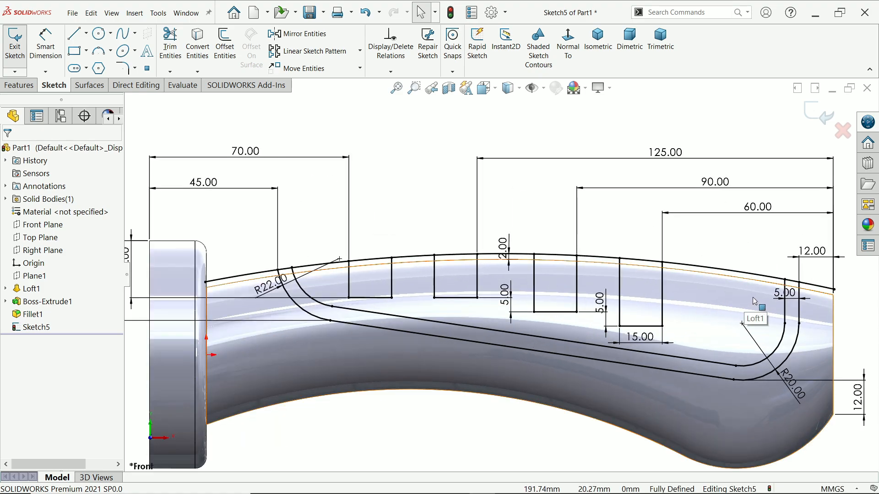
{"action": "scroll", "coordinate": [755, 301], "scroll_direction": "down", "scroll_amount": 1}
{"action": "scroll", "coordinate": [412, 256], "scroll_direction": "up", "scroll_amount": 2}
{"action": "scroll", "coordinate": [318, 259], "scroll_direction": "down", "scroll_amount": 3}
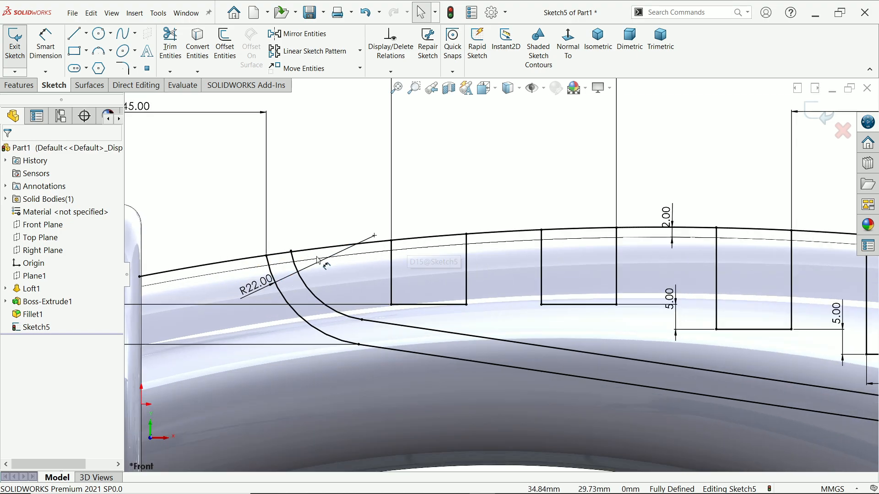
{"action": "scroll", "coordinate": [320, 259], "scroll_direction": "down", "scroll_amount": 3}
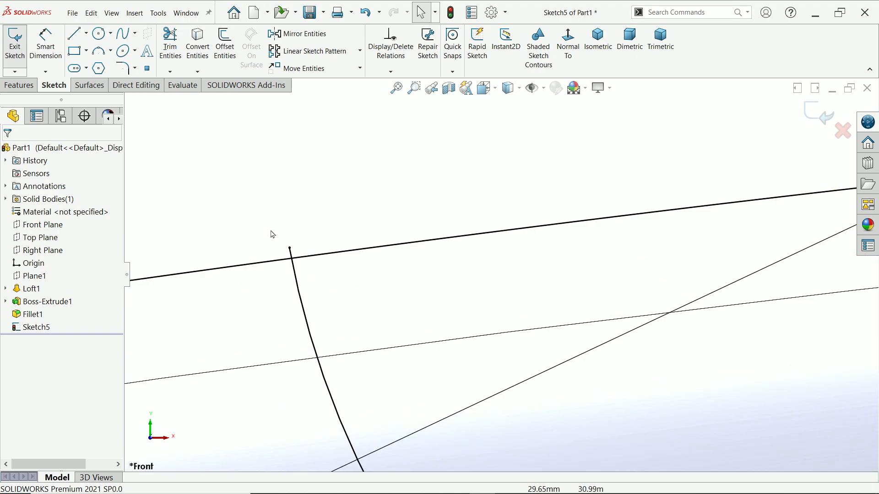
{"action": "left_click", "coordinate": [170, 44]}
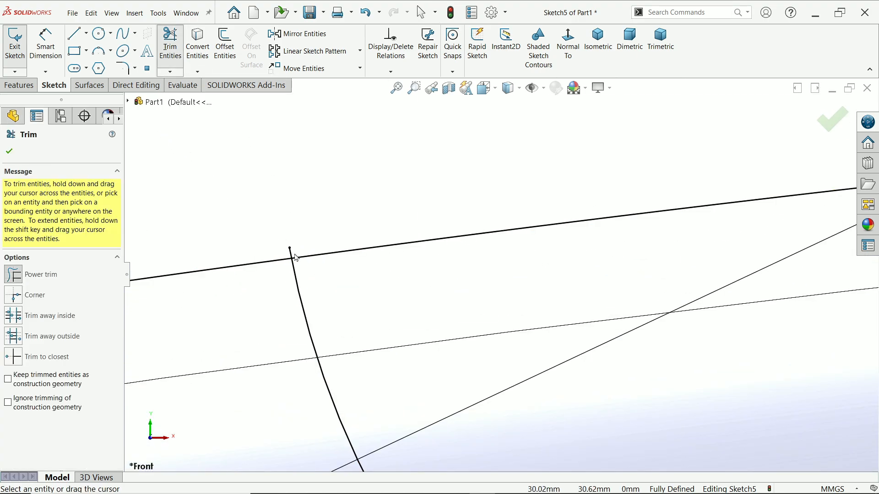
{"action": "scroll", "coordinate": [294, 255], "scroll_direction": "down", "scroll_amount": 3}
{"action": "left_click_drag", "start_coordinate": [319, 259], "coordinate": [343, 257]}
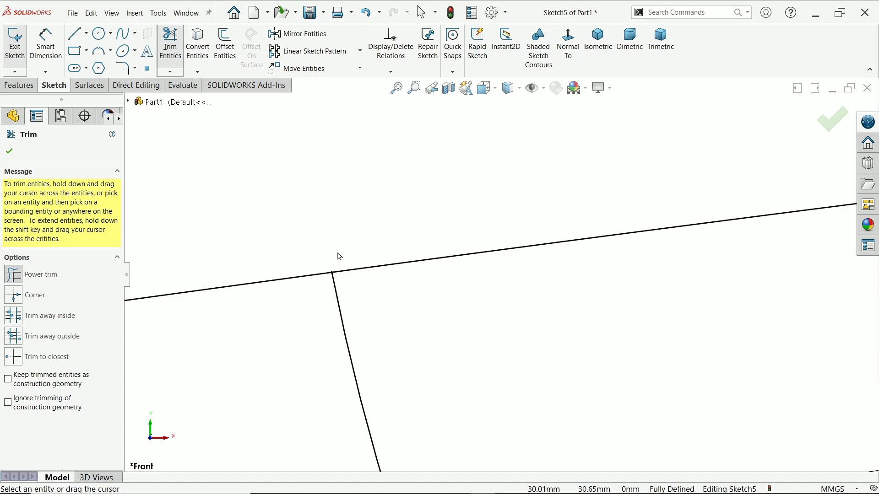
{"action": "left_click", "coordinate": [10, 151]}
Trim away the upper curve's portion between the flange and the outer outline's arc.
{"action": "scroll", "coordinate": [348, 229], "scroll_direction": "up", "scroll_amount": 5}
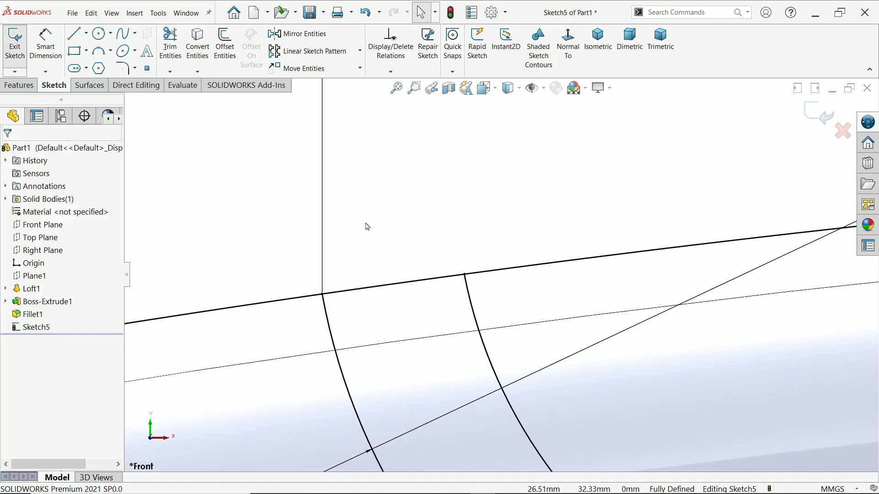
{"action": "scroll", "coordinate": [501, 274], "scroll_direction": "up", "scroll_amount": 3}
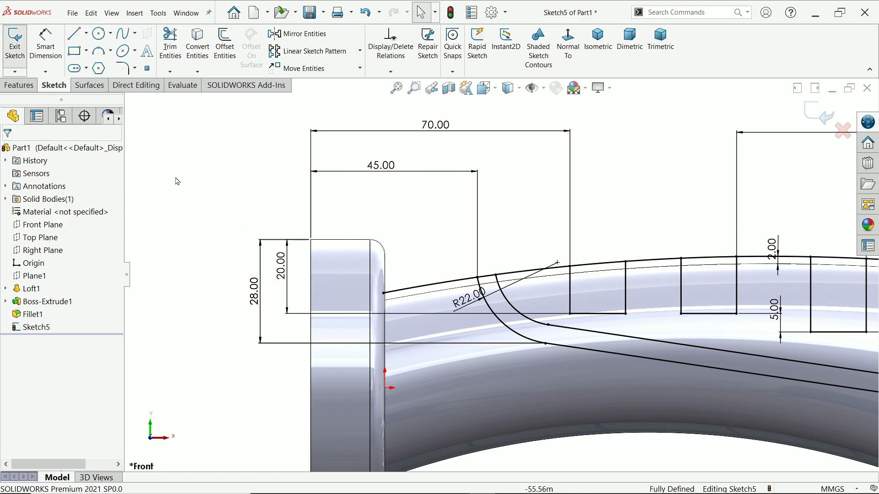
{"action": "left_click", "coordinate": [170, 43]}
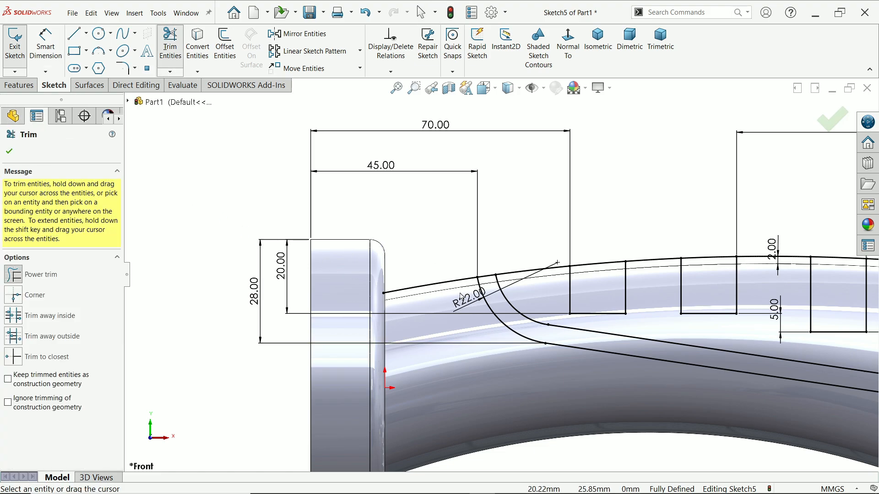
{"action": "scroll", "coordinate": [432, 286], "scroll_direction": "down", "scroll_amount": 3}
{"action": "left_click_drag", "start_coordinate": [420, 279], "coordinate": [423, 288]}
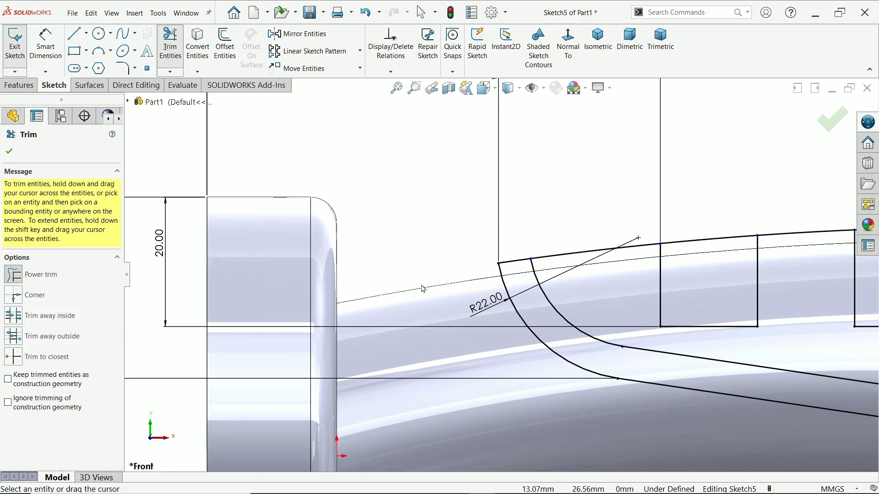
Trim away the upper curve's end that extends past the outer outline at the handle's free end.
{"action": "scroll", "coordinate": [632, 262], "scroll_direction": "up", "scroll_amount": 2}
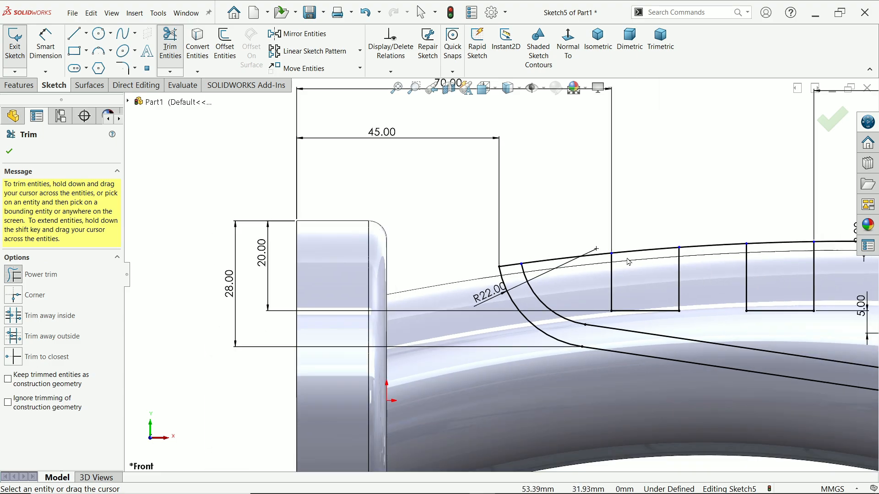
{"action": "scroll", "coordinate": [661, 268], "scroll_direction": "up", "scroll_amount": 3}
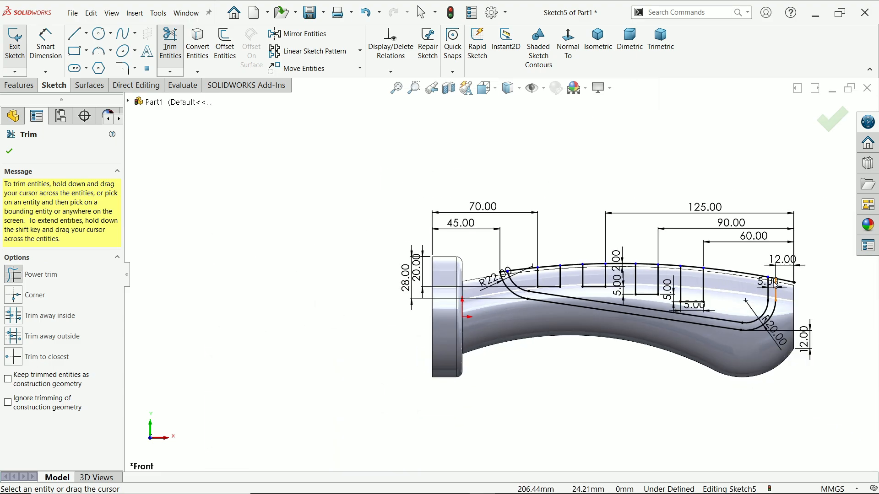
{"action": "scroll", "coordinate": [723, 282], "scroll_direction": "down", "scroll_amount": 5}
{"action": "scroll", "coordinate": [659, 280], "scroll_direction": "down", "scroll_amount": 3}
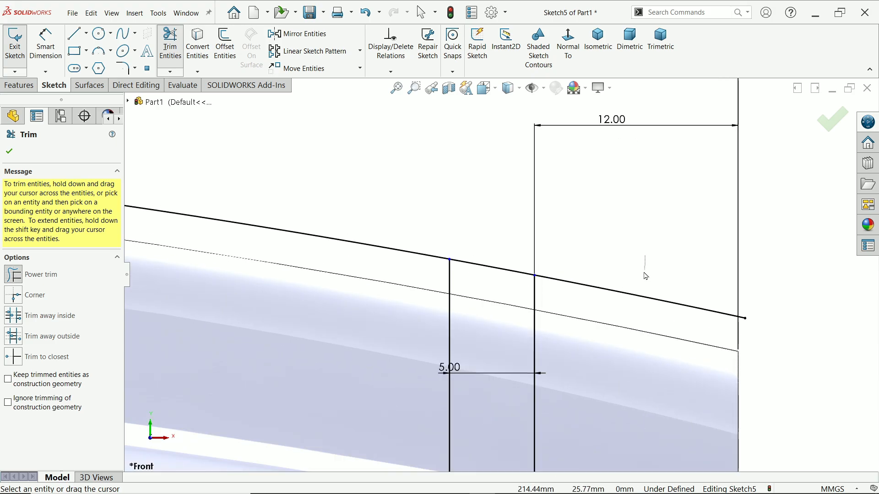
{"action": "left_click_drag", "start_coordinate": [645, 303], "coordinate": [644, 308]}
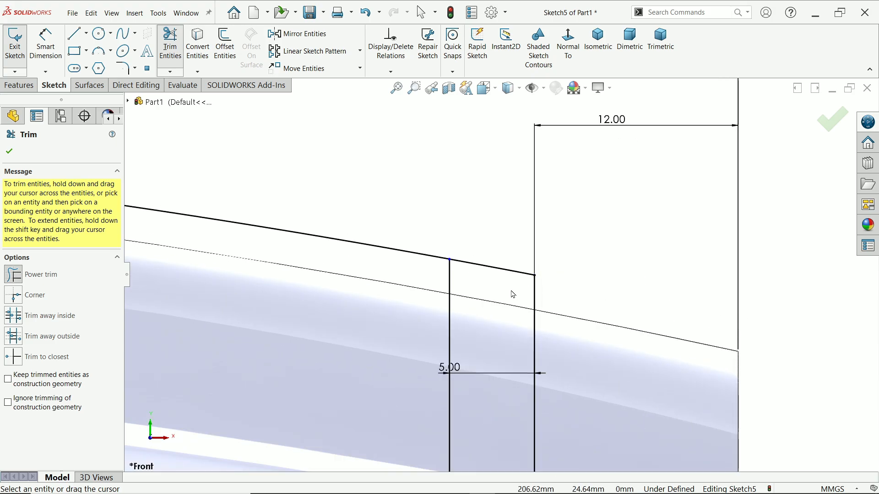
Trim the upper curve's segments between the outline band and the slots and between neighbouring slots, leaving five separate closed profiles.
{"action": "scroll", "coordinate": [513, 294], "scroll_direction": "up", "scroll_amount": 3}
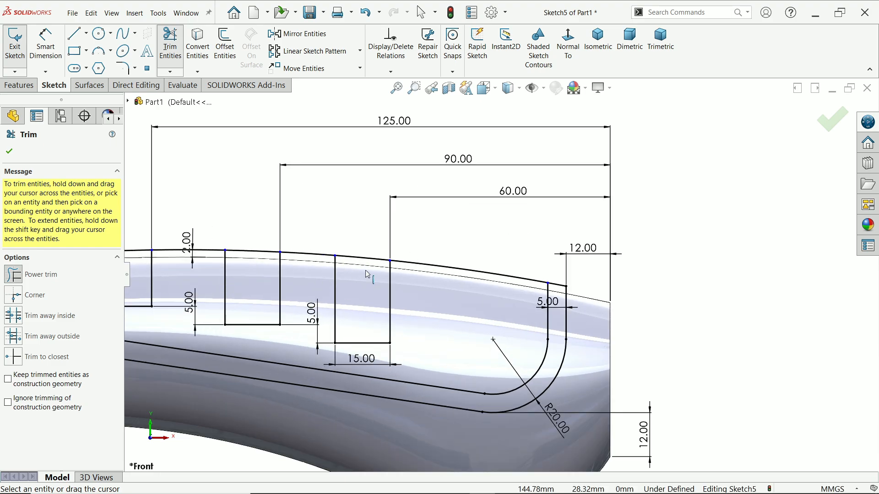
{"action": "left_click_drag", "start_coordinate": [456, 244], "coordinate": [453, 277]}
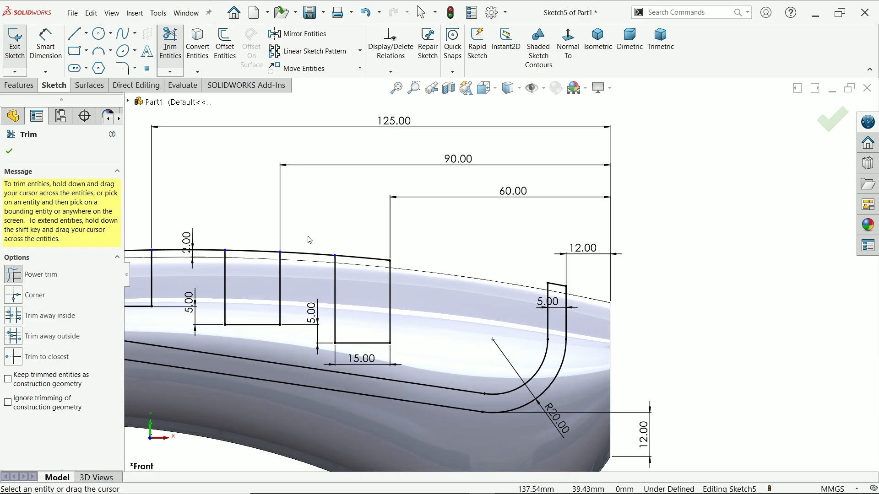
{"action": "scroll", "coordinate": [302, 280], "scroll_direction": "up", "scroll_amount": 3}
{"action": "scroll", "coordinate": [295, 254], "scroll_direction": "down", "scroll_amount": 3}
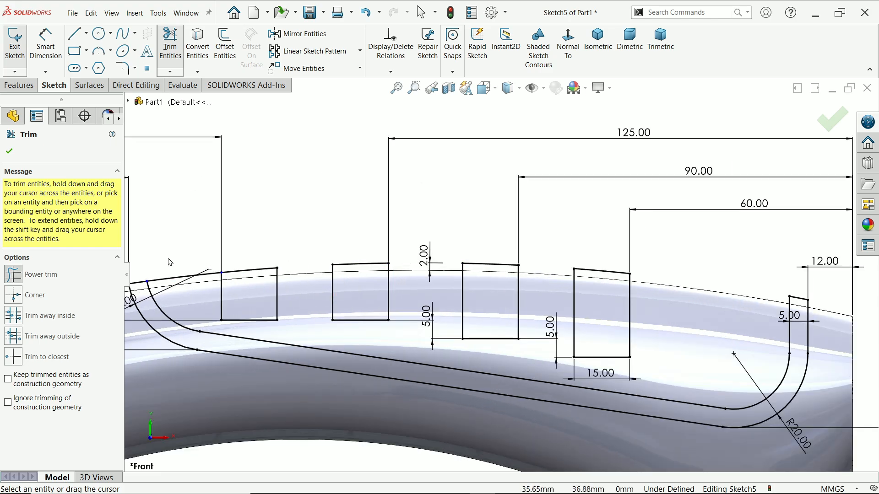
{"action": "left_click_drag", "start_coordinate": [168, 283], "coordinate": [166, 288]}
{"action": "key", "text": "f"}
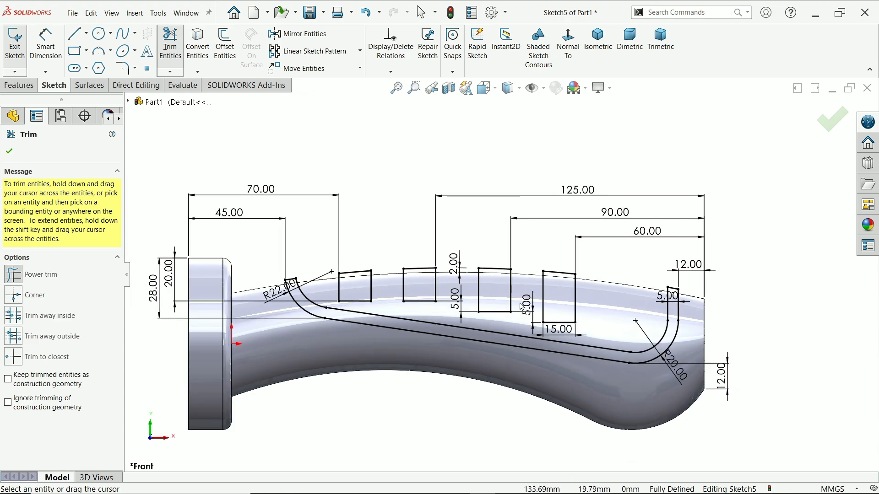
Finish trimming and exit the grip profile sketch.
{"action": "scroll", "coordinate": [523, 306], "scroll_direction": "down", "scroll_amount": 1}
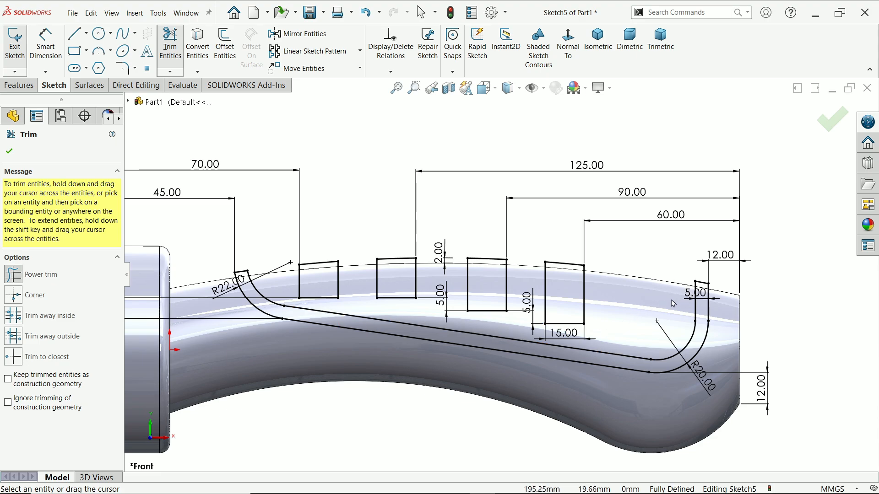
{"action": "left_click", "coordinate": [9, 151]}
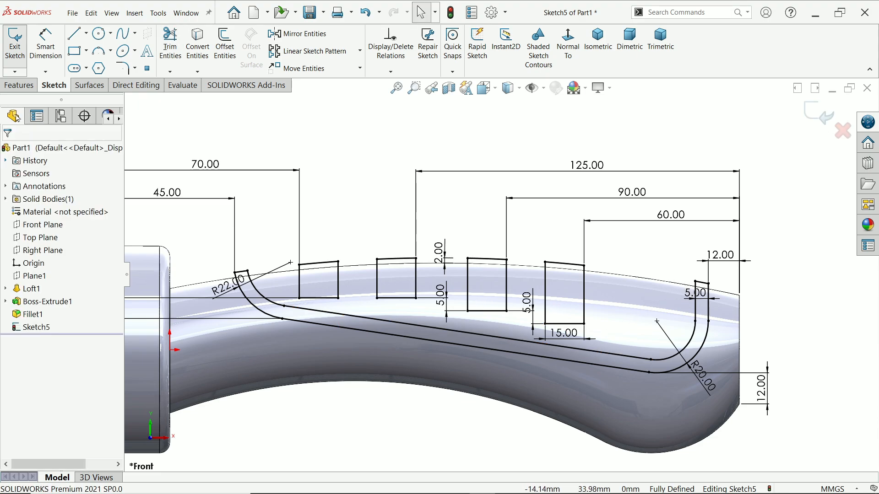
{"action": "left_click", "coordinate": [831, 118]}
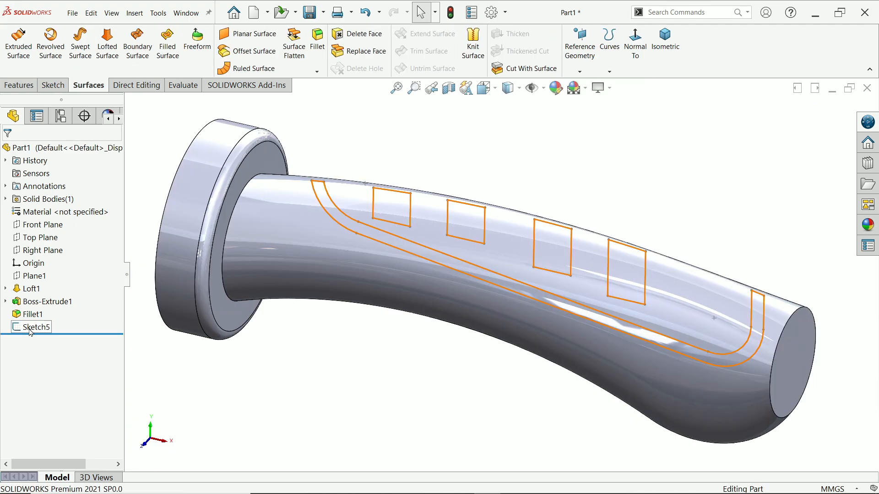
Create a projection split line from Sketch5 on the handle's lofted grip face.
{"action": "double_click", "coordinate": [34, 327]}
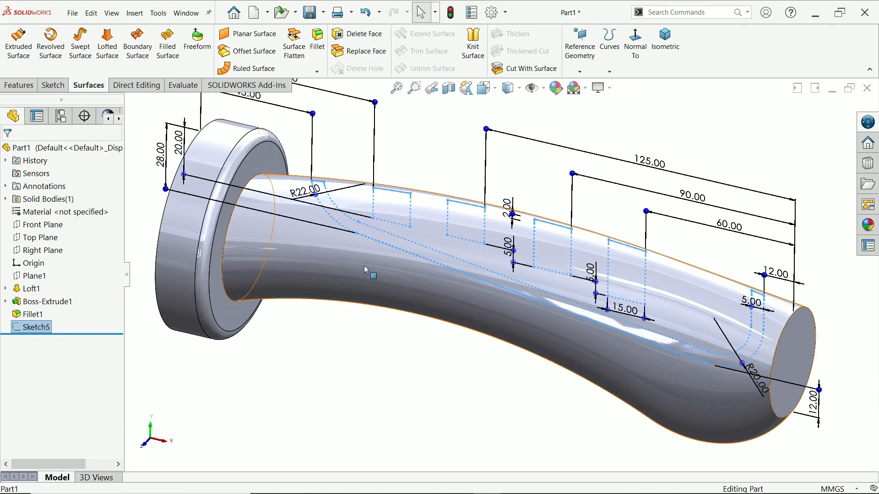
{"action": "left_click", "coordinate": [610, 72]}
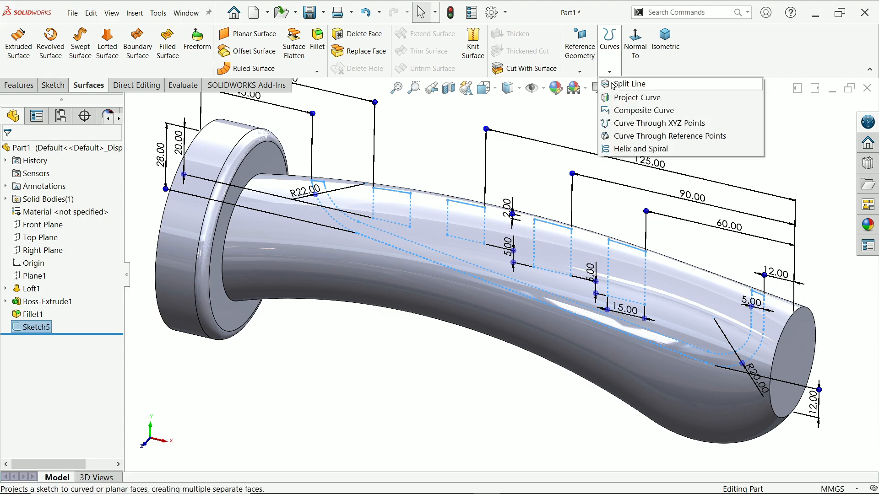
{"action": "left_click", "coordinate": [616, 87]}
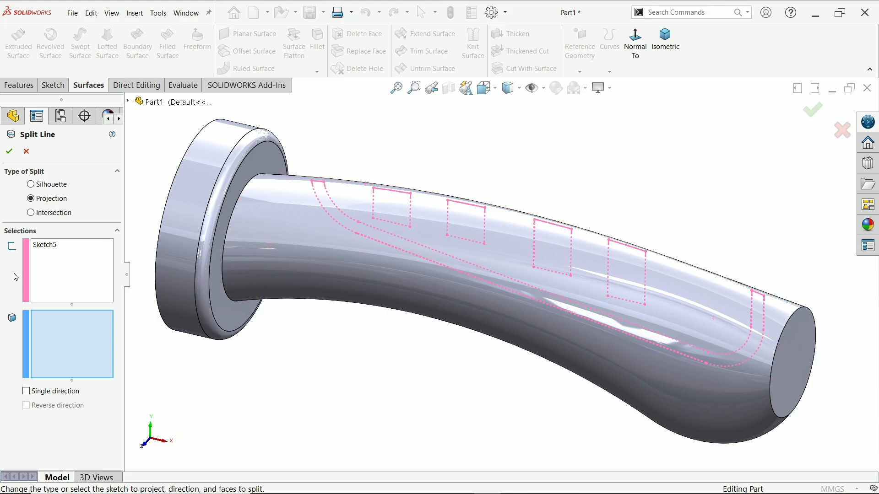
{"action": "left_click", "coordinate": [279, 255]}
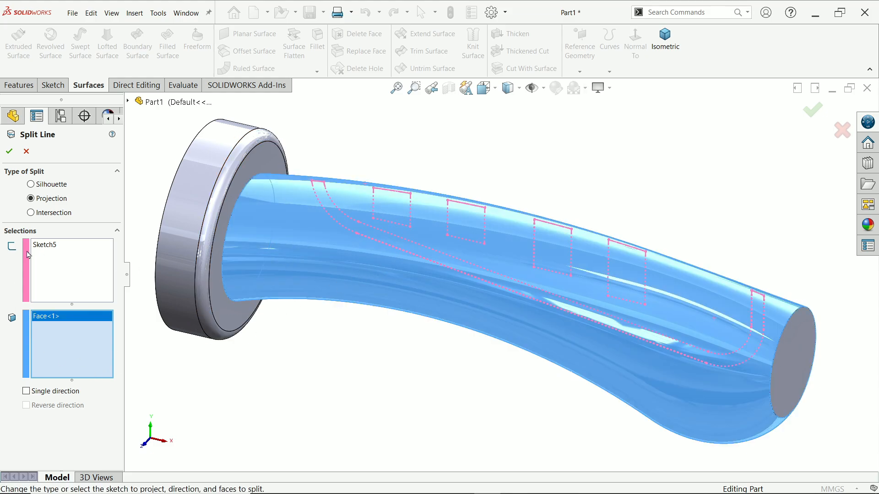
{"action": "left_click", "coordinate": [12, 154]}
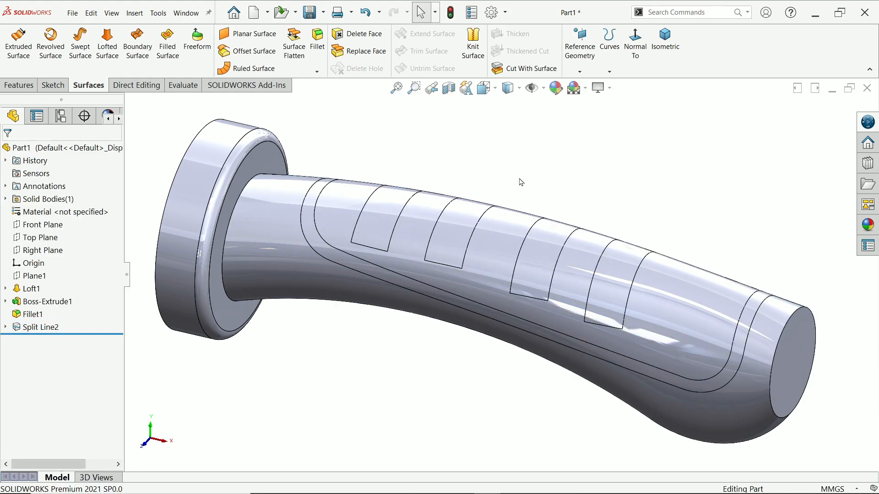
Start an Offset Surface from the split outline band face and the four finger slot faces.
{"action": "left_click", "coordinate": [364, 245]}
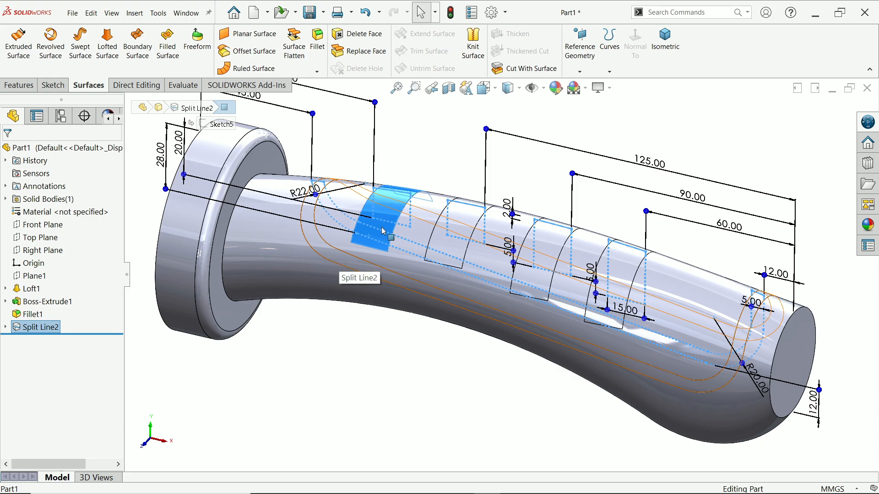
{"action": "left_click", "coordinate": [457, 141]}
{"action": "mouse_move", "coordinate": [457, 142]}
{"action": "middle_mouse_down"}
{"action": "mouse_move", "coordinate": [373, 195]}
{"action": "mouse_move", "coordinate": [472, 151]}
{"action": "mouse_move", "coordinate": [467, 185]}
{"action": "middle_mouse_up"}
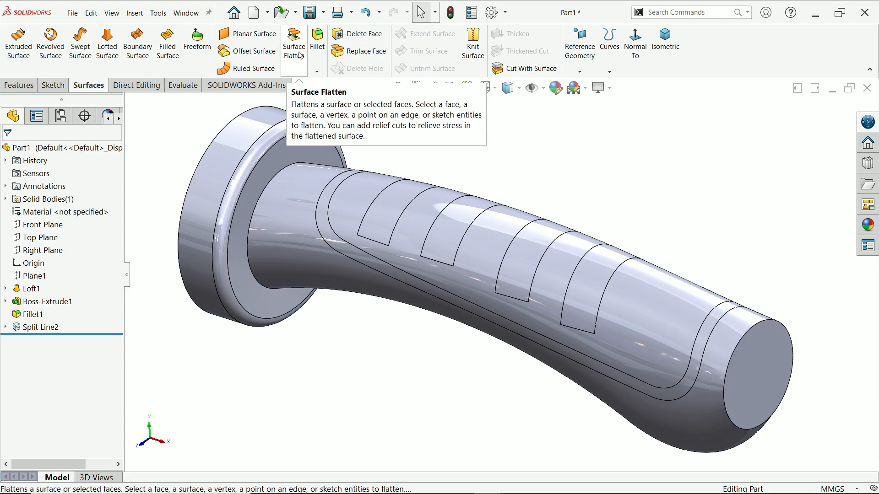
{"action": "left_click", "coordinate": [250, 53]}
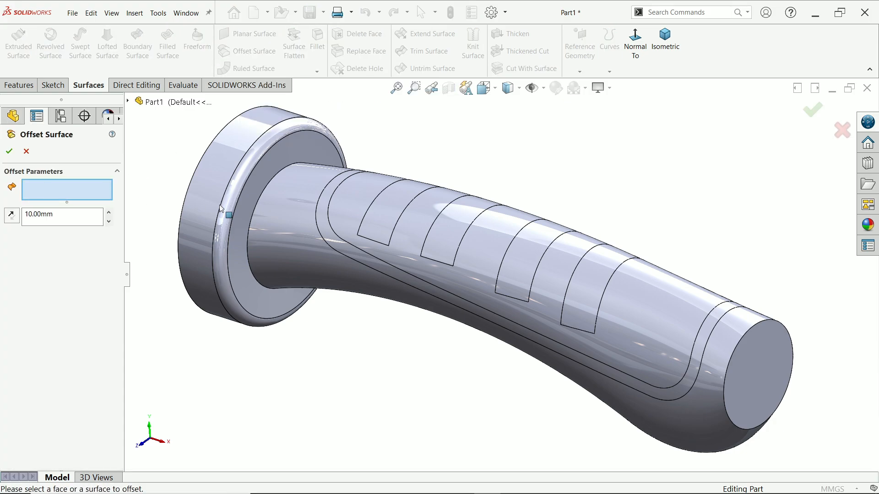
{"action": "left_click", "coordinate": [375, 219]}
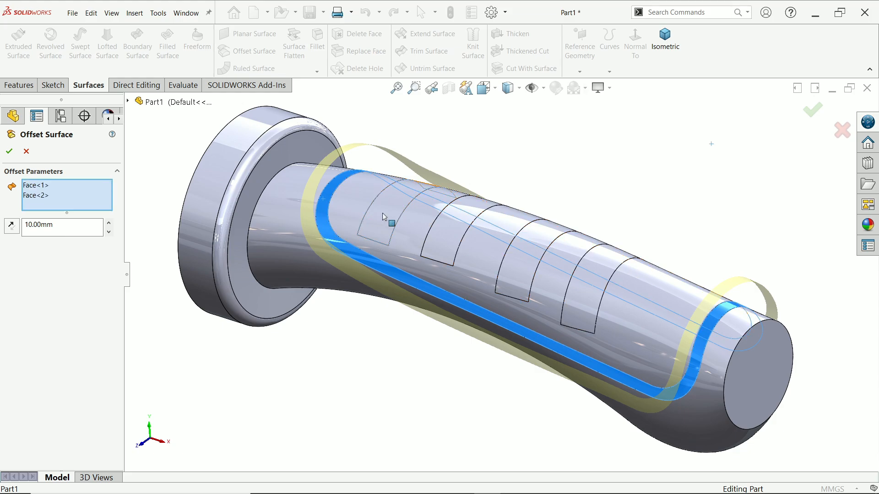
{"action": "left_click", "coordinate": [439, 243]}
{"action": "left_click", "coordinate": [517, 273]}
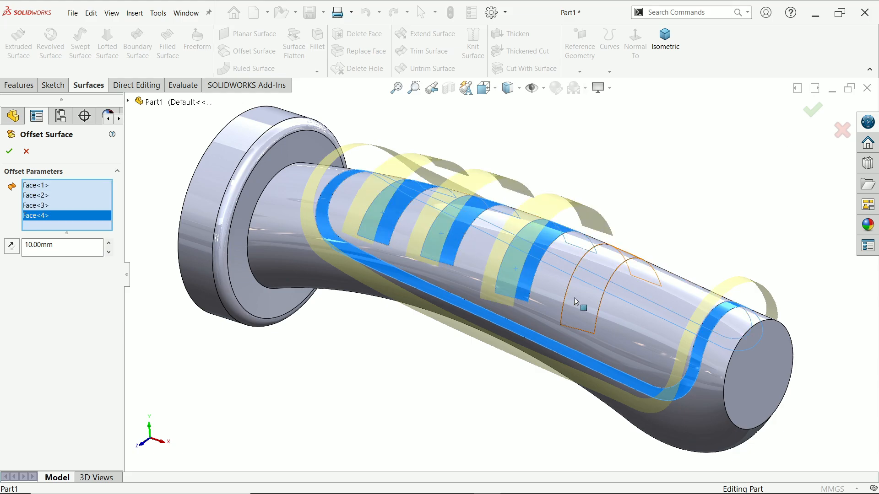
{"action": "left_click", "coordinate": [578, 305]}
Set the surface offset distance to 2 mm and create the offset surfaces.
{"action": "left_click_drag", "start_coordinate": [56, 256], "coordinate": [1, 253]}
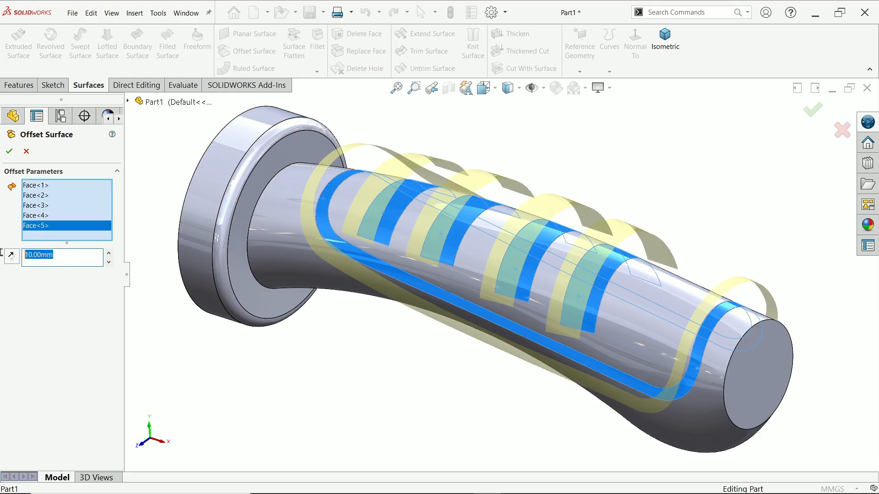
{"action": "type", "text": "2"}
{"action": "key", "text": "Return"}
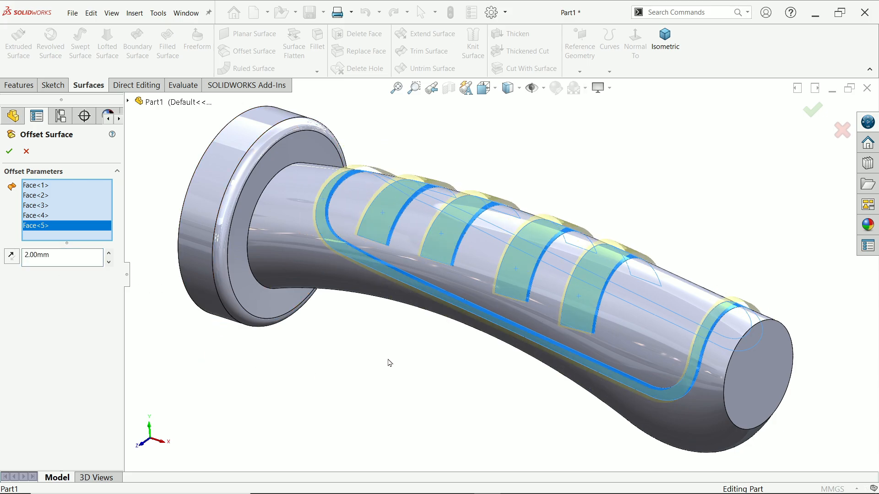
{"action": "scroll", "coordinate": [476, 301], "scroll_direction": "down", "scroll_amount": 3}
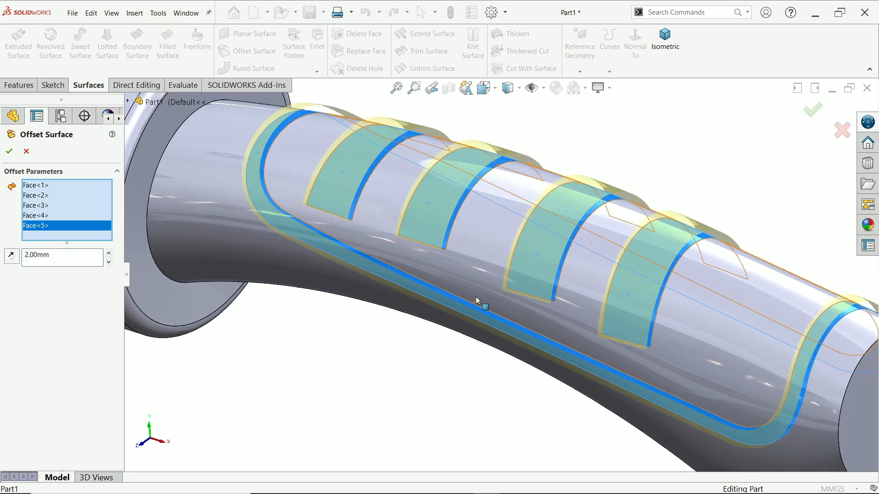
{"action": "left_click", "coordinate": [6, 152]}
{"action": "key", "text": "f"}
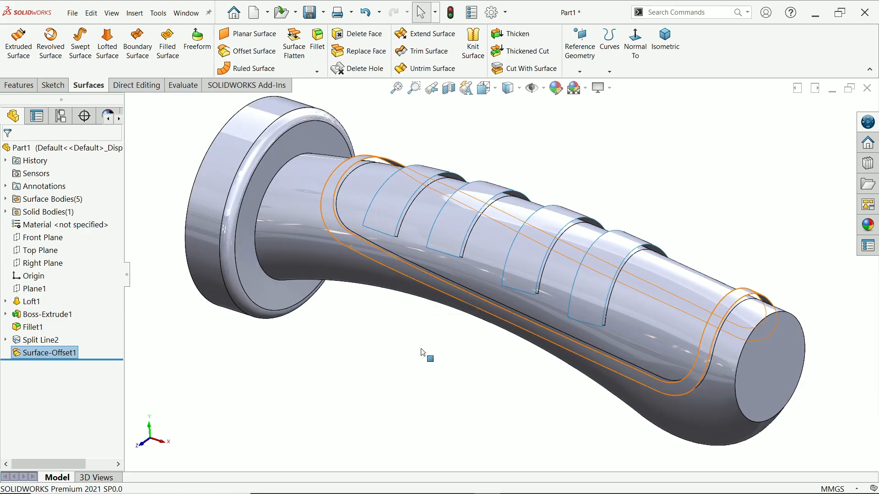
Shell the handle with a 2 mm wall thickness, removing the flange's flat outer face, with the preview turned on.
{"action": "middle_click_drag", "start_coordinate": [397, 334], "coordinate": [192, 260]}
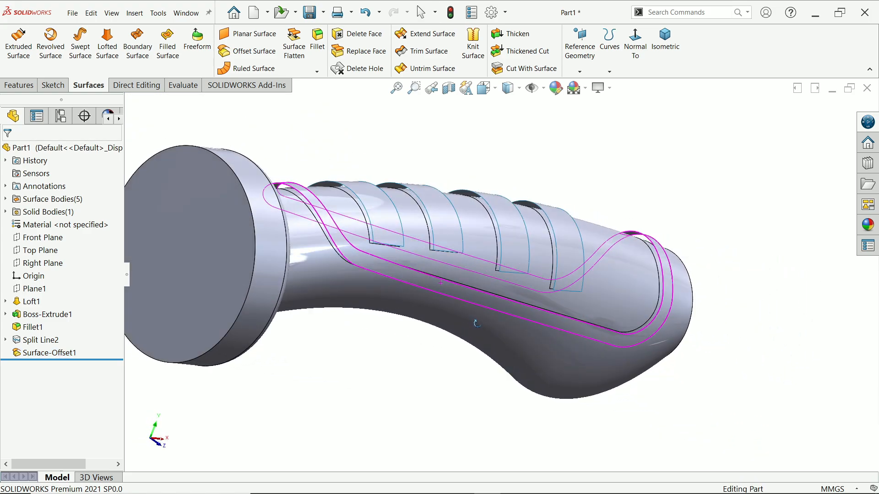
{"action": "scroll", "coordinate": [189, 256], "scroll_direction": "up", "scroll_amount": 1}
{"action": "scroll", "coordinate": [275, 259], "scroll_direction": "down", "scroll_amount": 1}
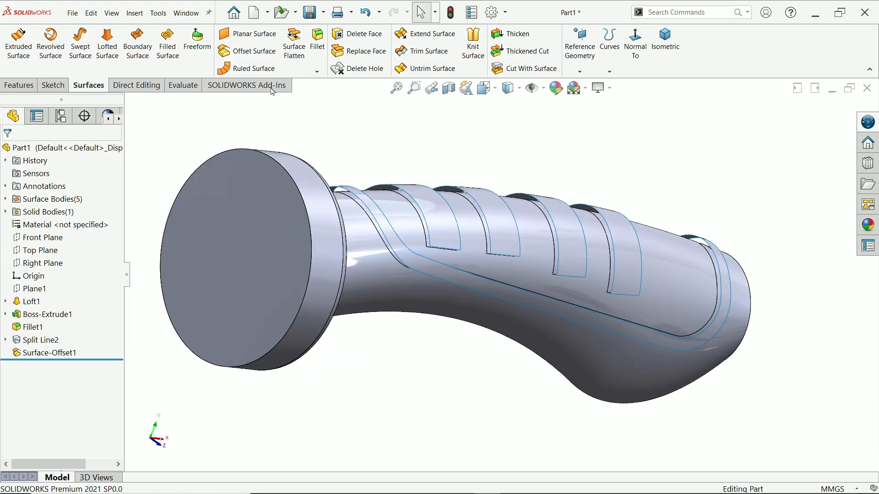
{"action": "left_click", "coordinate": [19, 87]}
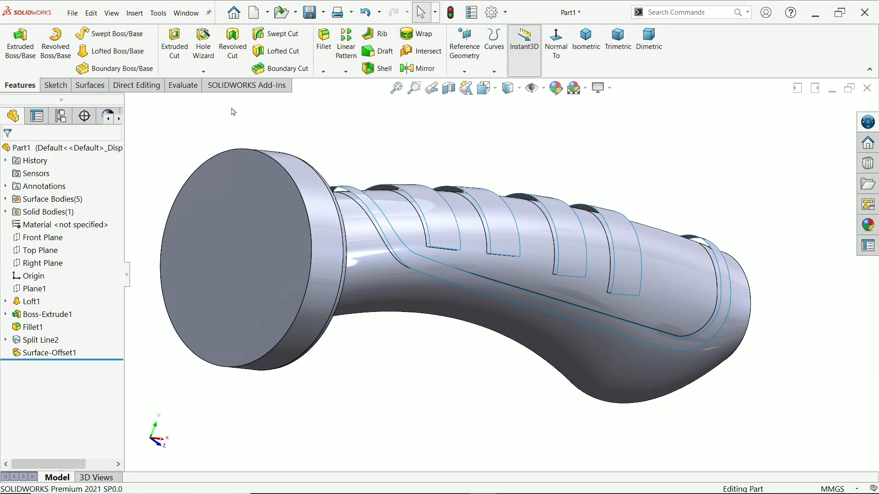
{"action": "left_click", "coordinate": [378, 69]}
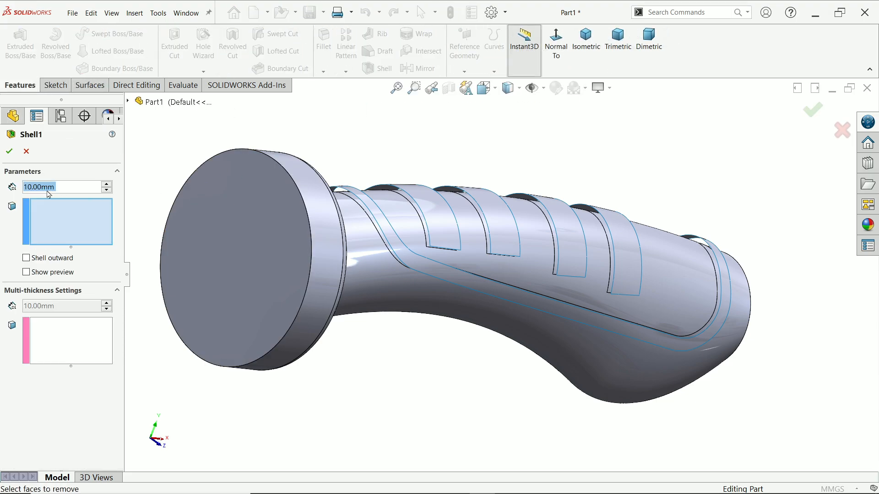
{"action": "type", "text": "2"}
{"action": "mouse_move", "coordinate": [34, 202]}
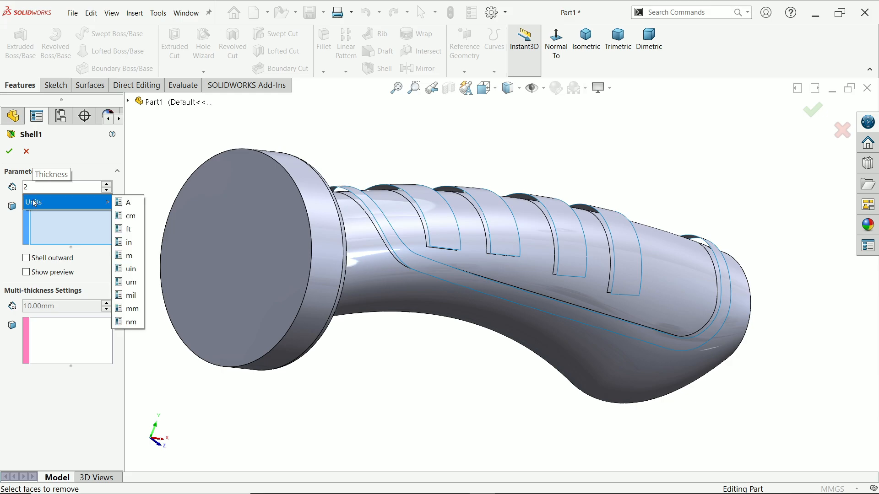
{"action": "key", "text": "Return"}
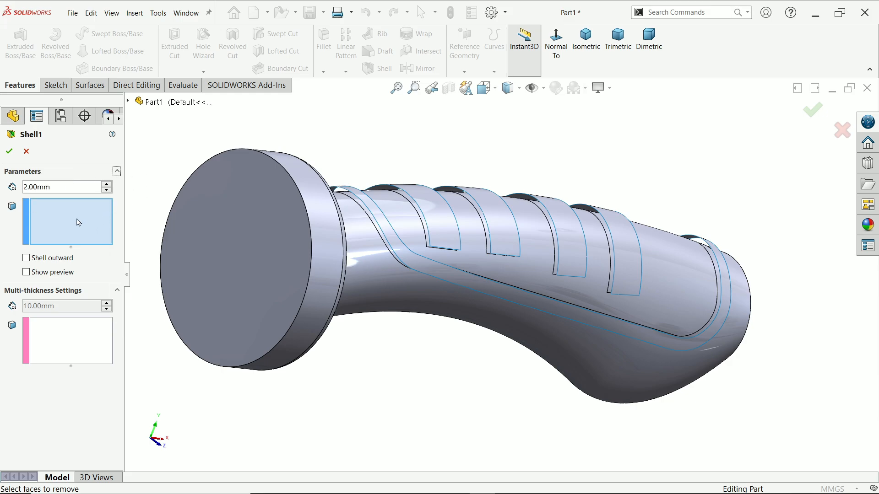
{"action": "left_click", "coordinate": [269, 248]}
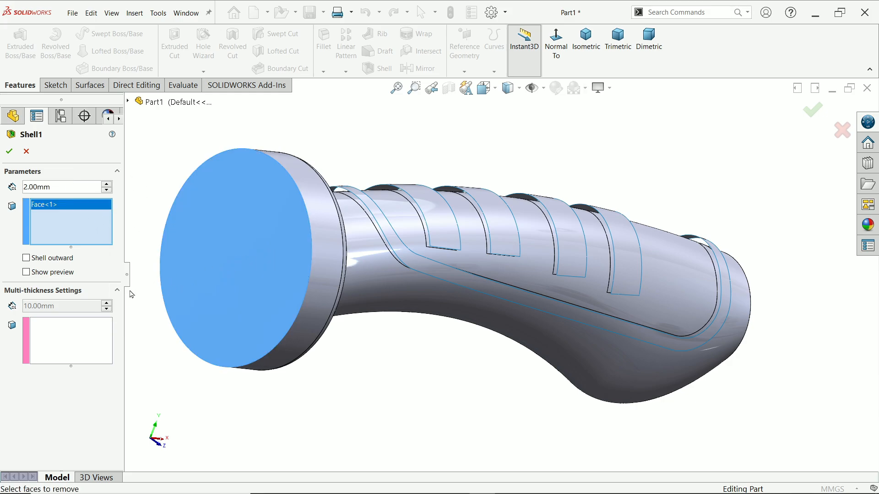
{"action": "left_click", "coordinate": [45, 274]}
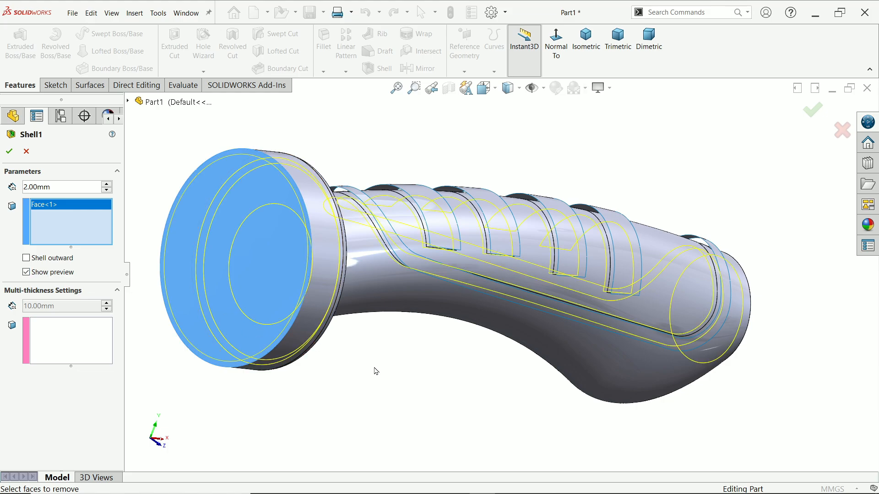
{"action": "middle_click_drag", "start_coordinate": [376, 370], "coordinate": [364, 349]}
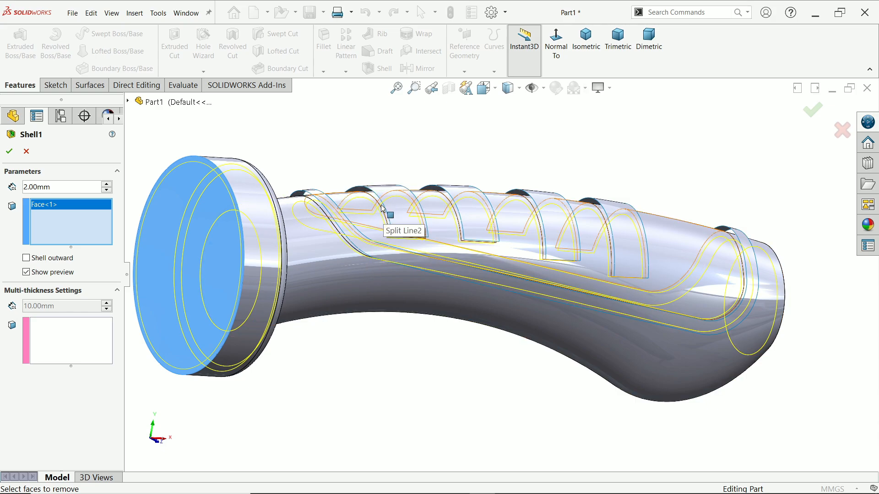
{"action": "left_click", "coordinate": [9, 152]}
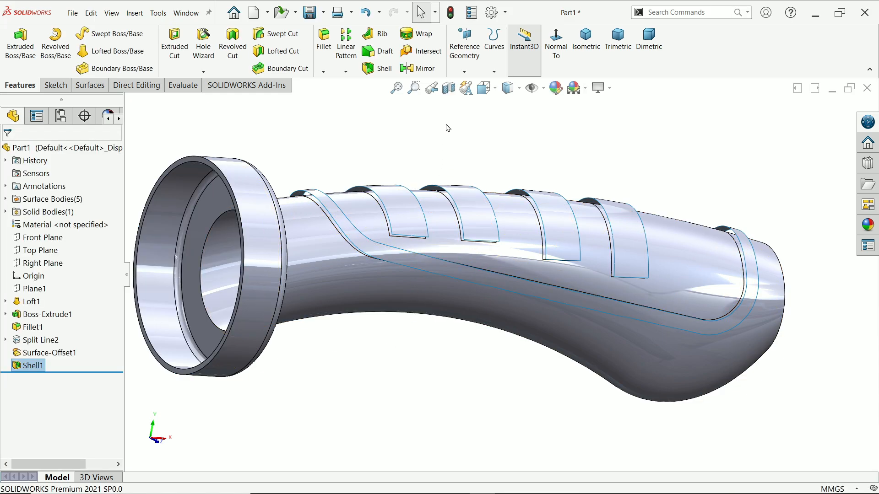
Show a section view of the handle cut along the Front Plane.
{"action": "left_click", "coordinate": [448, 88]}
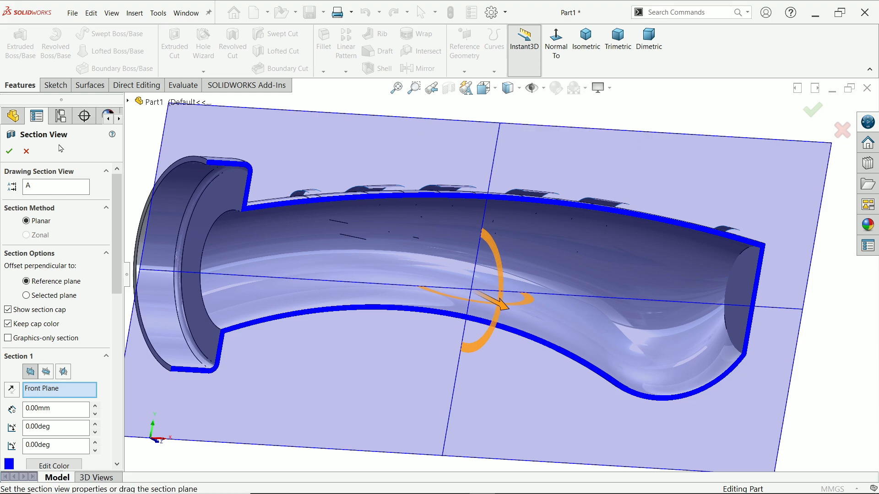
{"action": "left_click", "coordinate": [8, 151]}
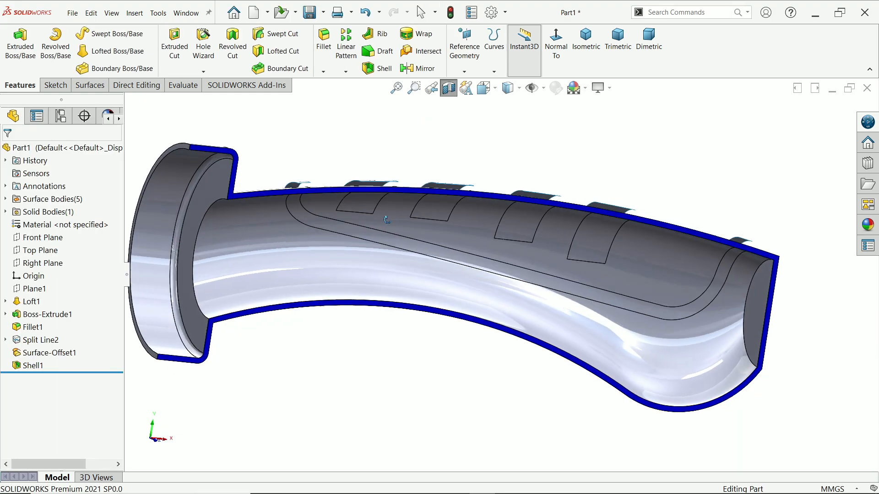
{"action": "middle_click_drag", "start_coordinate": [385, 219], "coordinate": [349, 257]}
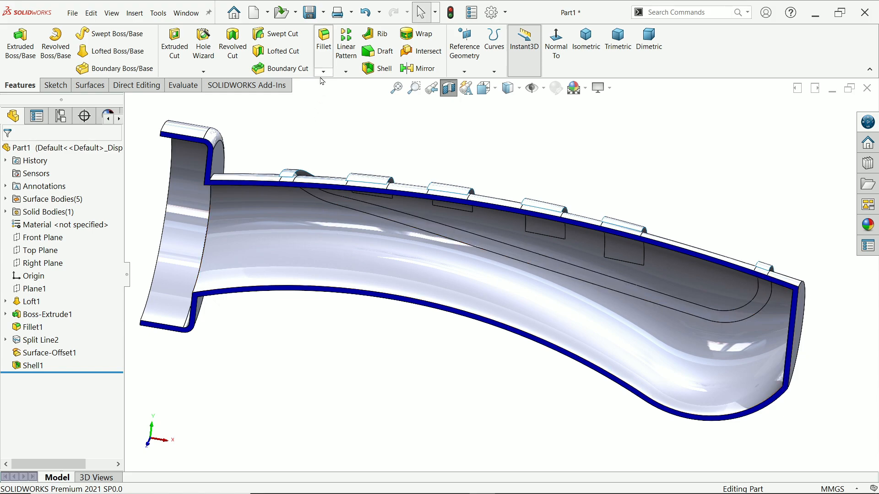
Fillet the inner edge where the flange recess meets the hollow grip with a 4 mm radius.
{"action": "left_click", "coordinate": [324, 43]}
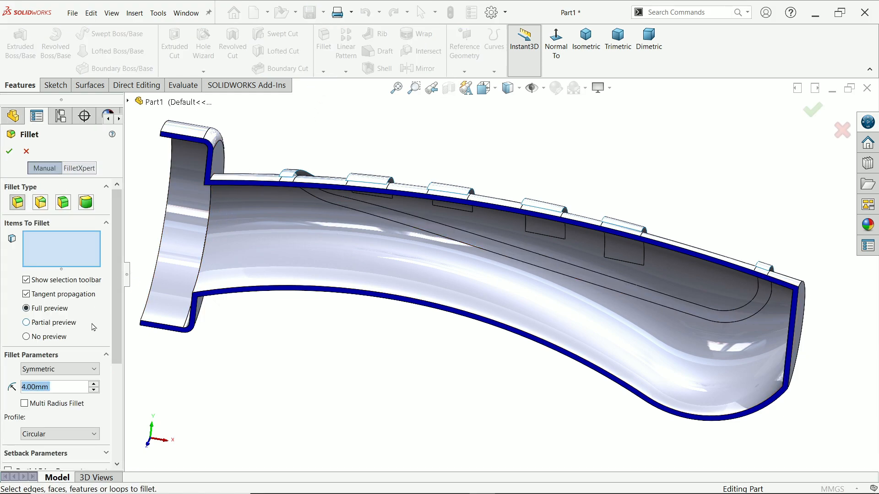
{"action": "type", "text": "0"}
{"action": "key", "text": "Return"}
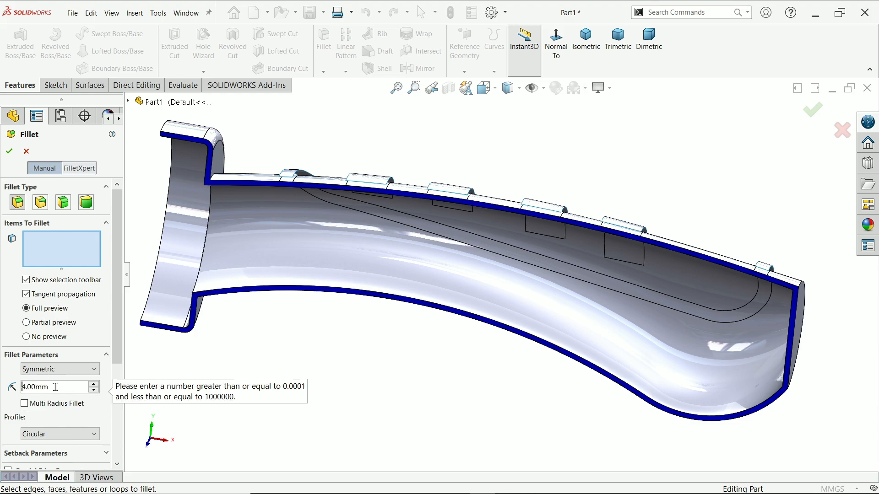
{"action": "double_click", "coordinate": [27, 387]}
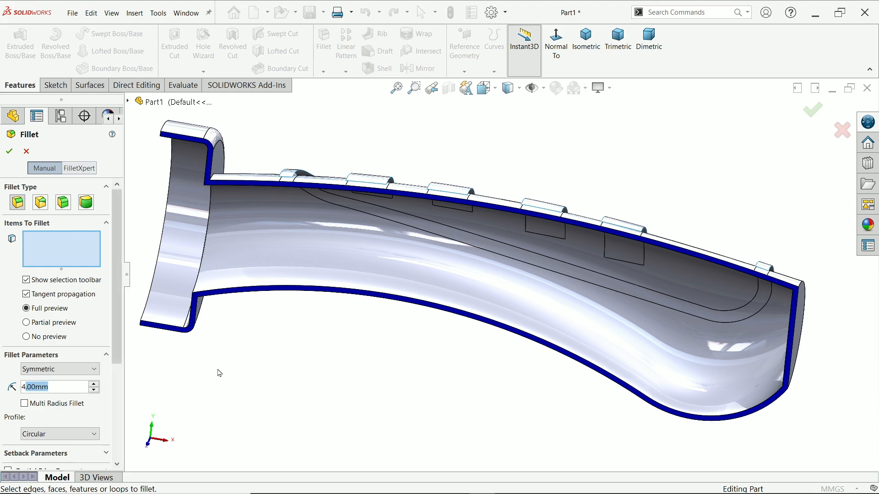
{"action": "scroll", "coordinate": [238, 347], "scroll_direction": "down", "scroll_amount": 2}
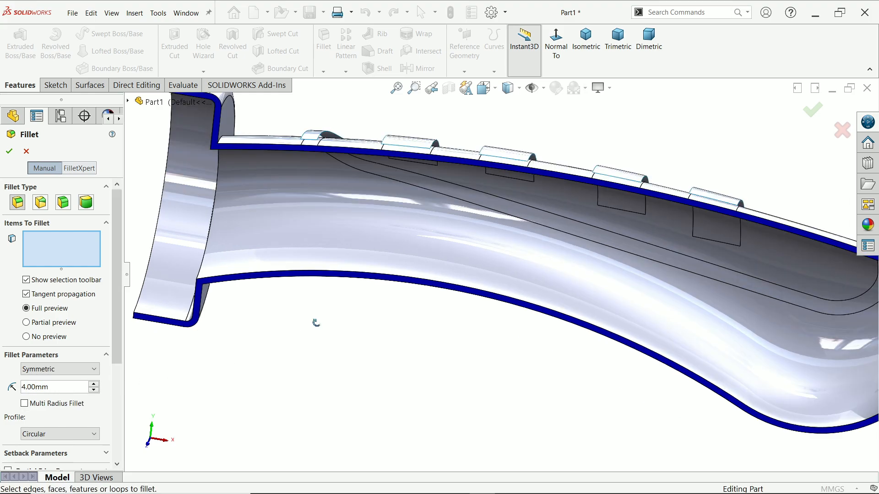
{"action": "middle_click_drag", "start_coordinate": [316, 322], "coordinate": [329, 329]}
{"action": "scroll", "coordinate": [200, 320], "scroll_direction": "down", "scroll_amount": 2}
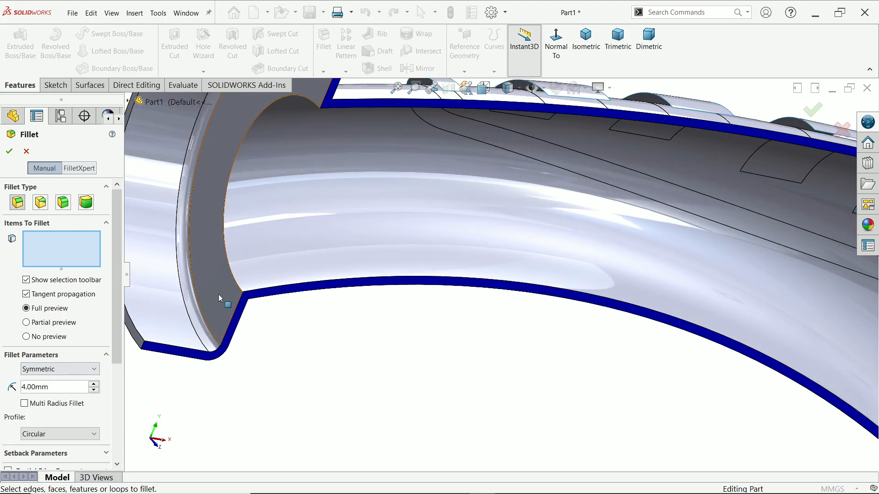
{"action": "left_click", "coordinate": [234, 283]}
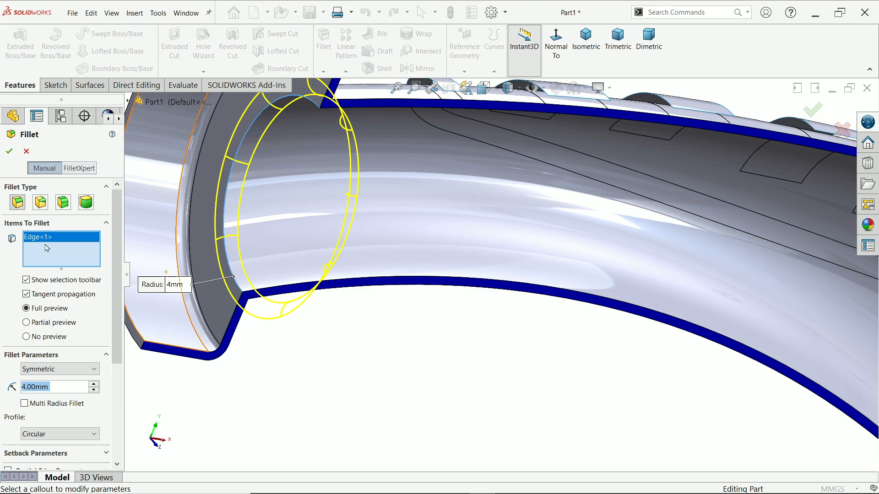
{"action": "scroll", "coordinate": [57, 287], "scroll_direction": "down", "scroll_amount": 3}
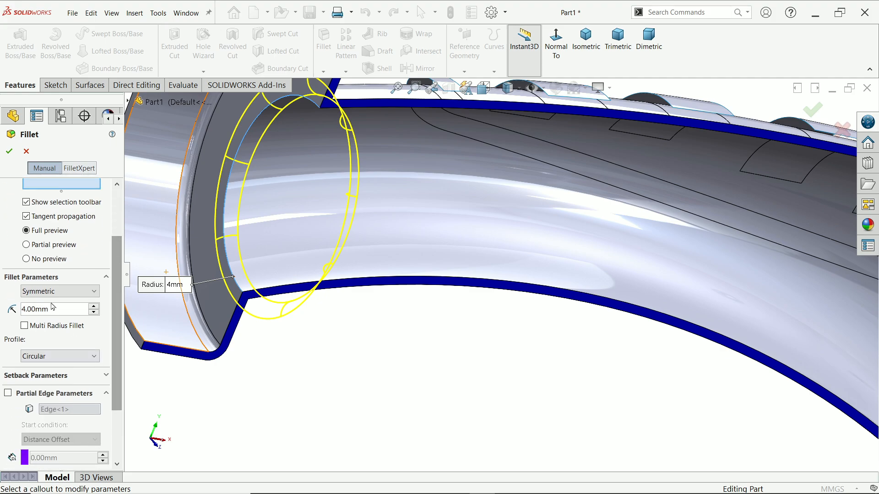
{"action": "left_click", "coordinate": [8, 151]}
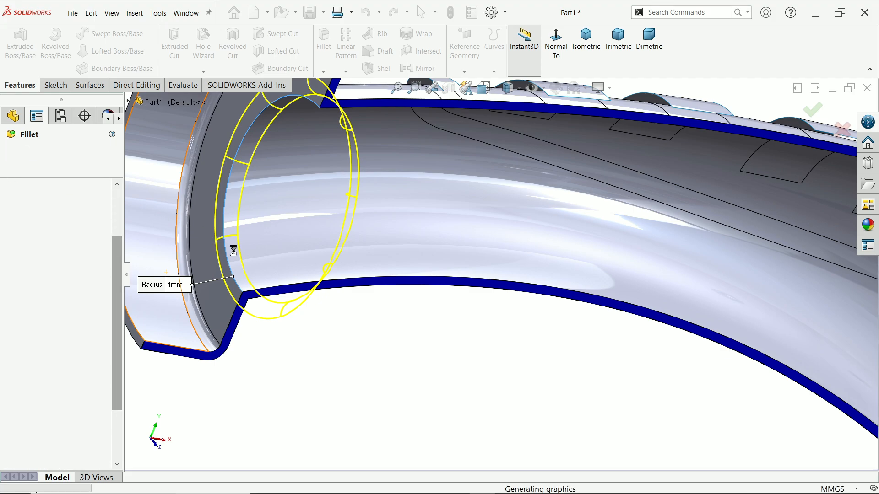
Fillet the outer edge where the grip neck meets the back of the flange with a 2 mm radius.
{"action": "scroll", "coordinate": [369, 331], "scroll_direction": "up", "scroll_amount": 2}
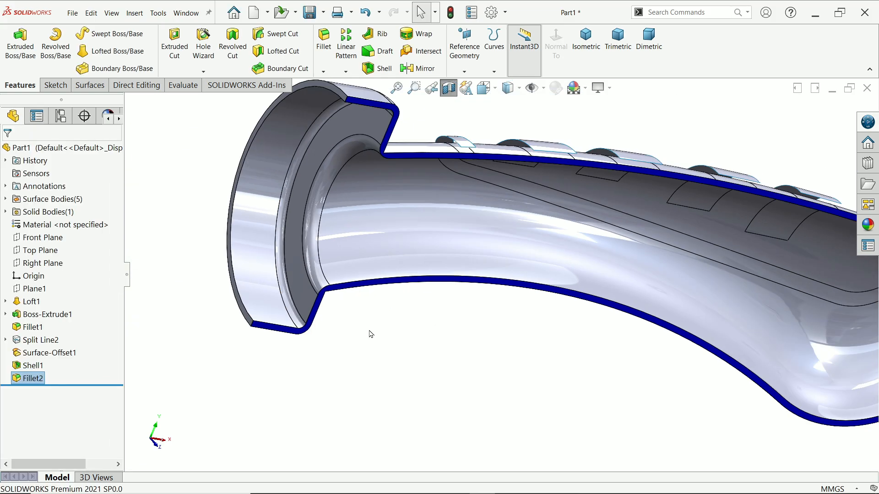
{"action": "middle_click_drag", "start_coordinate": [379, 328], "coordinate": [357, 328]}
{"action": "scroll", "coordinate": [326, 146], "scroll_direction": "down", "scroll_amount": 3}
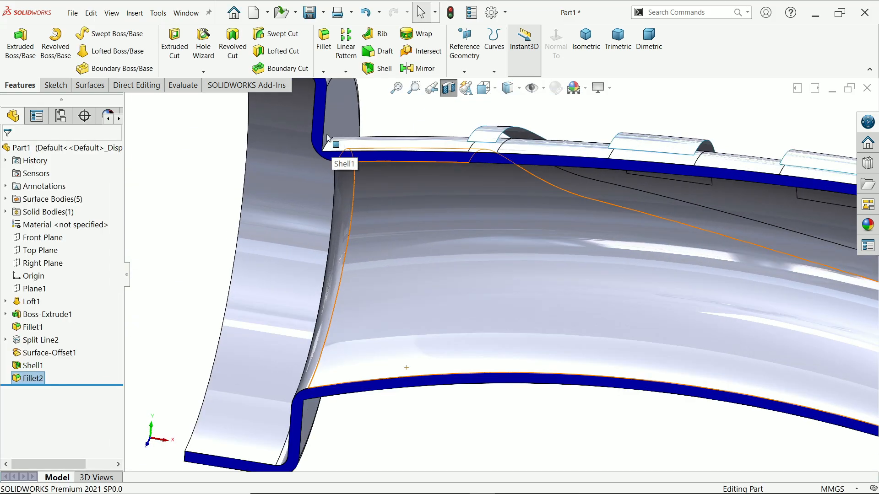
{"action": "left_click", "coordinate": [330, 147]}
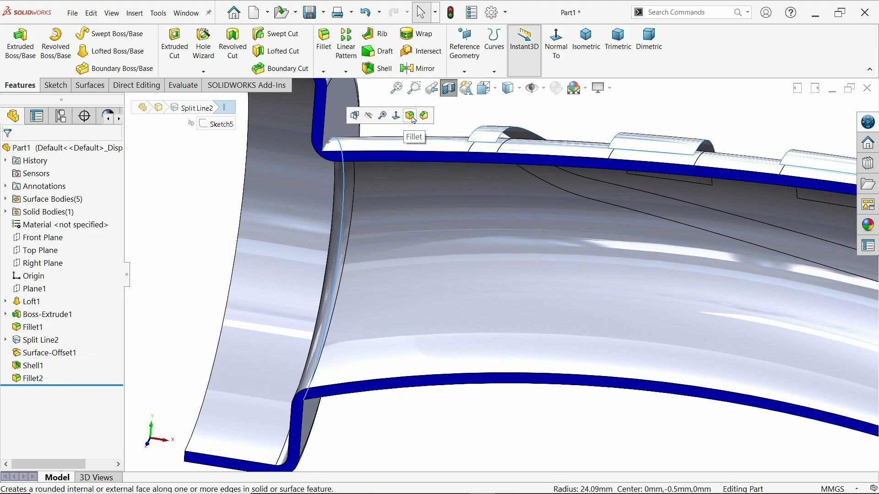
{"action": "left_click", "coordinate": [323, 41]}
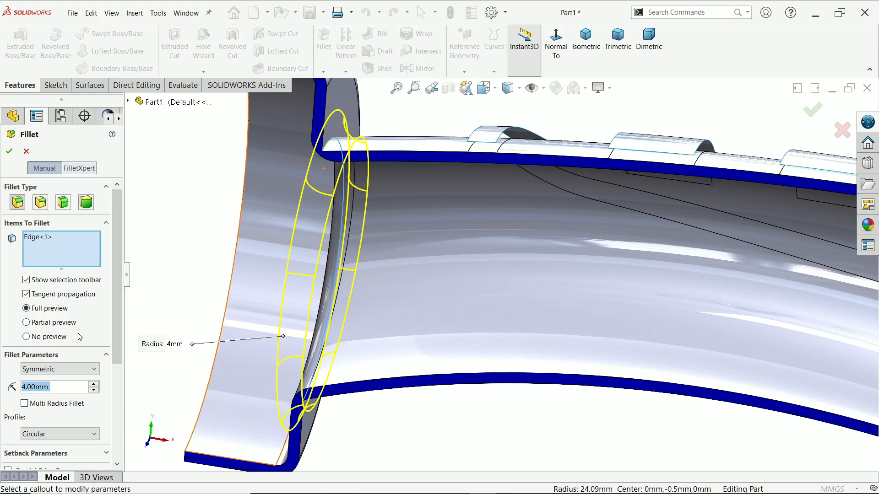
{"action": "type", "text": "2"}
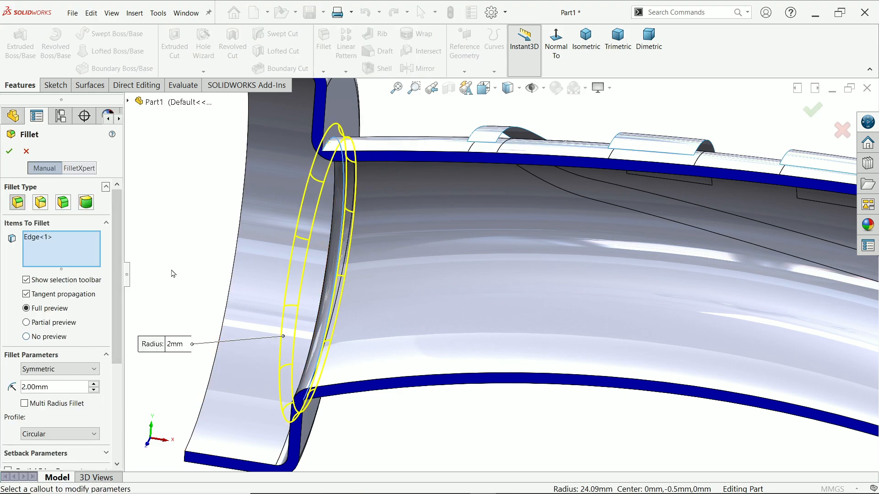
{"action": "left_click", "coordinate": [9, 150]}
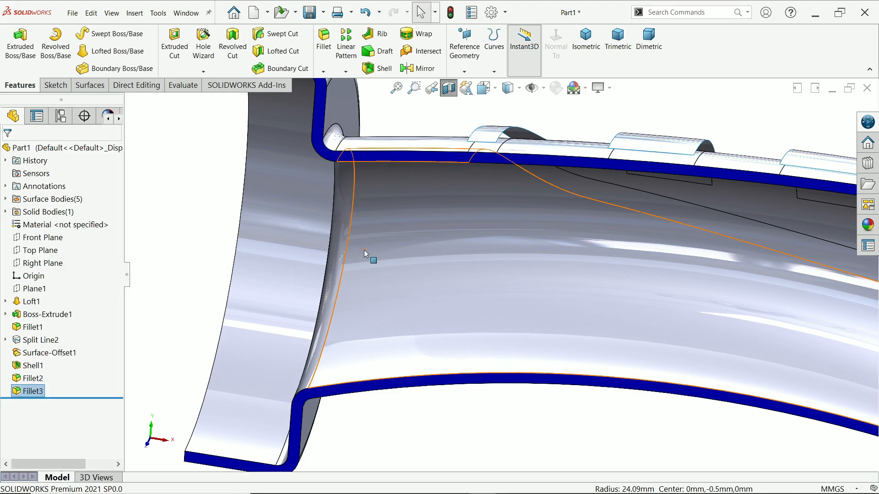
Turn off the section view to show the whole handle.
{"action": "scroll", "coordinate": [405, 308], "scroll_direction": "up", "scroll_amount": 3}
{"action": "middle_click_drag", "start_coordinate": [455, 338], "coordinate": [455, 359]}
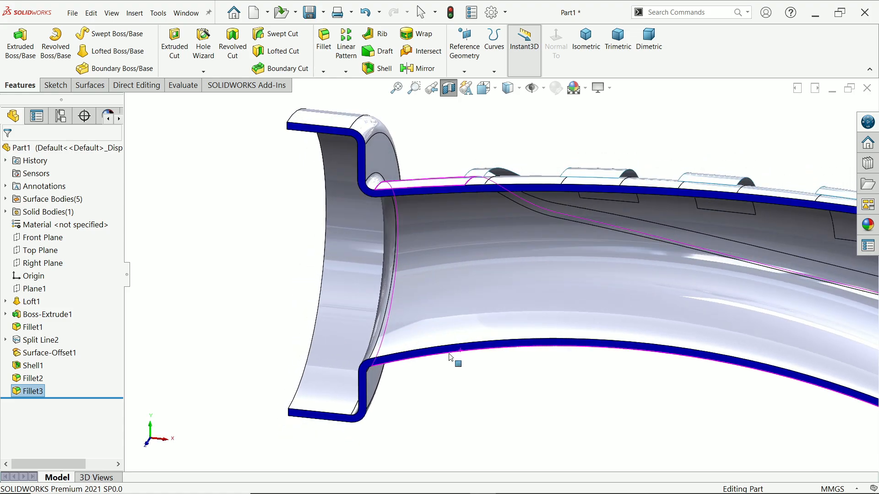
{"action": "left_click", "coordinate": [448, 88]}
{"action": "scroll", "coordinate": [421, 250], "scroll_direction": "up", "scroll_amount": 4}
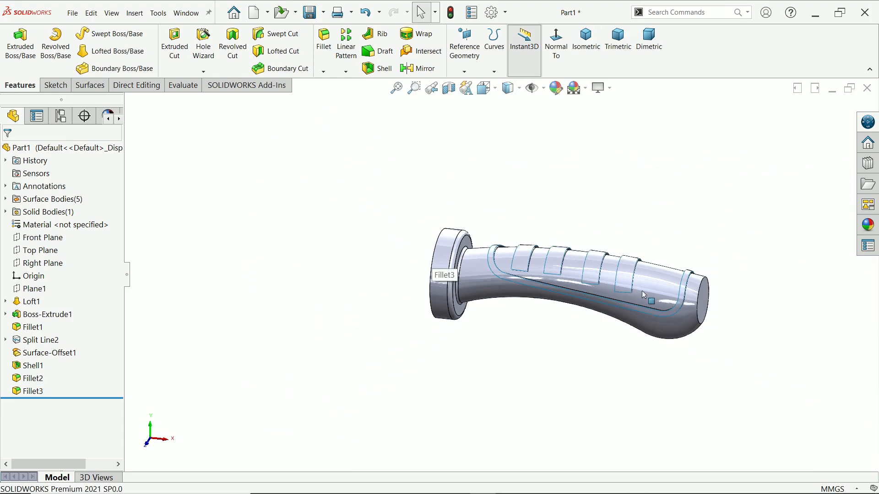
{"action": "scroll", "coordinate": [635, 295], "scroll_direction": "down", "scroll_amount": 4}
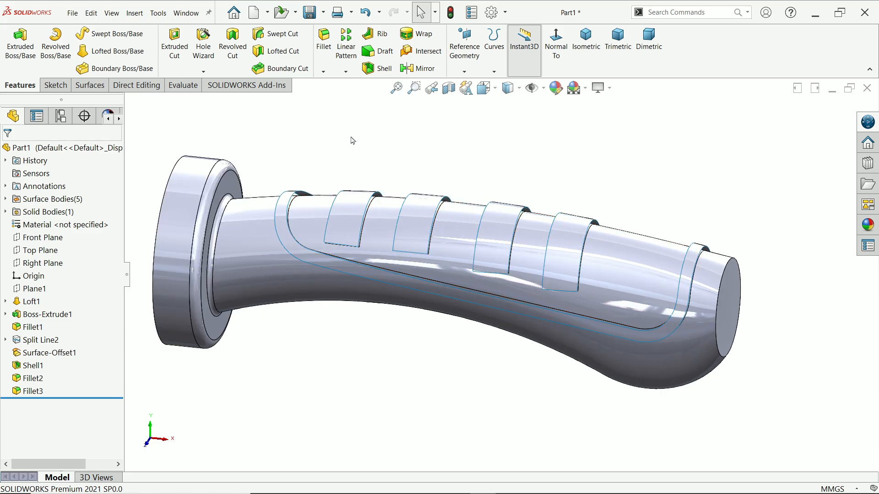
Thicken the offset outline band surface by 2 mm on the side facing the grip, merging the result with the body.
{"action": "left_click", "coordinate": [95, 89]}
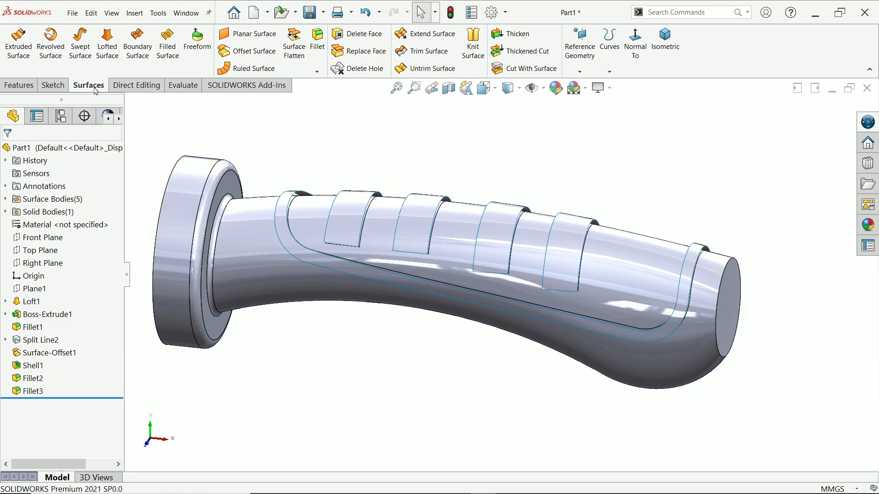
{"action": "left_click", "coordinate": [524, 38]}
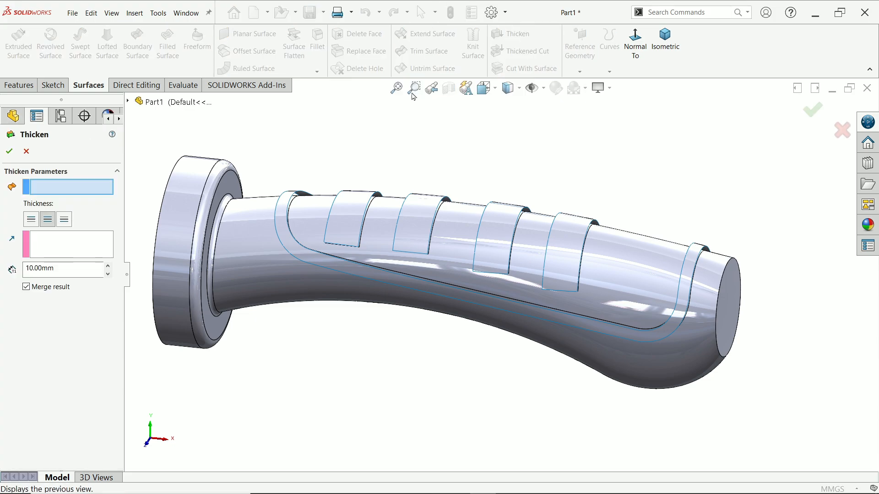
{"action": "scroll", "coordinate": [464, 224], "scroll_direction": "down", "scroll_amount": 2}
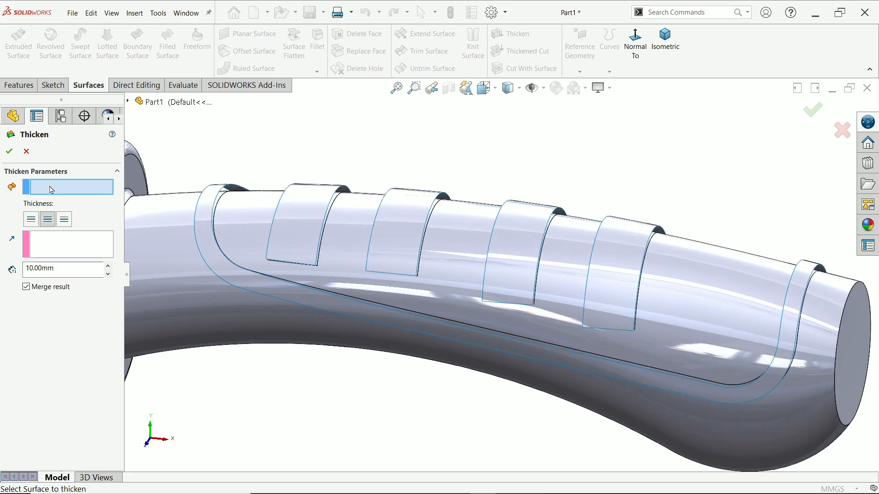
{"action": "left_click", "coordinate": [201, 212]}
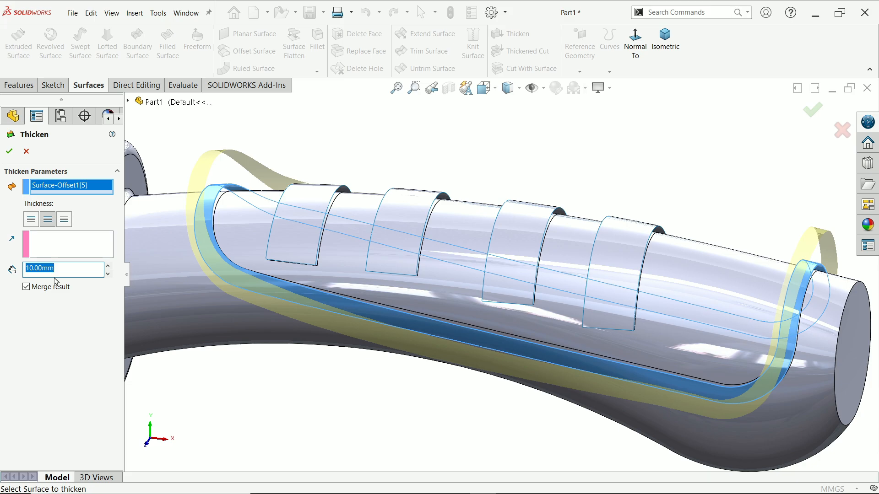
{"action": "type", "text": "2"}
{"action": "key", "text": "Return"}
{"action": "scroll", "coordinate": [282, 216], "scroll_direction": "down", "scroll_amount": 3}
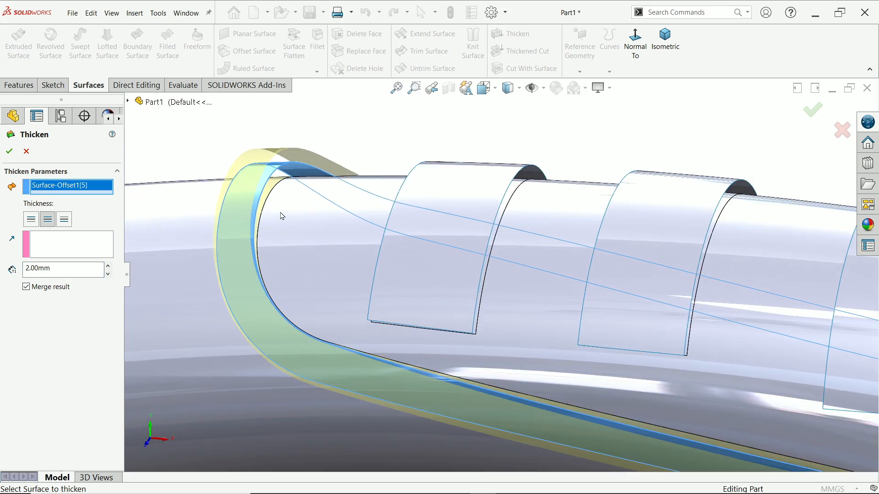
{"action": "scroll", "coordinate": [288, 206], "scroll_direction": "down", "scroll_amount": 3}
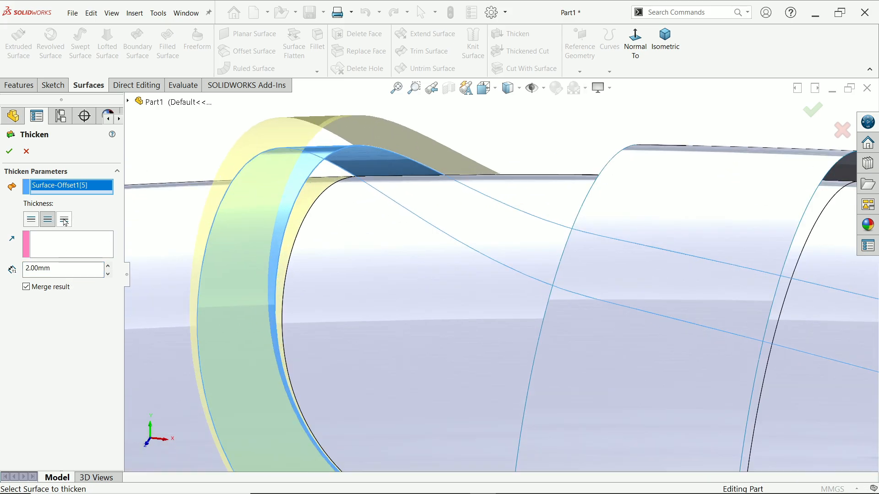
{"action": "left_click", "coordinate": [64, 220]}
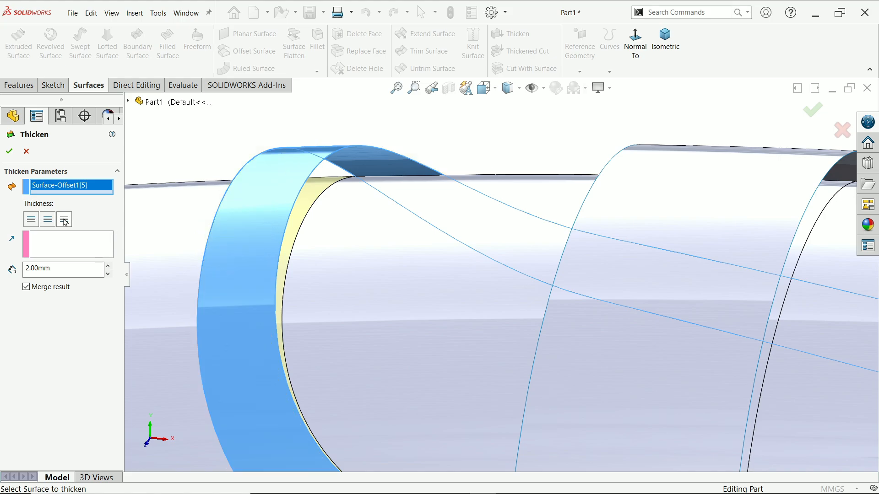
{"action": "scroll", "coordinate": [172, 295], "scroll_direction": "up", "scroll_amount": 5}
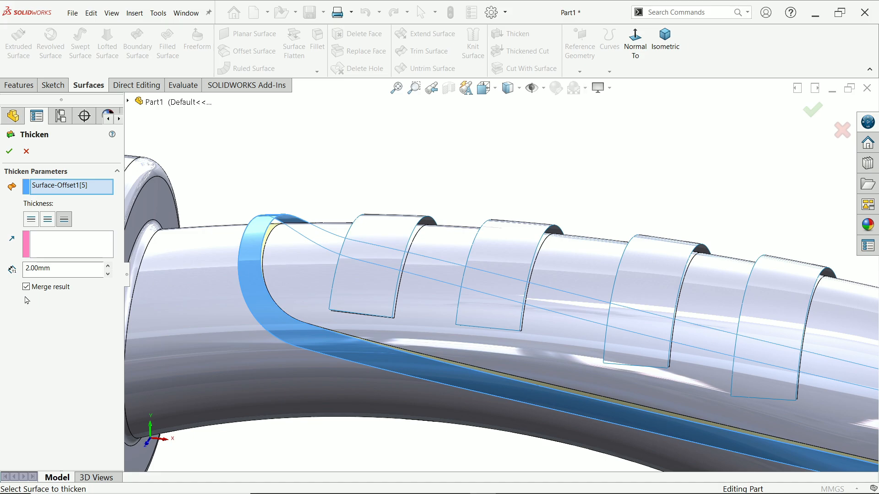
{"action": "left_click", "coordinate": [9, 151]}
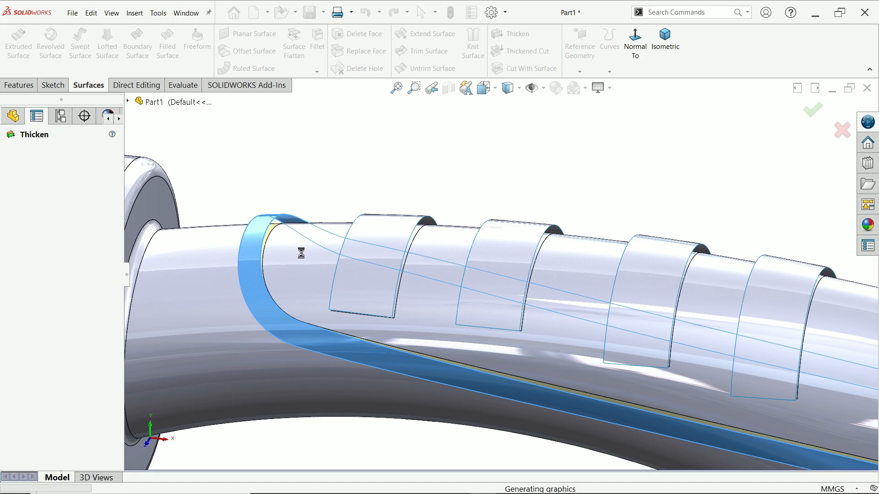
Thicken the offset finger strip nearest the flange by 2 mm toward the grip, merging the result with the body.
{"action": "scroll", "coordinate": [316, 235], "scroll_direction": "down", "scroll_amount": 5}
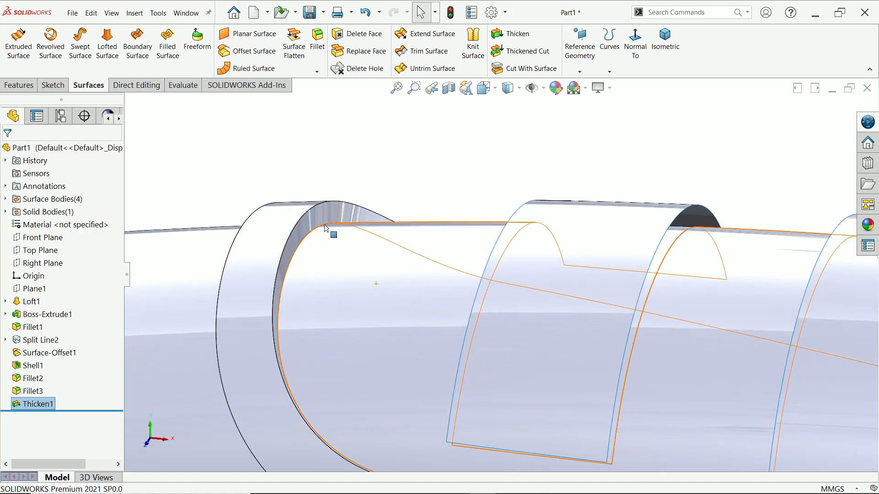
{"action": "middle_click_drag", "start_coordinate": [326, 228], "coordinate": [308, 222]}
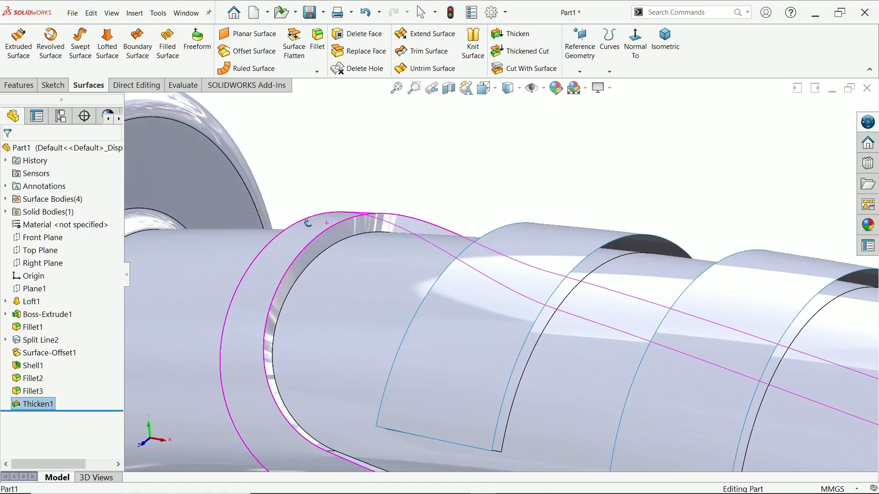
{"action": "scroll", "coordinate": [386, 252], "scroll_direction": "up", "scroll_amount": 8}
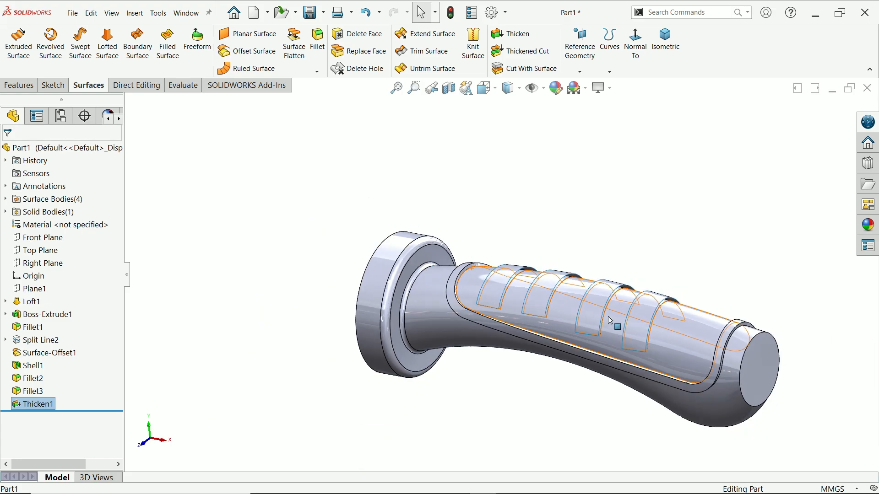
{"action": "scroll", "coordinate": [610, 321], "scroll_direction": "down", "scroll_amount": 3}
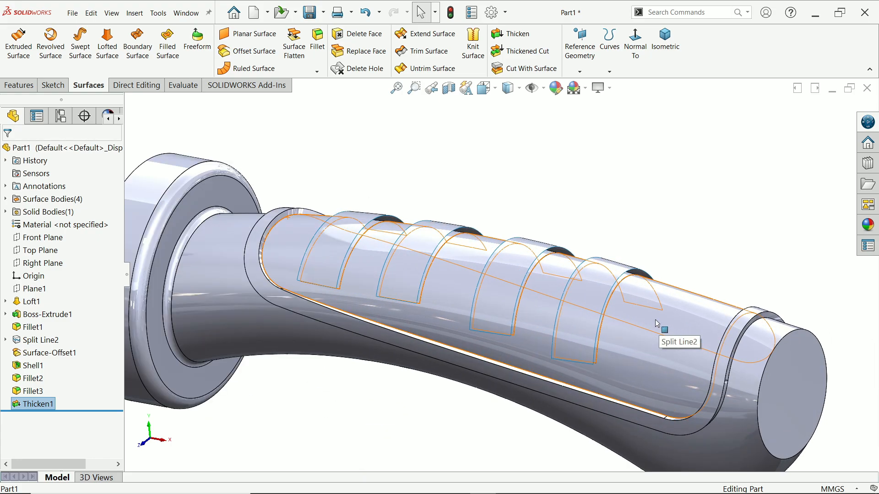
{"action": "left_click", "coordinate": [509, 34]}
{"action": "left_click", "coordinate": [343, 243]}
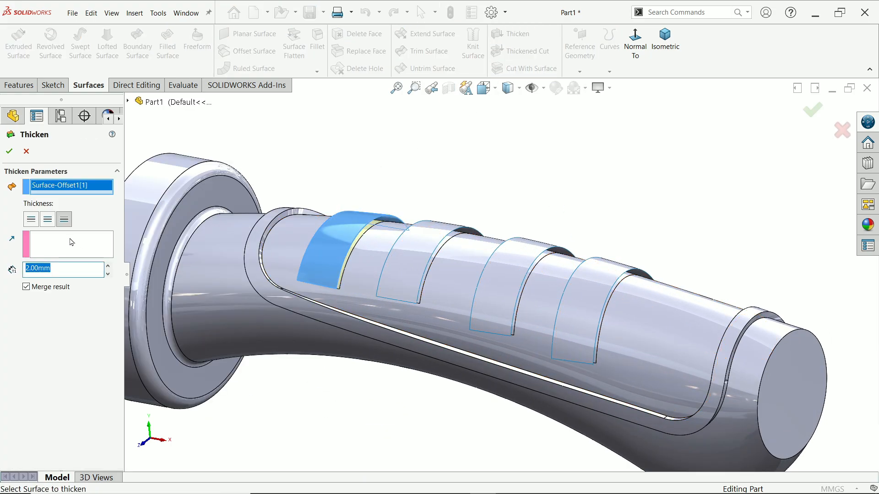
{"action": "left_click", "coordinate": [10, 153]}
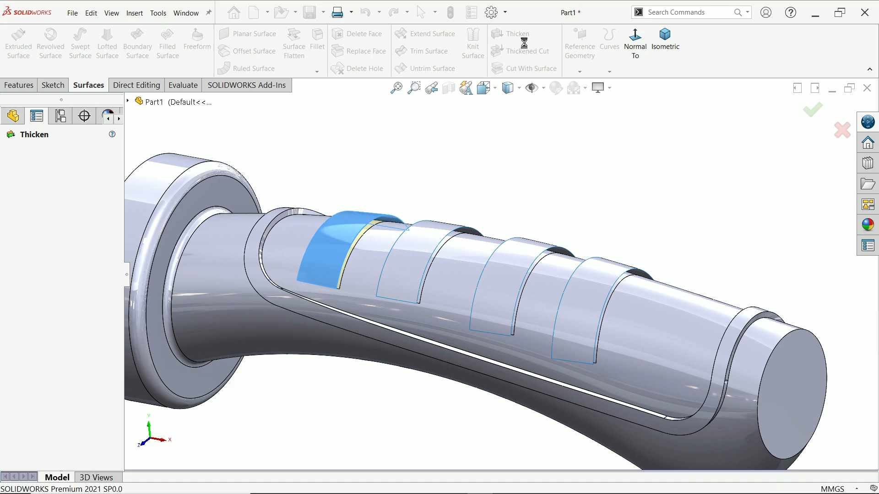
Thicken the second offset finger strip from the flange by 2 mm toward the grip, merging the result with the body.
{"action": "left_click", "coordinate": [509, 33]}
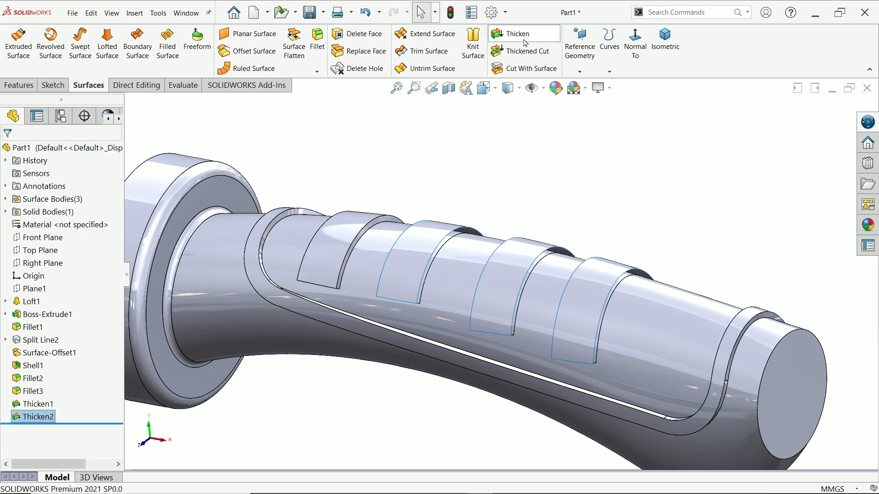
{"action": "left_click", "coordinate": [405, 253]}
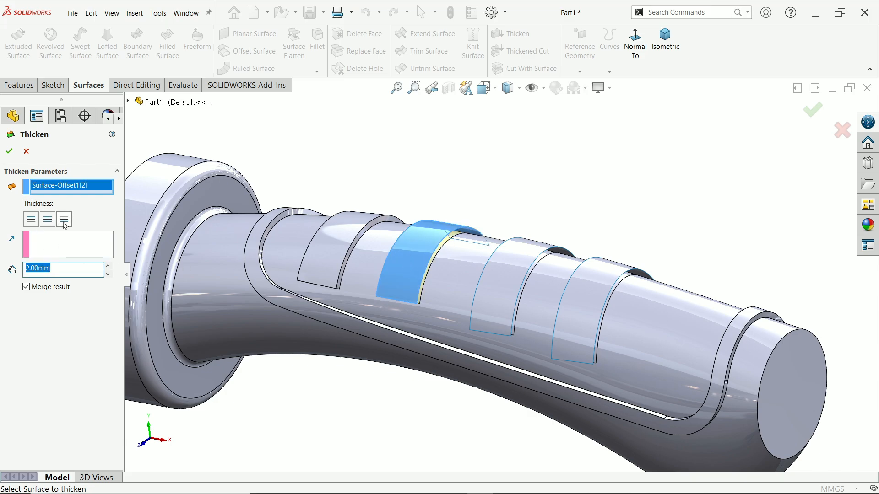
{"action": "left_click", "coordinate": [65, 222]}
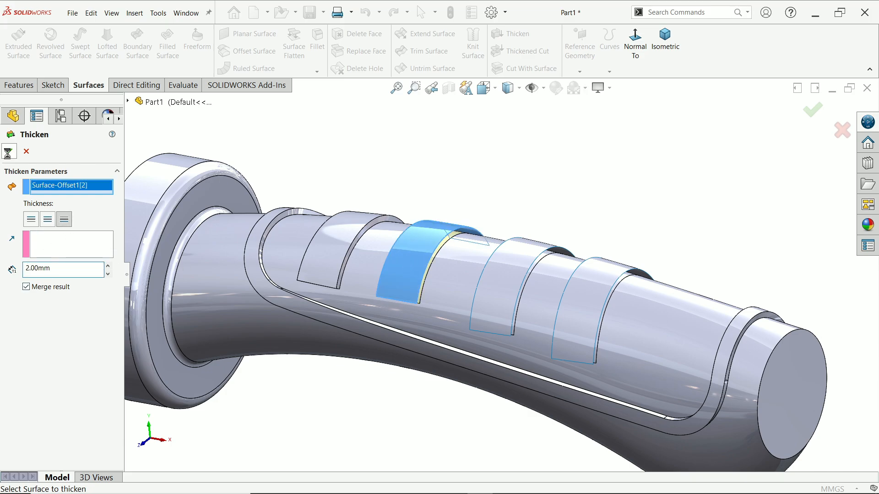
{"action": "left_click", "coordinate": [9, 151]}
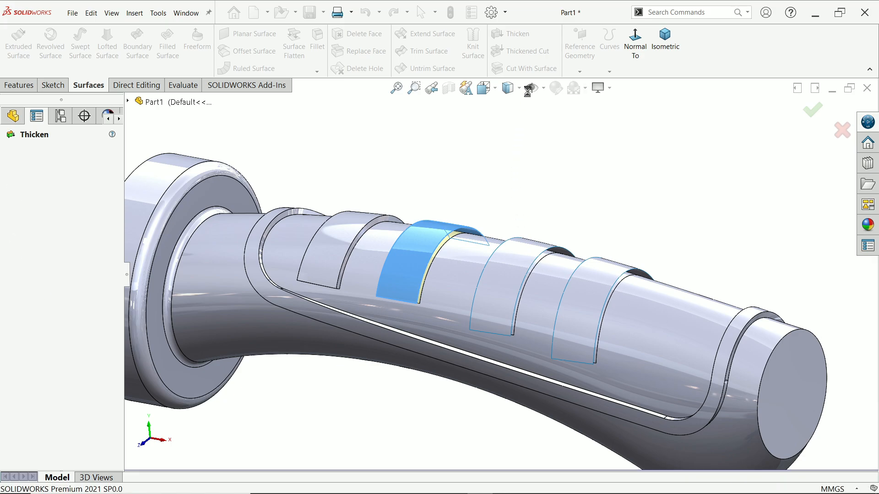
Thicken the third and fourth offset finger strips from the flange by 2 mm toward the grip, merging each with the body.
{"action": "left_click", "coordinate": [512, 33]}
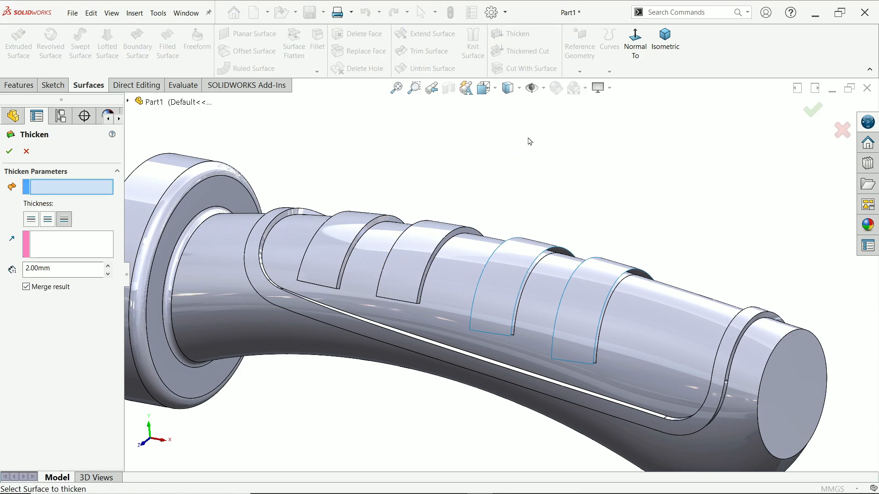
{"action": "left_click", "coordinate": [521, 257]}
{"action": "left_click", "coordinate": [9, 153]}
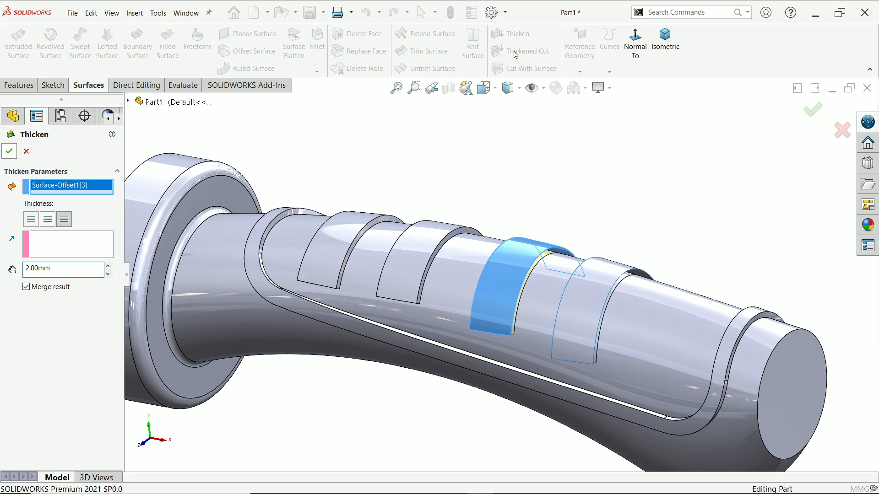
{"action": "left_click", "coordinate": [529, 33]}
{"action": "left_click", "coordinate": [611, 281]}
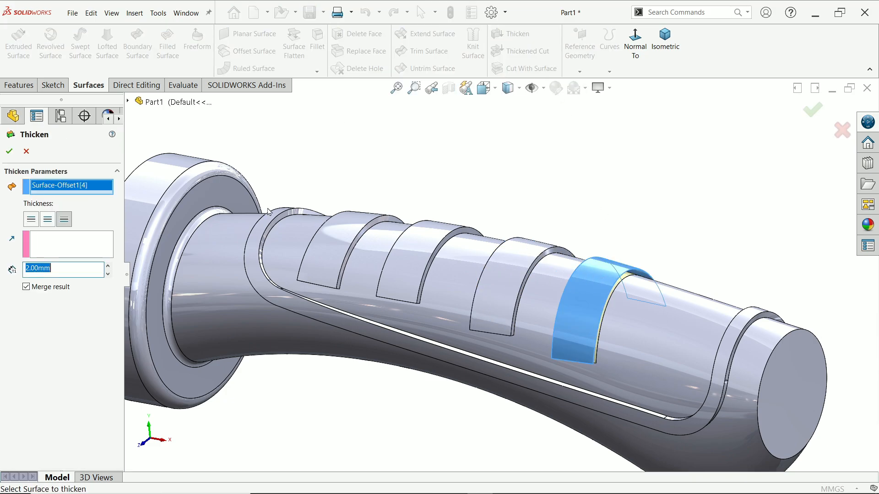
{"action": "left_click", "coordinate": [10, 152]}
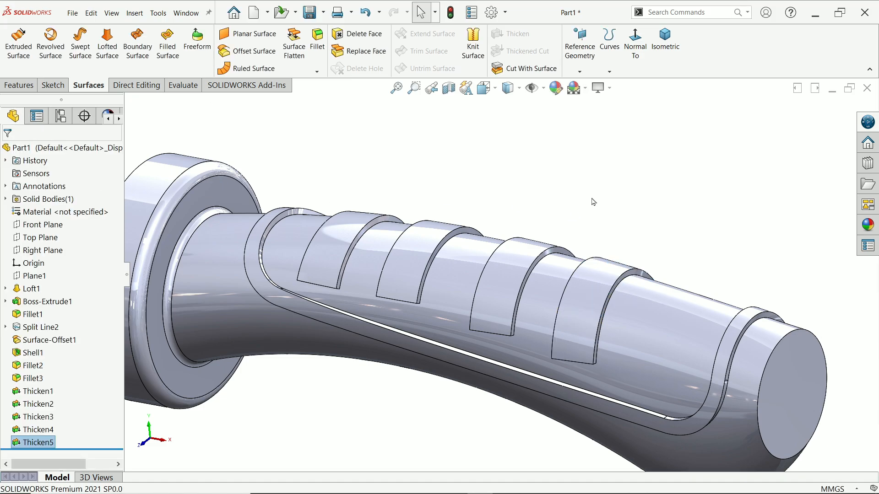
Set up a fillet with a 5 mm radius for the finger ridge corners.
{"action": "scroll", "coordinate": [593, 202], "scroll_direction": "up", "scroll_amount": 3}
{"action": "mouse_move", "coordinate": [533, 216]}
{"action": "middle_mouse_down"}
{"action": "mouse_move", "coordinate": [485, 218]}
{"action": "mouse_move", "coordinate": [604, 226]}
{"action": "mouse_move", "coordinate": [521, 215]}
{"action": "mouse_move", "coordinate": [498, 194]}
{"action": "mouse_move", "coordinate": [530, 208]}
{"action": "middle_mouse_up"}
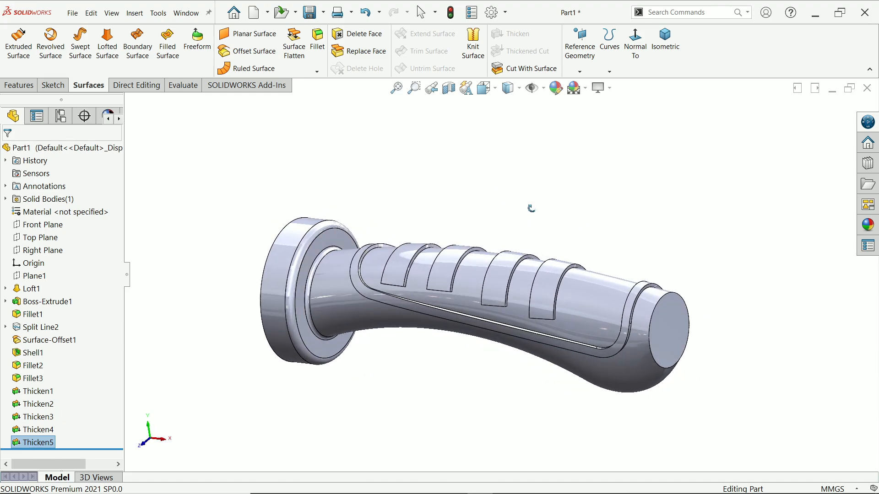
{"action": "scroll", "coordinate": [500, 310], "scroll_direction": "down", "scroll_amount": 5}
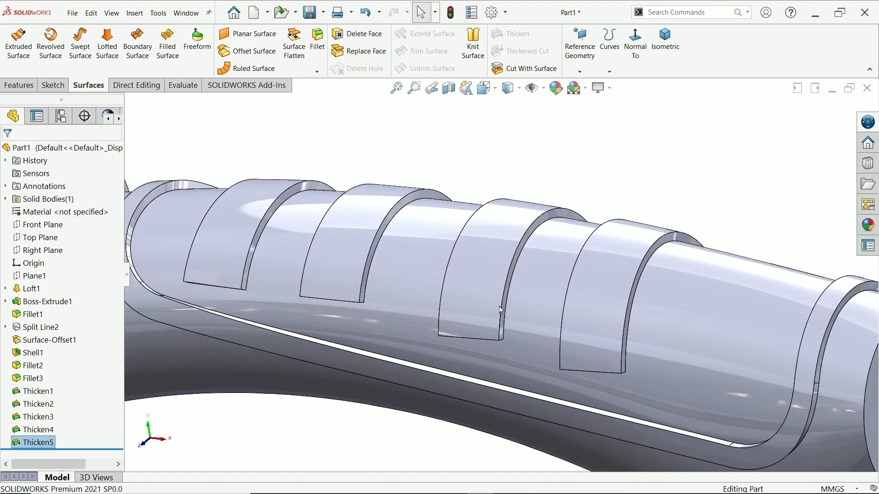
{"action": "left_click", "coordinate": [19, 85]}
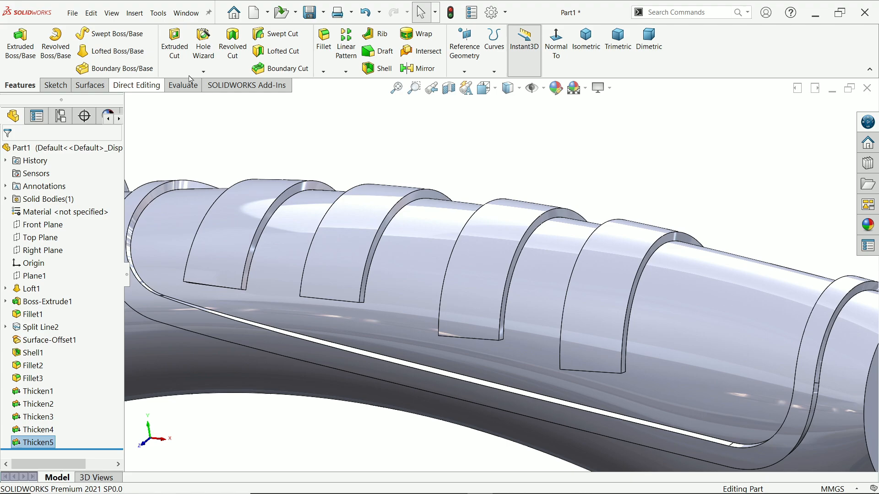
{"action": "left_click", "coordinate": [321, 54]}
{"action": "type", "text": "5"}
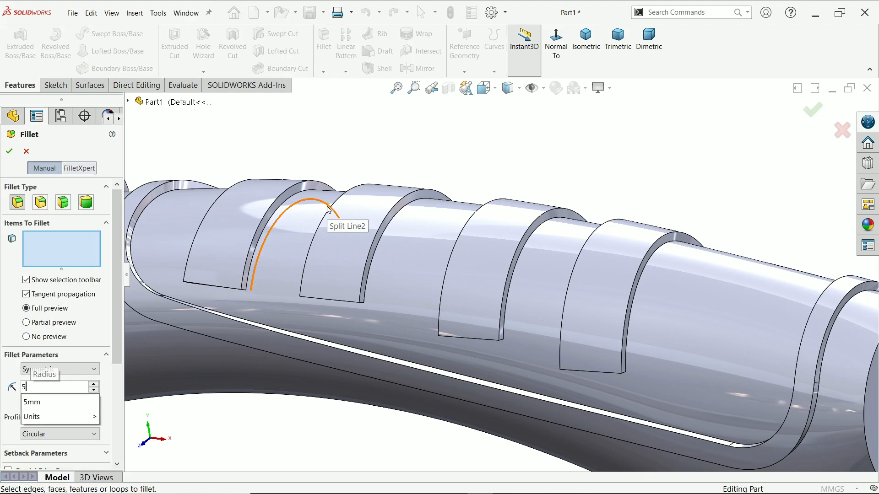
{"action": "key", "text": "Return"}
Switch to the Handle.PNG drawing, check the finger ridge corner radius in the front view, and return to the SolidWorks model.
{"action": "key", "text": "alt+Tab"}
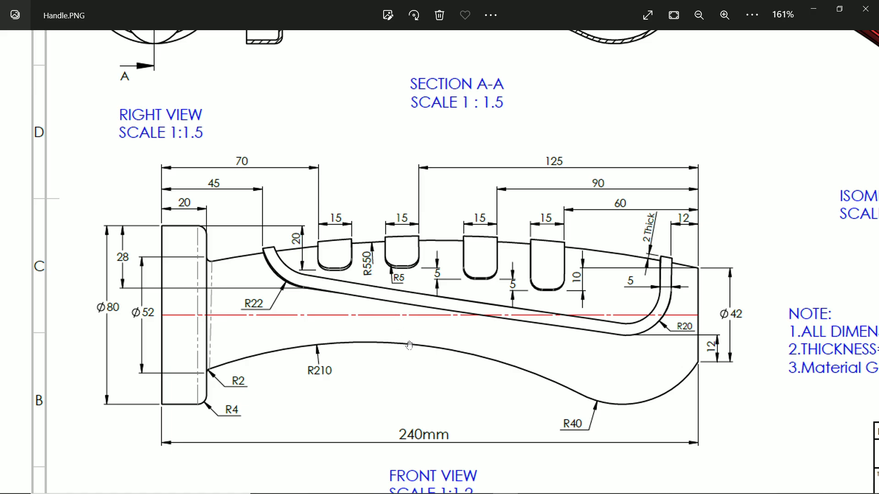
{"action": "scroll", "coordinate": [441, 226], "scroll_direction": "up", "scroll_amount": 5}
{"action": "scroll", "coordinate": [459, 227], "scroll_direction": "down", "scroll_amount": 5}
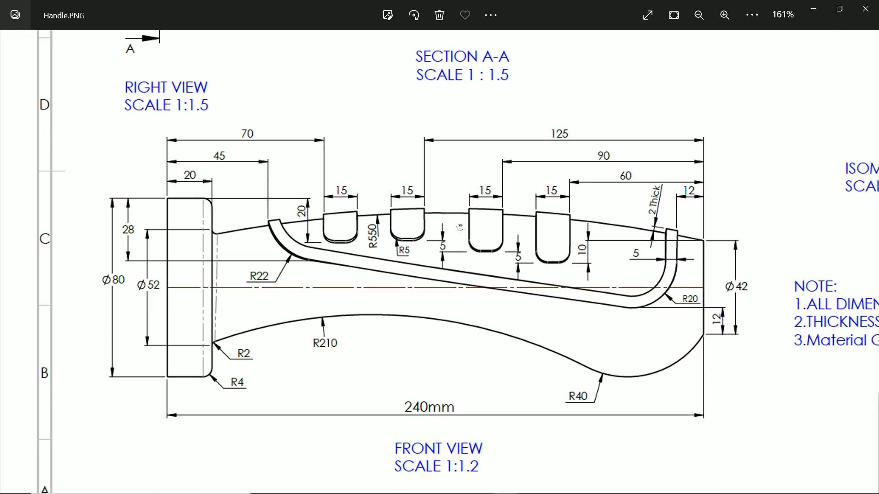
{"action": "scroll", "coordinate": [460, 228], "scroll_direction": "up", "scroll_amount": 2}
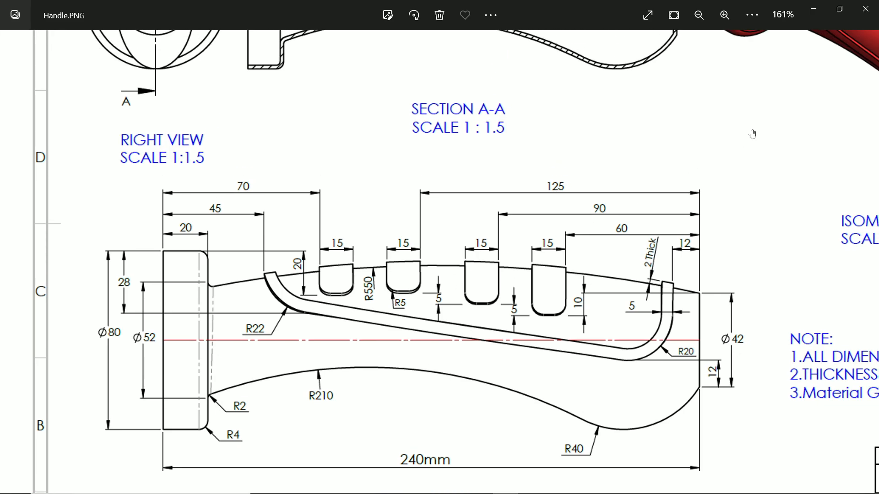
{"action": "left_click", "coordinate": [813, 9]}
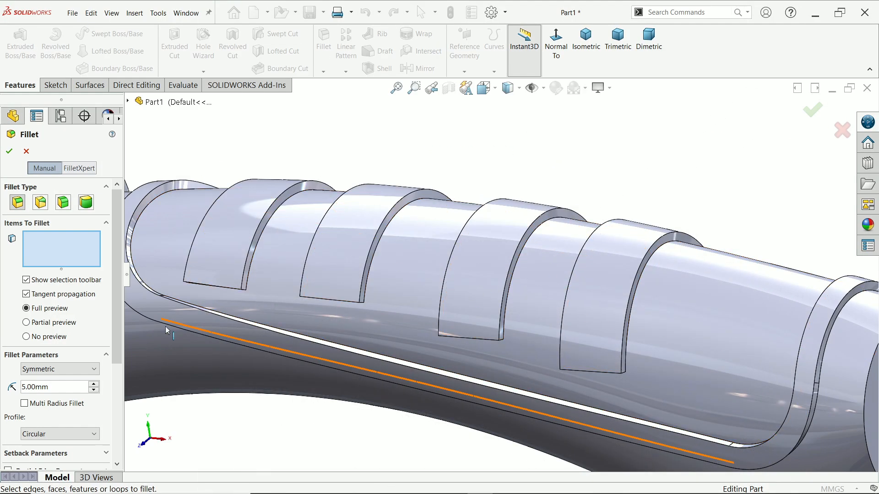
Fillet all 16 corner edges of the four finger ridges with the 5 mm radius, using the connected internal loops selection.
{"action": "left_click", "coordinate": [622, 374]}
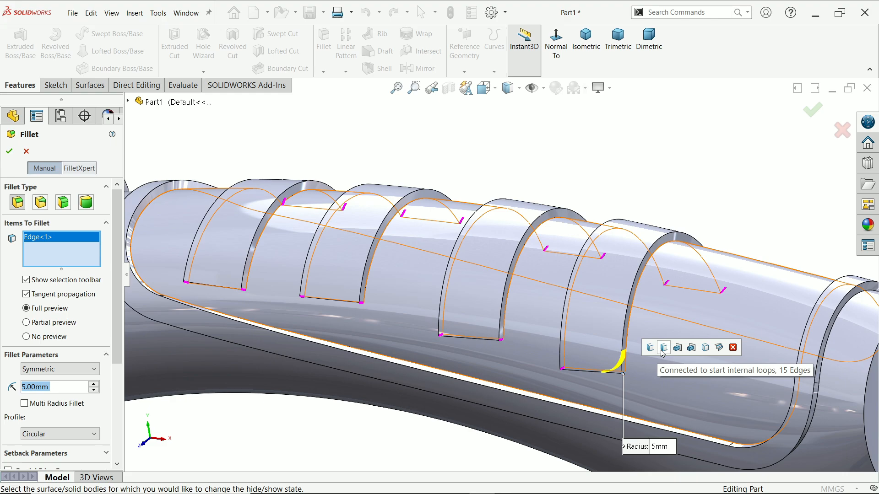
{"action": "left_click", "coordinate": [663, 349]}
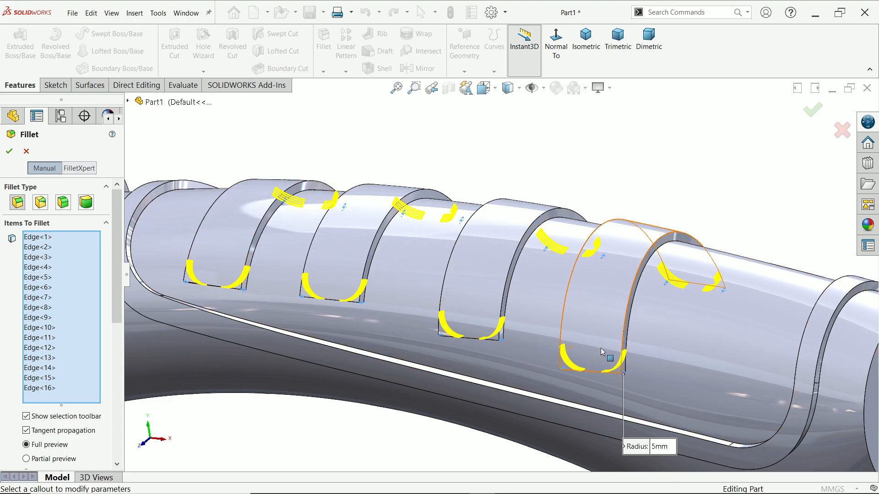
{"action": "scroll", "coordinate": [602, 352], "scroll_direction": "up", "scroll_amount": 3}
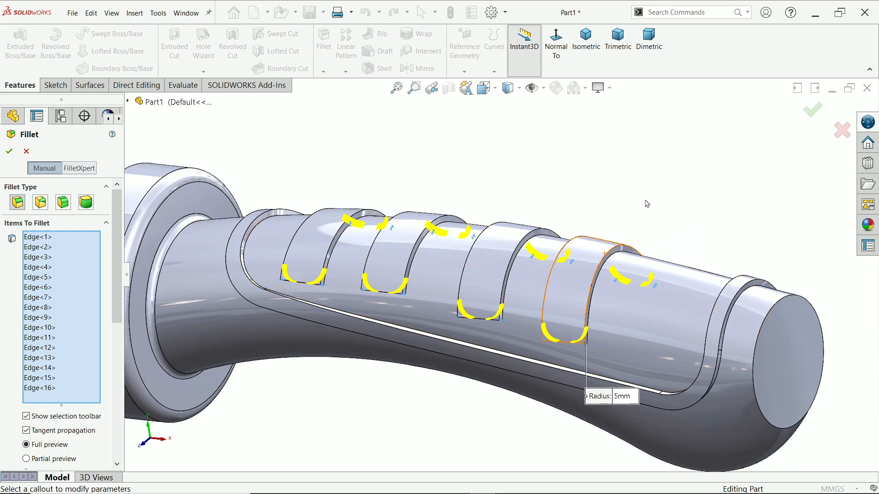
{"action": "middle_click_drag", "start_coordinate": [647, 204], "coordinate": [632, 224]}
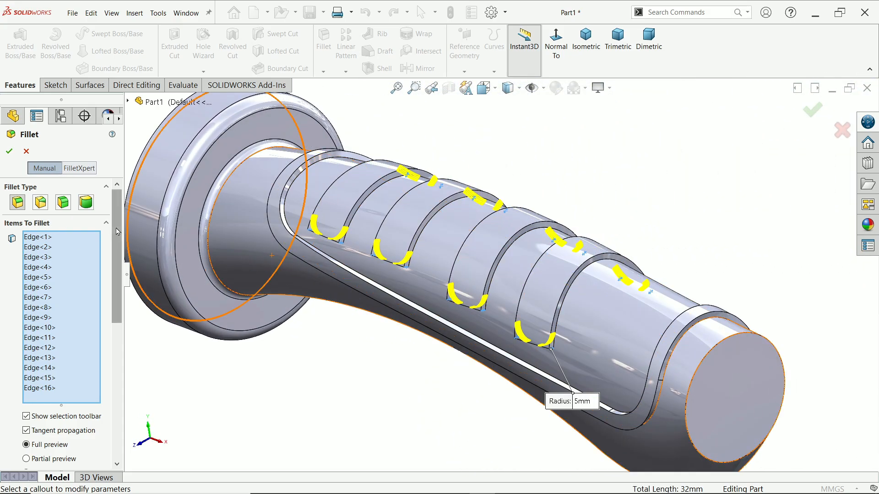
{"action": "scroll", "coordinate": [64, 283], "scroll_direction": "down", "scroll_amount": 5}
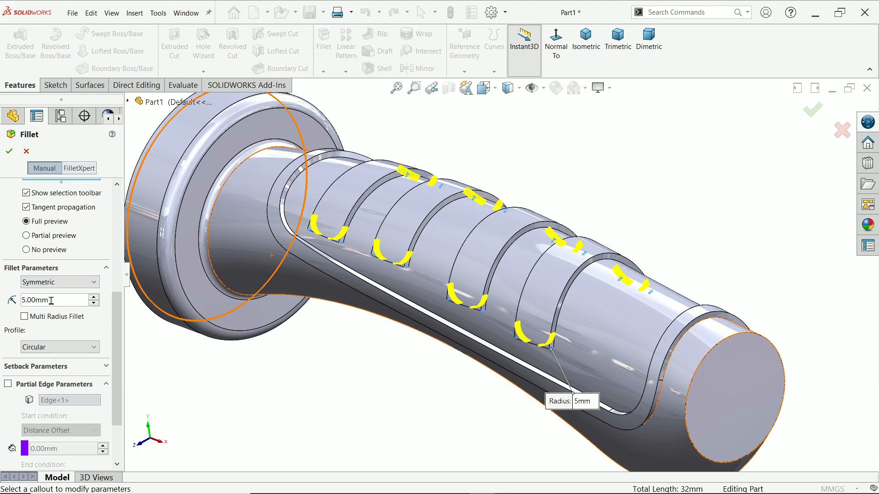
{"action": "left_click_drag", "start_coordinate": [118, 333], "coordinate": [2, 227]}
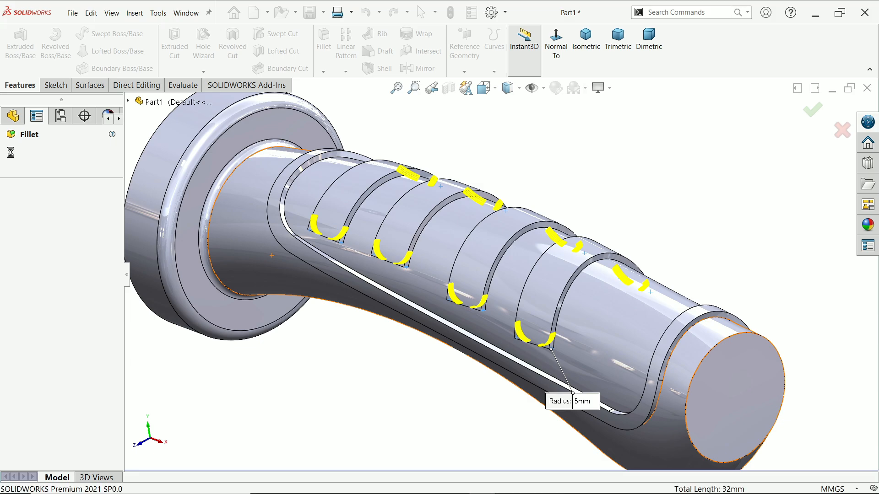
Section the handle along the Front Plane, inspect its wall and ridges face-on, and turn the section view off.
{"action": "scroll", "coordinate": [502, 274], "scroll_direction": "up", "scroll_amount": 2}
{"action": "mouse_move", "coordinate": [410, 304]}
{"action": "middle_mouse_down"}
{"action": "mouse_move", "coordinate": [534, 263]}
{"action": "mouse_move", "coordinate": [417, 300]}
{"action": "middle_mouse_up"}
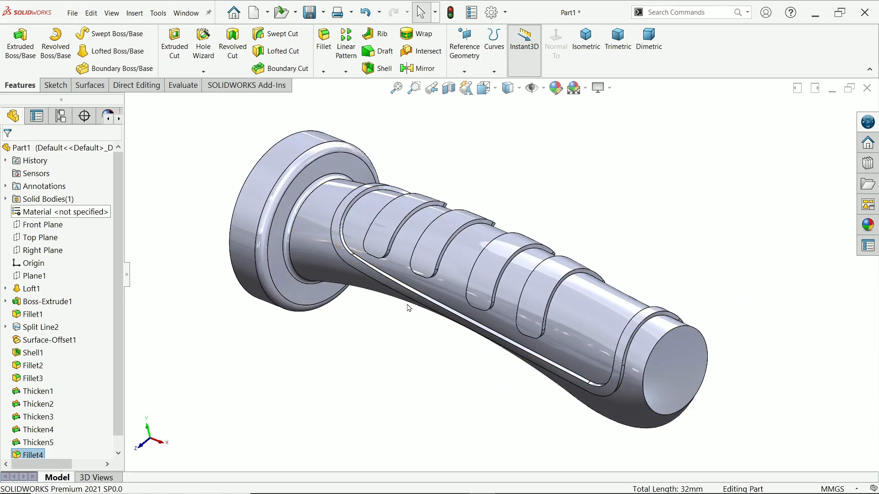
{"action": "left_click", "coordinate": [448, 88]}
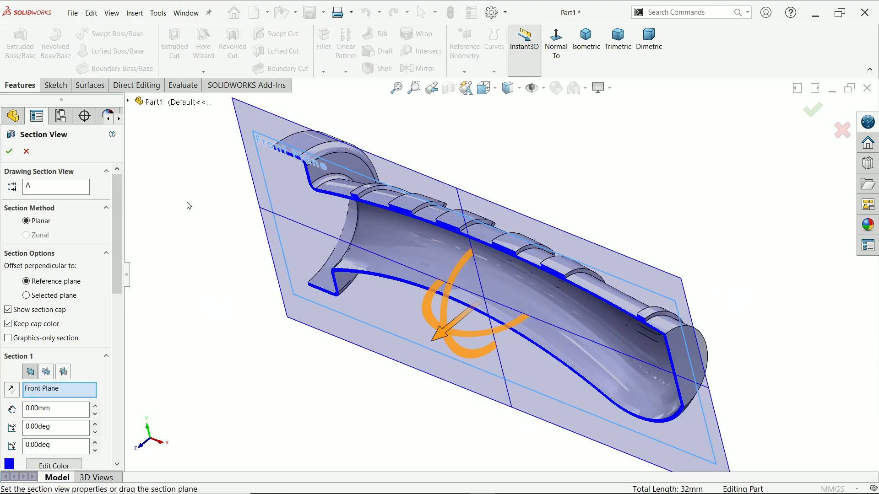
{"action": "left_click", "coordinate": [11, 153]}
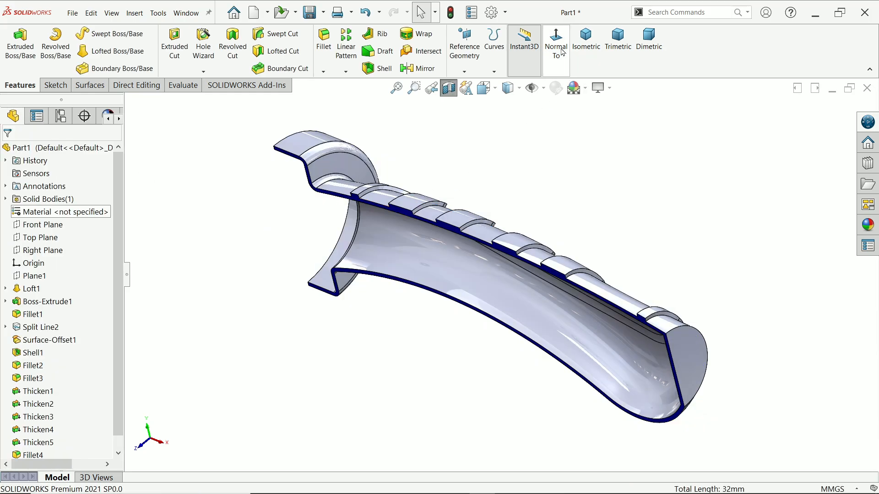
{"action": "left_click", "coordinate": [558, 68]}
{"action": "scroll", "coordinate": [355, 262], "scroll_direction": "down", "scroll_amount": 4}
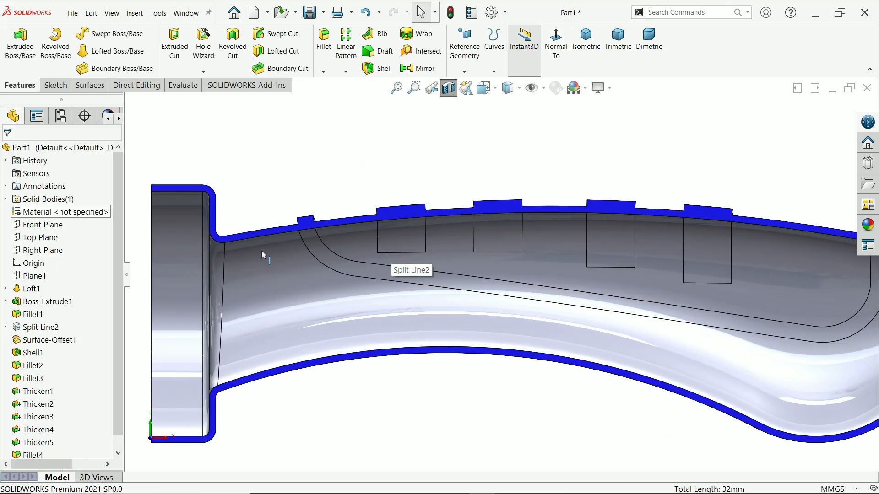
{"action": "scroll", "coordinate": [232, 280], "scroll_direction": "up", "scroll_amount": 1}
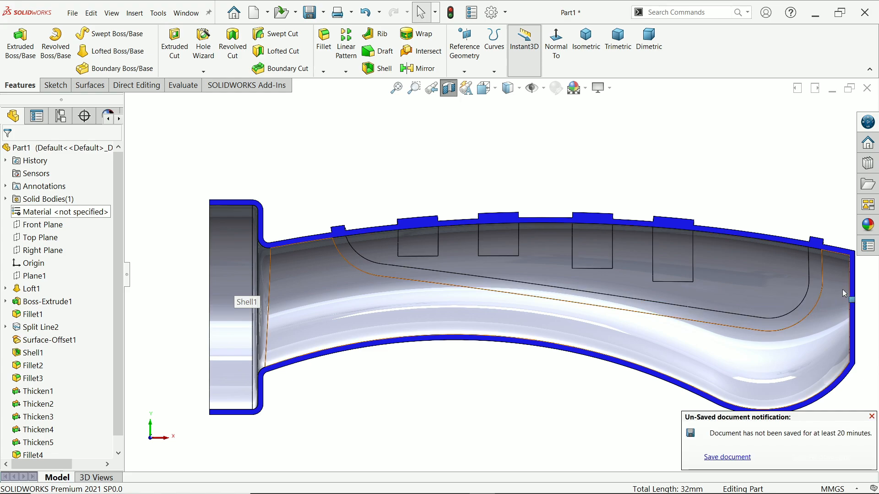
{"action": "left_click", "coordinate": [871, 417]}
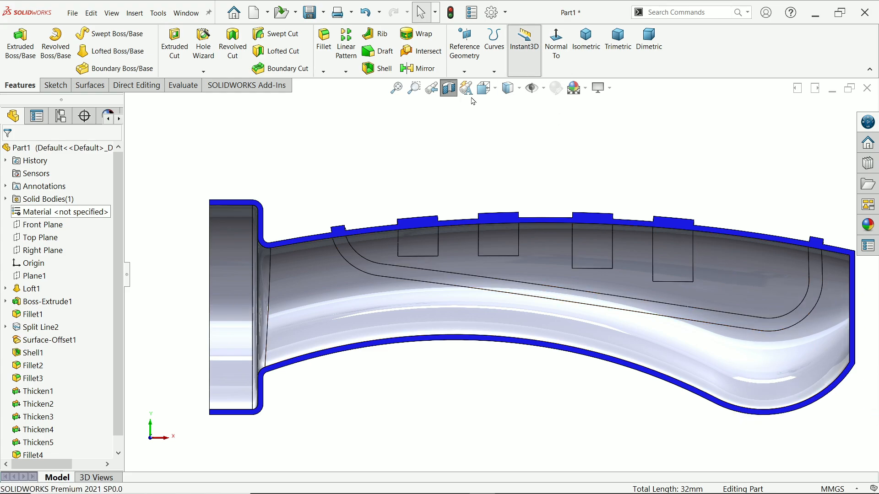
{"action": "left_click", "coordinate": [448, 88]}
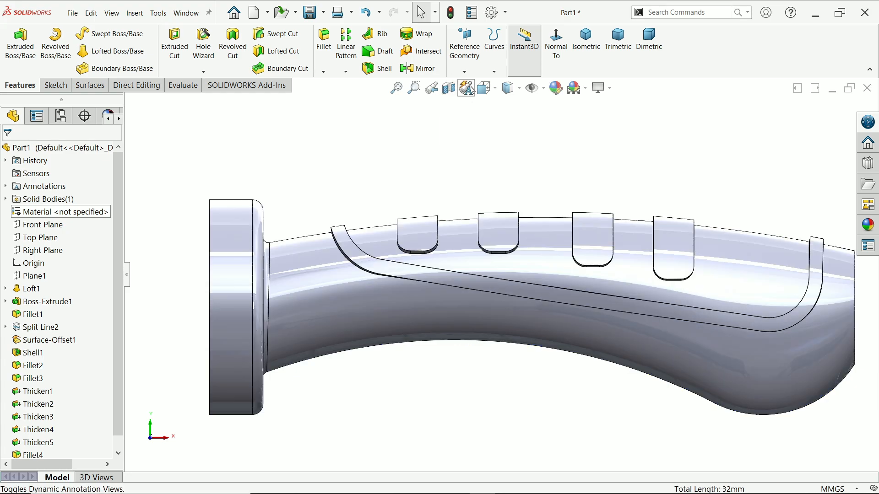
Show the handle in isometric view and apply the glossy rubber appearance to the whole part.
{"action": "left_click", "coordinate": [590, 41]}
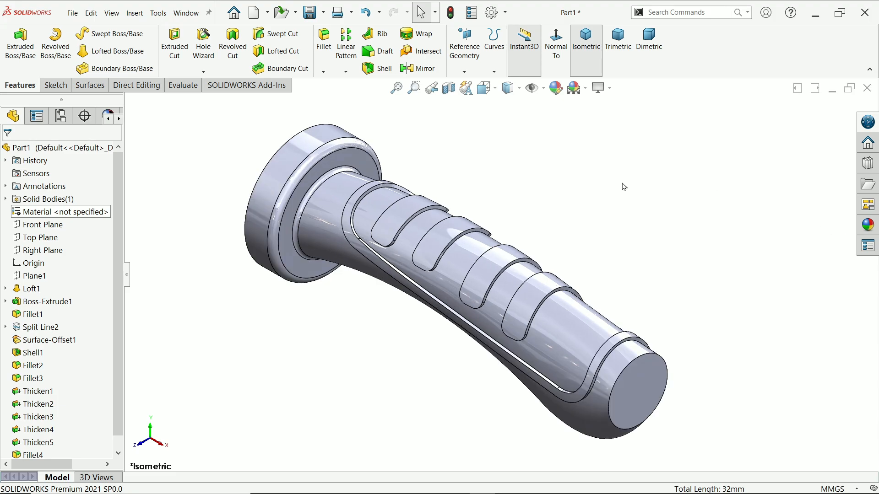
{"action": "left_click", "coordinate": [871, 224]}
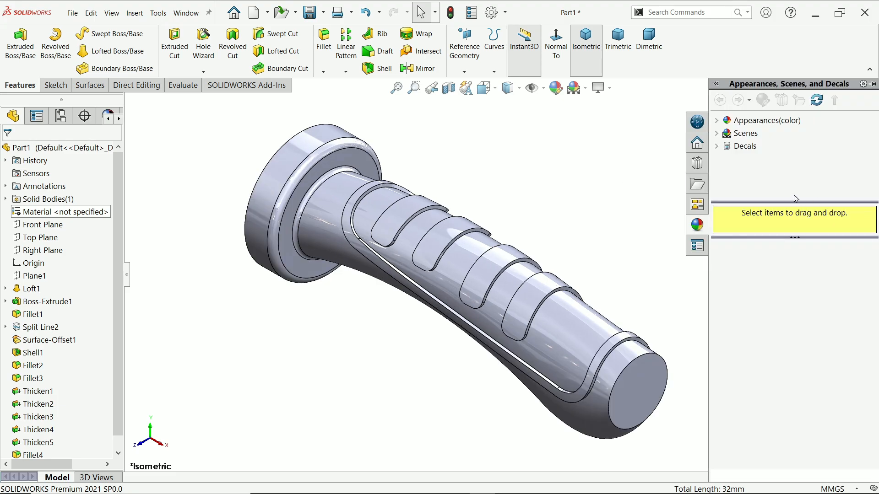
{"action": "left_click", "coordinate": [716, 121]}
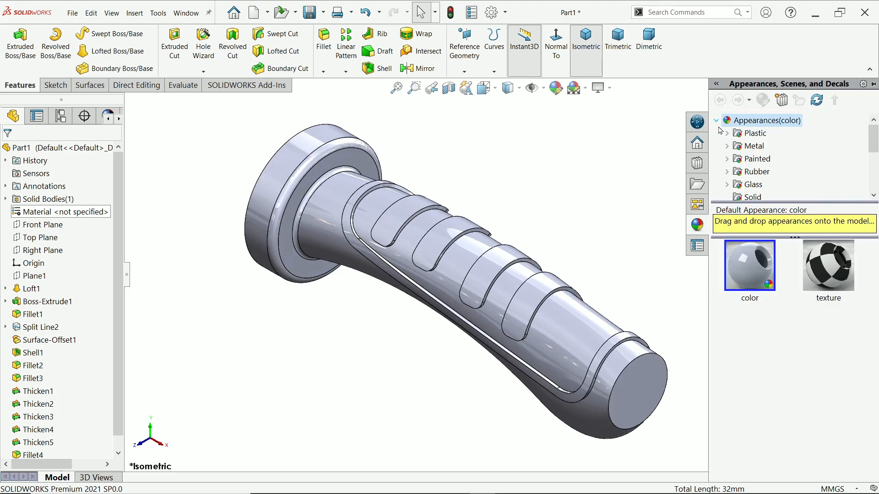
{"action": "left_click", "coordinate": [735, 173]}
{"action": "double_click", "coordinate": [832, 276]}
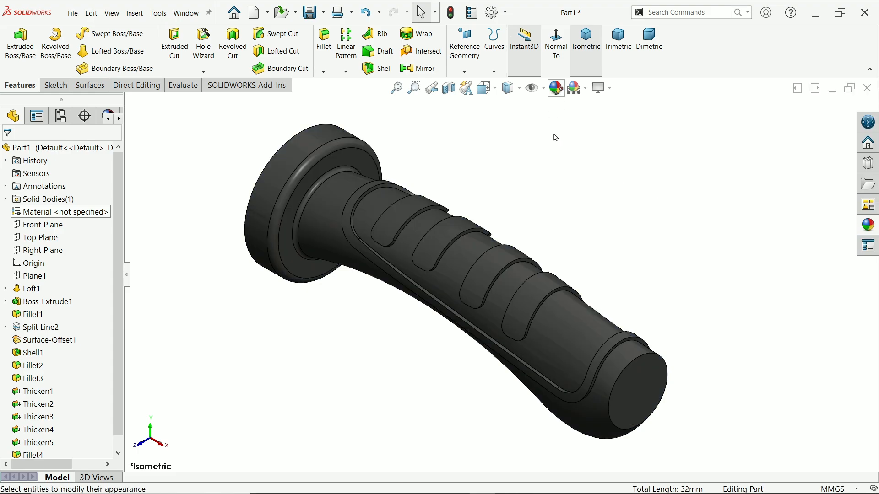
Change the part's glossy rubber colour to light red, RGB 255, 75, 75.
{"action": "left_click", "coordinate": [556, 88]}
{"action": "left_click", "coordinate": [29, 410]}
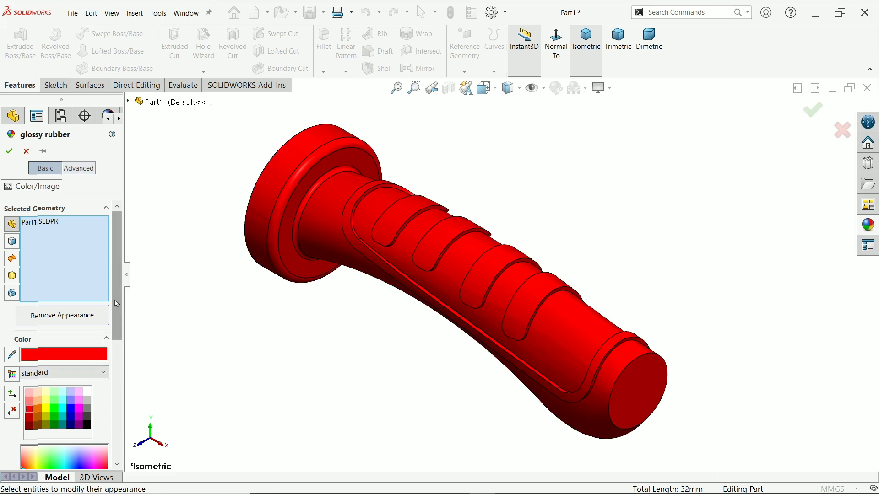
{"action": "left_click_drag", "start_coordinate": [116, 301], "coordinate": [115, 367]}
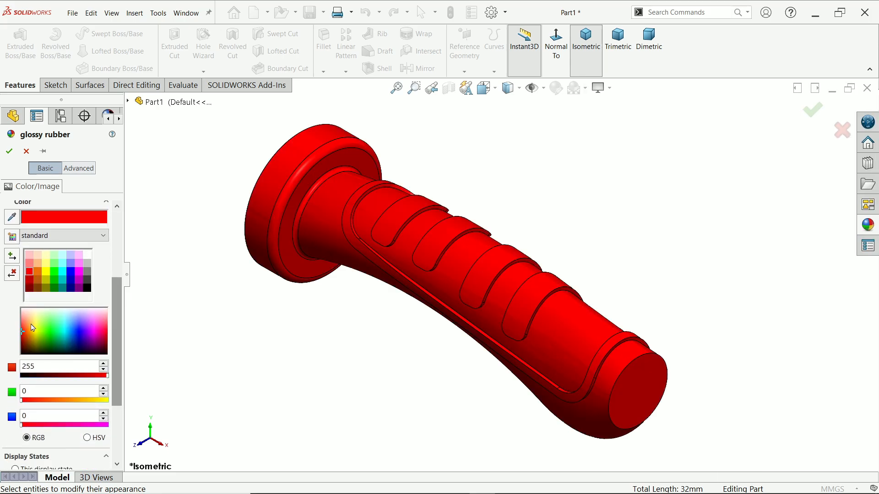
{"action": "left_click", "coordinate": [21, 326]}
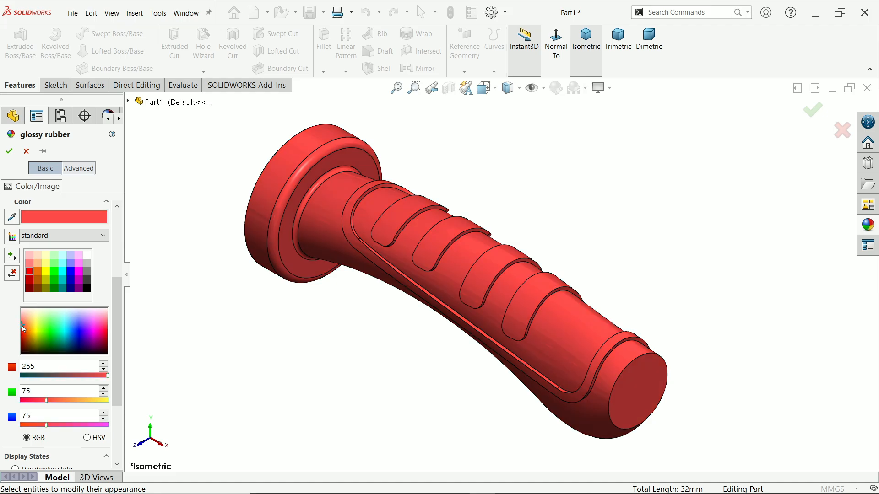
{"action": "left_click", "coordinate": [9, 151]}
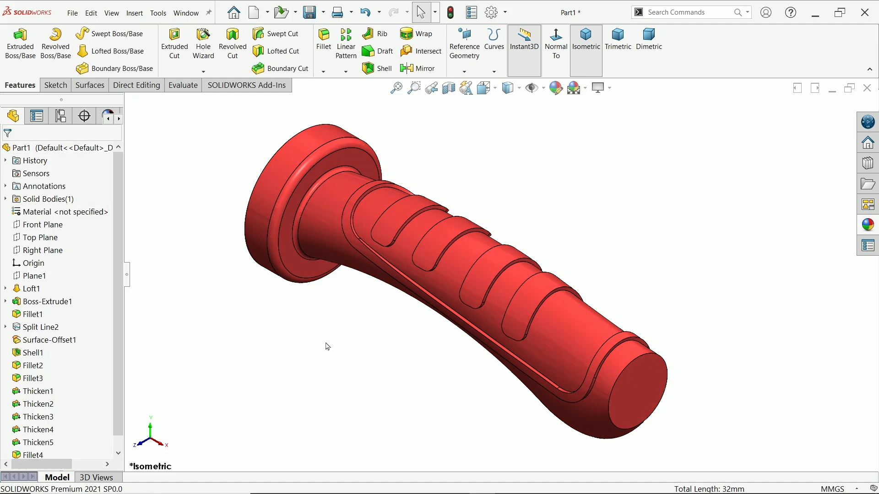
{"action": "middle_click_drag", "start_coordinate": [358, 328], "coordinate": [396, 357]}
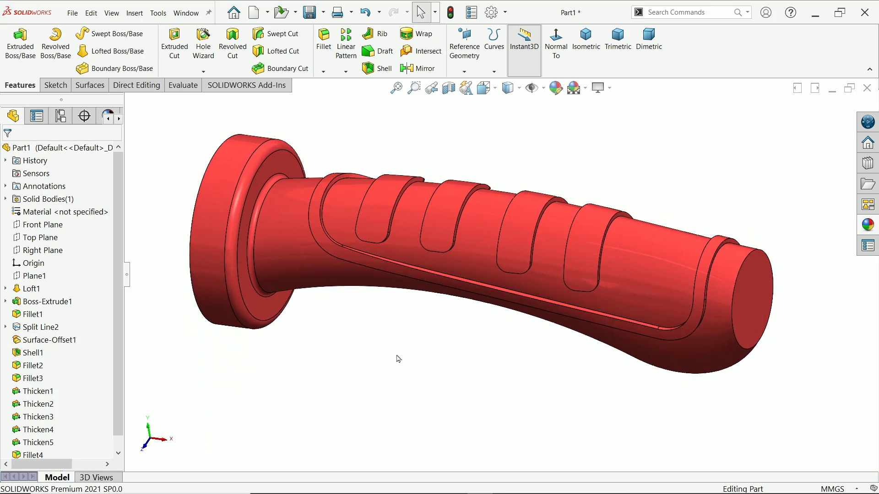